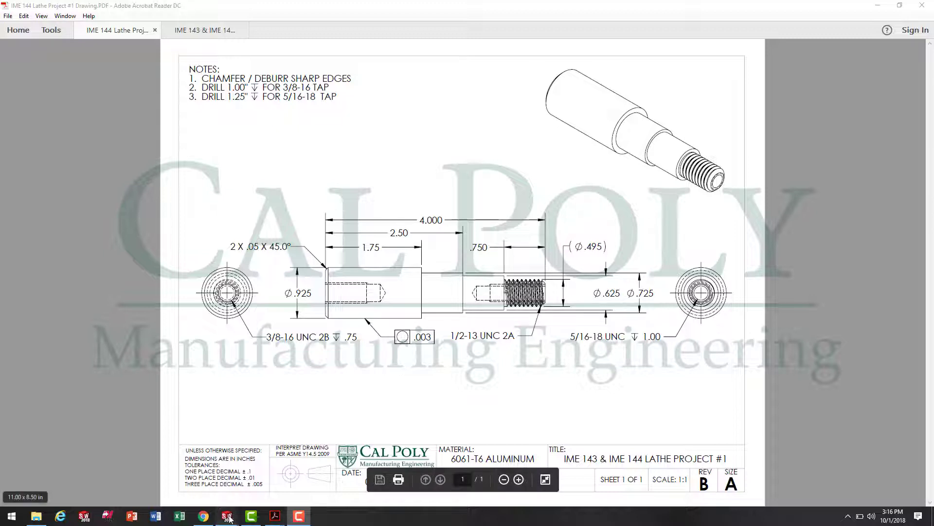
Dismiss the Welcome window and create a new blank Part document, Part1
mouse_move(227, 516)
click(287, 483)
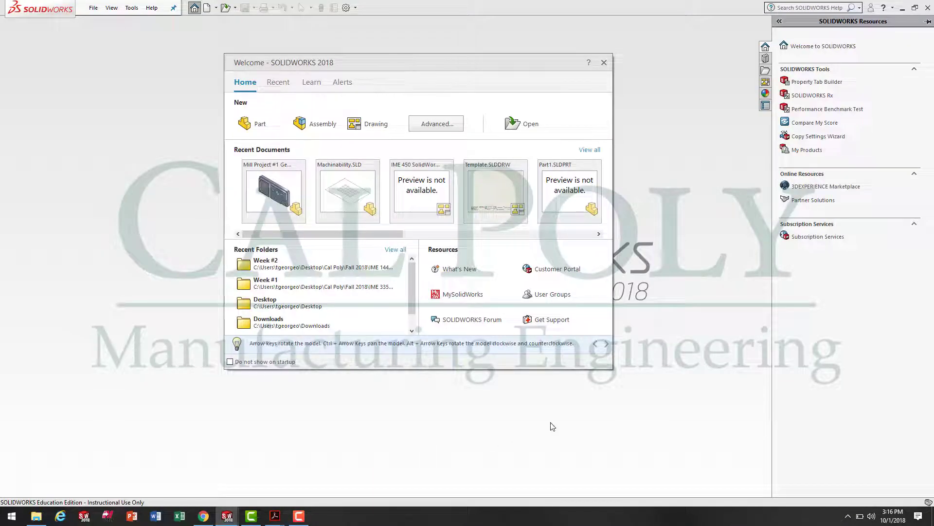
click(604, 62)
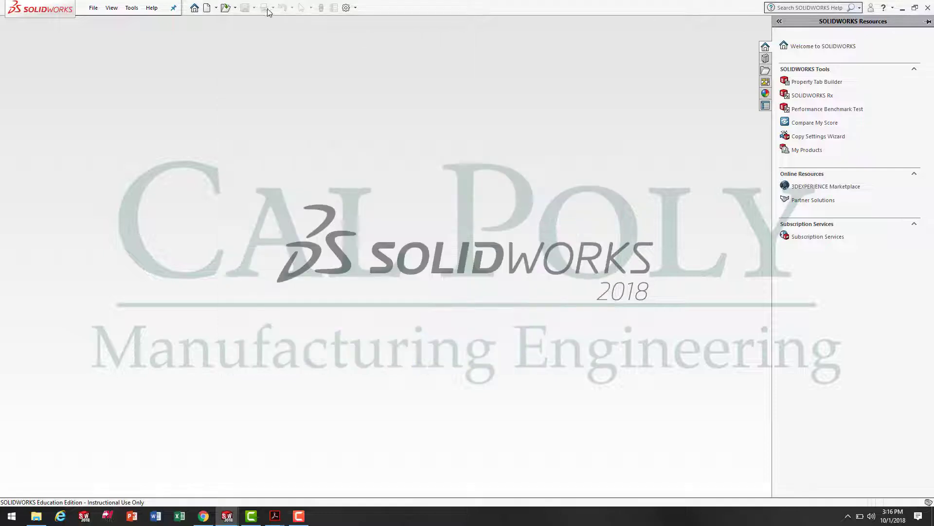
click(207, 8)
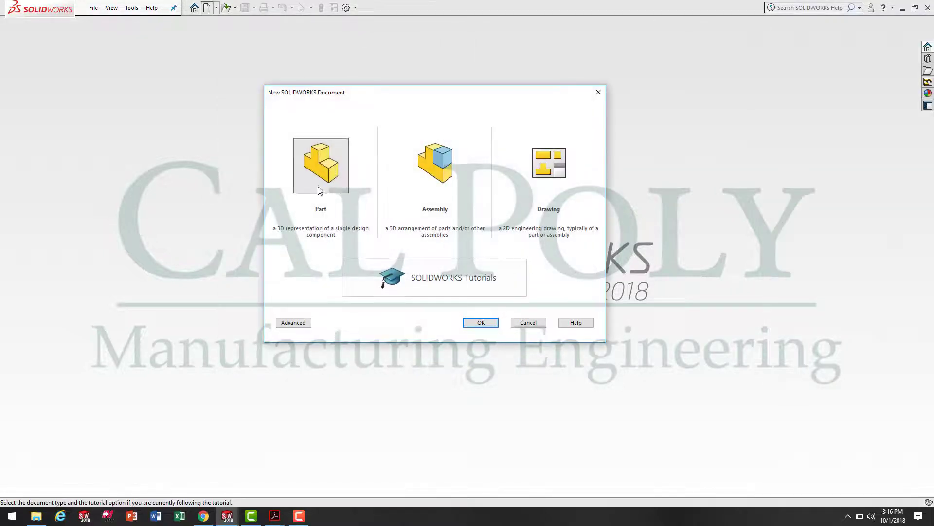
click(321, 181)
click(492, 325)
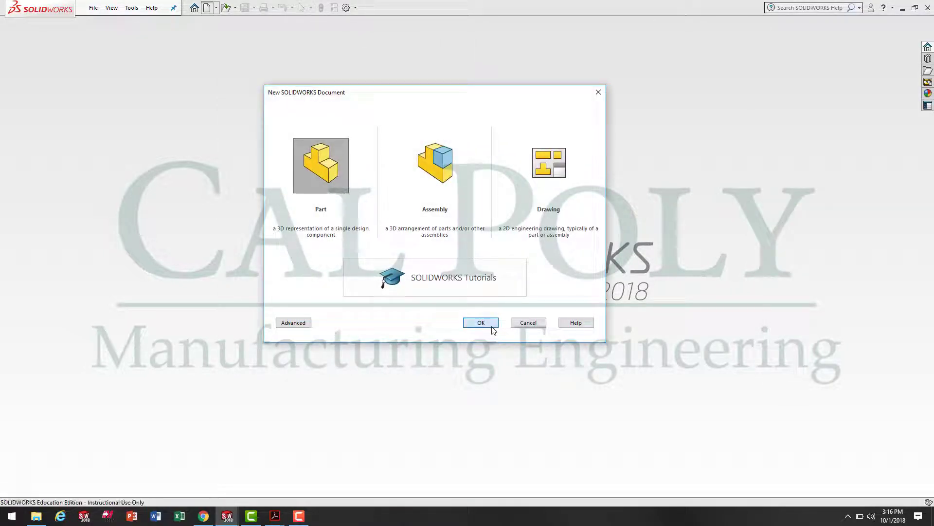
click(299, 515)
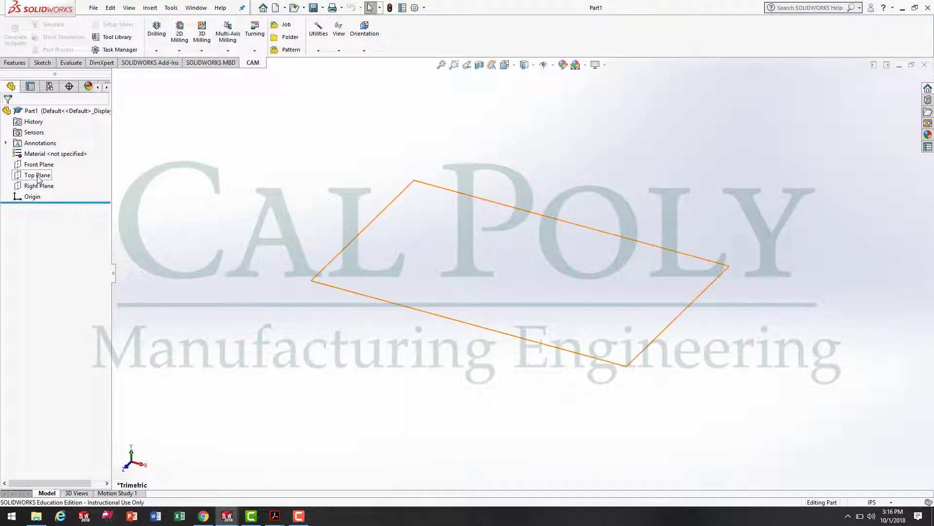
Show the Features commands for the empty Part1 and glance at the open PDF drawings
click(28, 64)
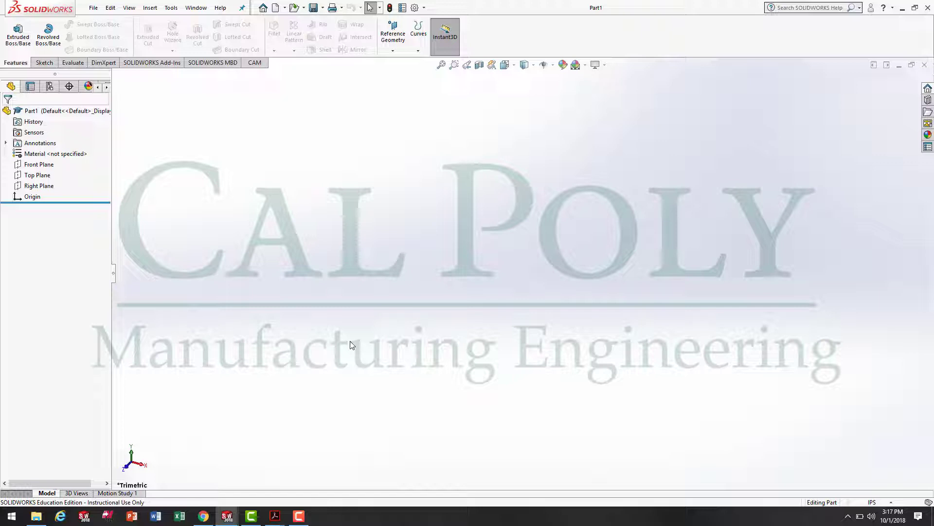
click(274, 516)
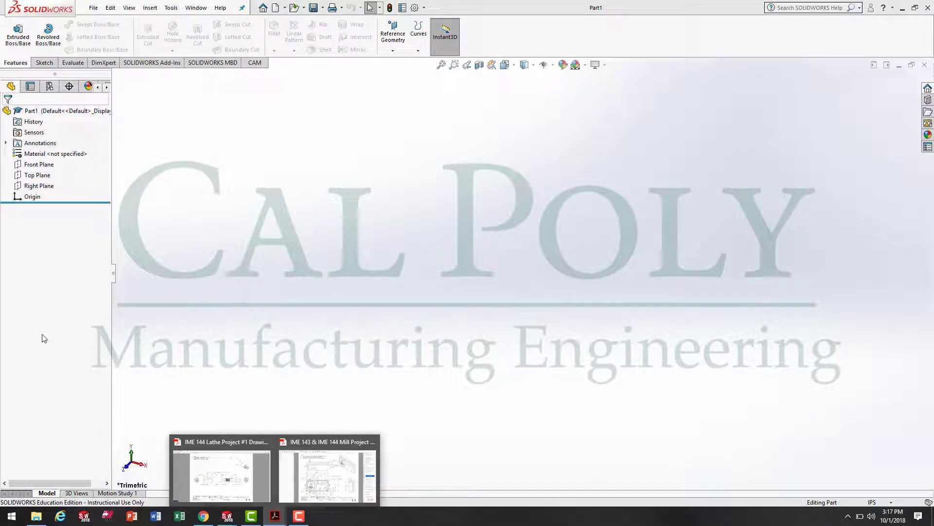
click(43, 354)
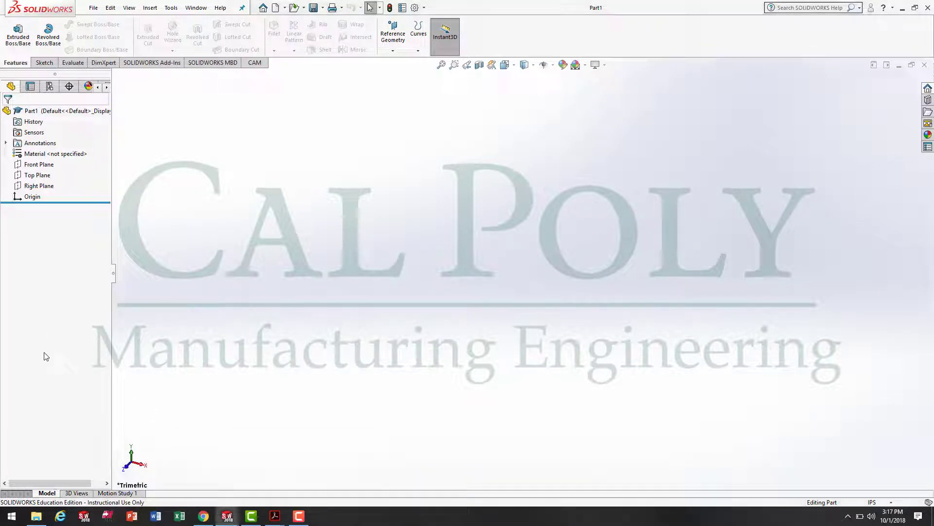
Bring the IME 144 Lathe Project #1 drawing to the front in Acrobat for reference
click(275, 517)
click(250, 483)
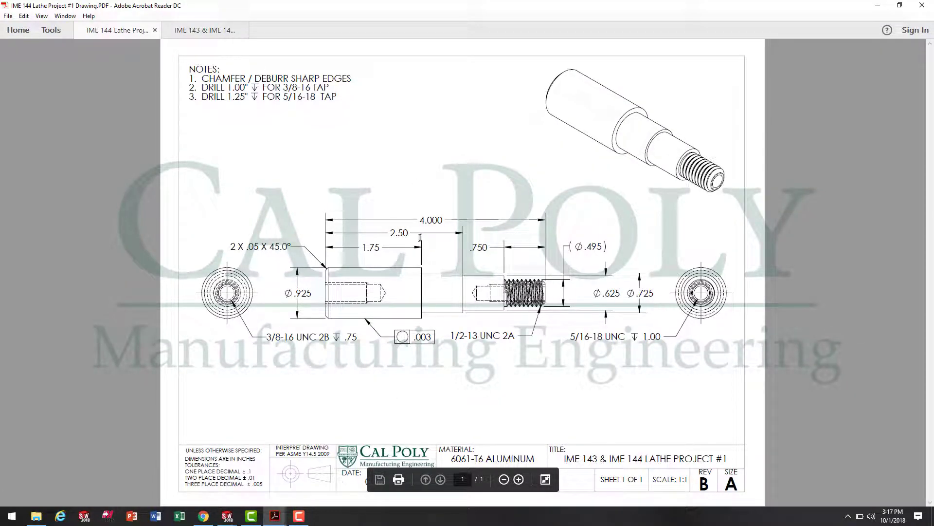
click(233, 520)
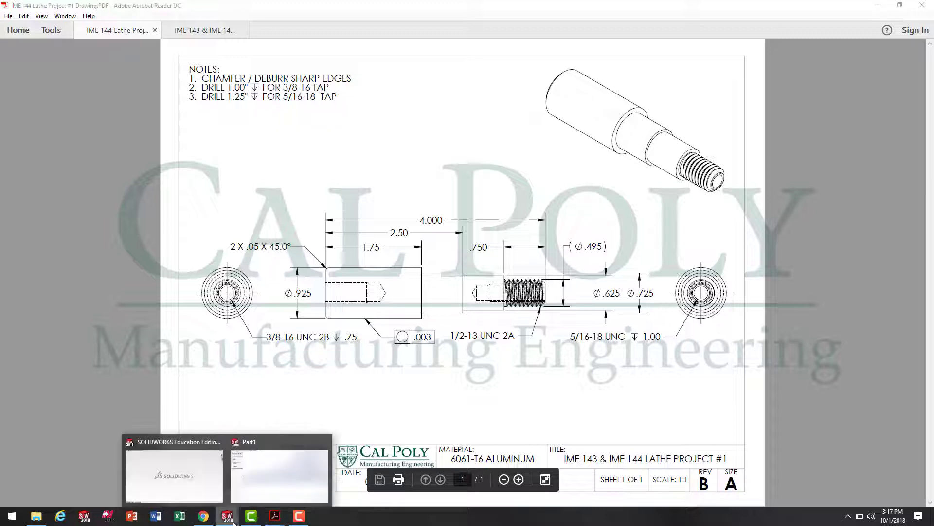
Close the spare SolidWorks start window and start a Revolved Boss/Base sketch on the Front Plane
click(189, 484)
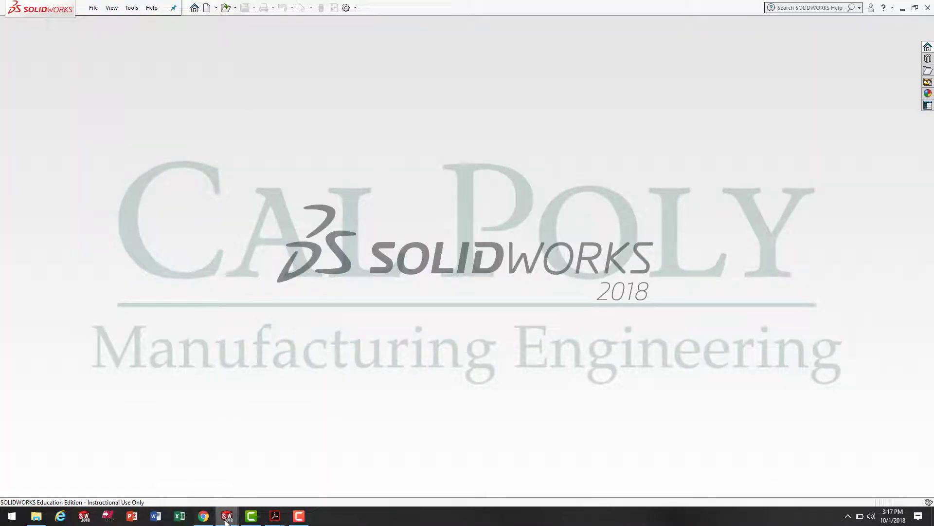
mouse_move(228, 517)
click(219, 443)
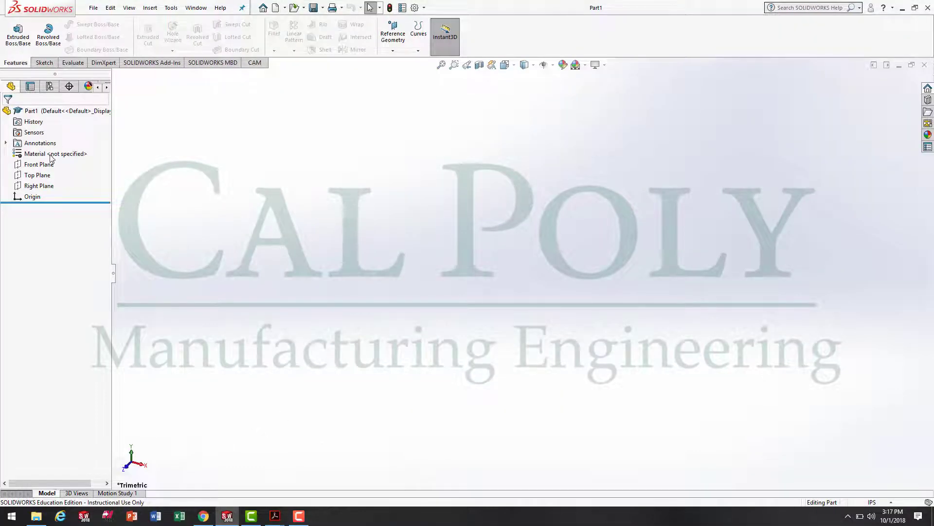
click(48, 33)
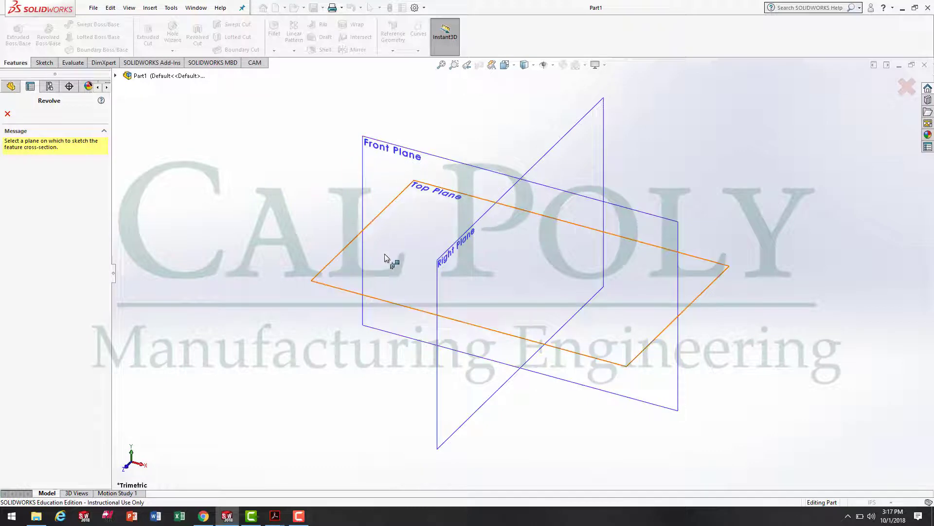
click(436, 160)
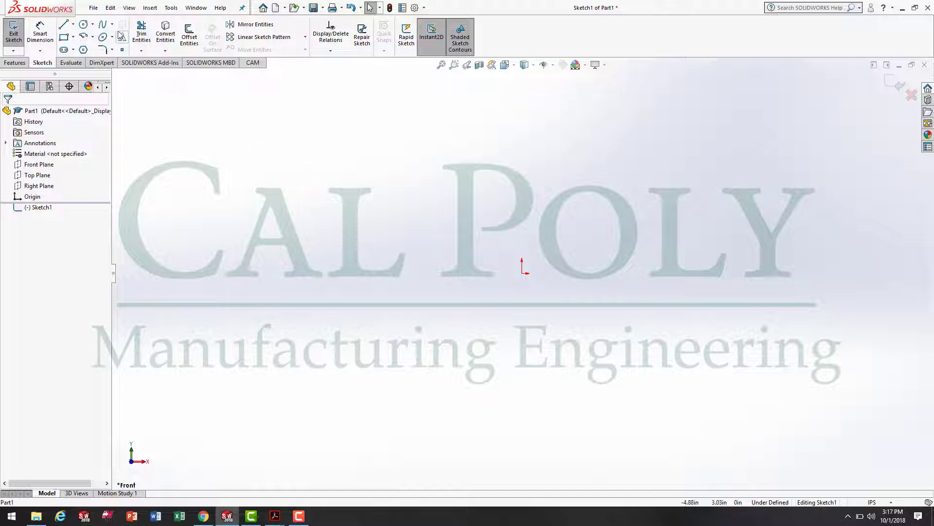
Draw a horizontal centerline through the origin
click(74, 25)
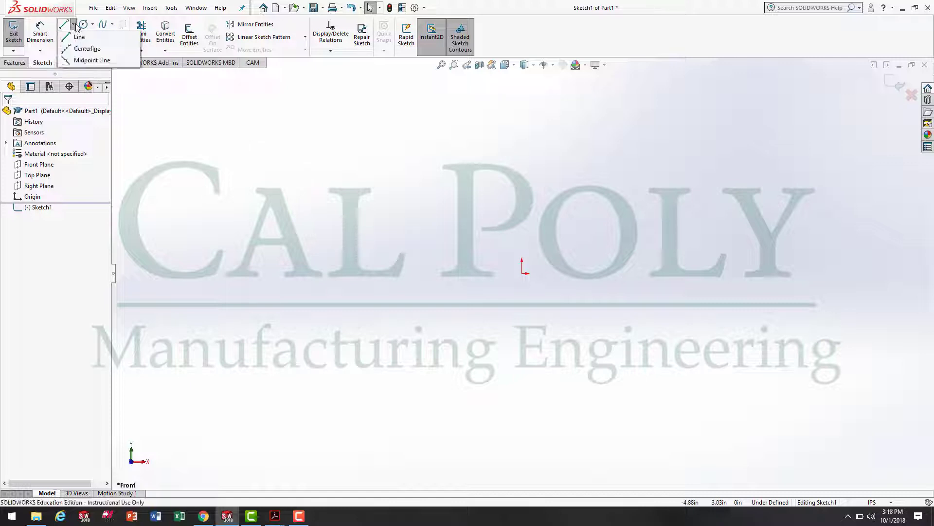
click(88, 49)
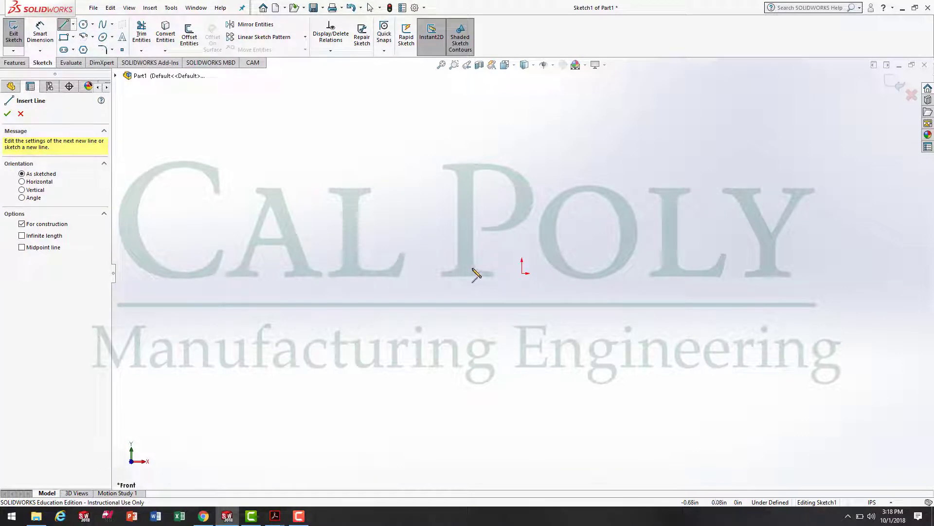
click(396, 273)
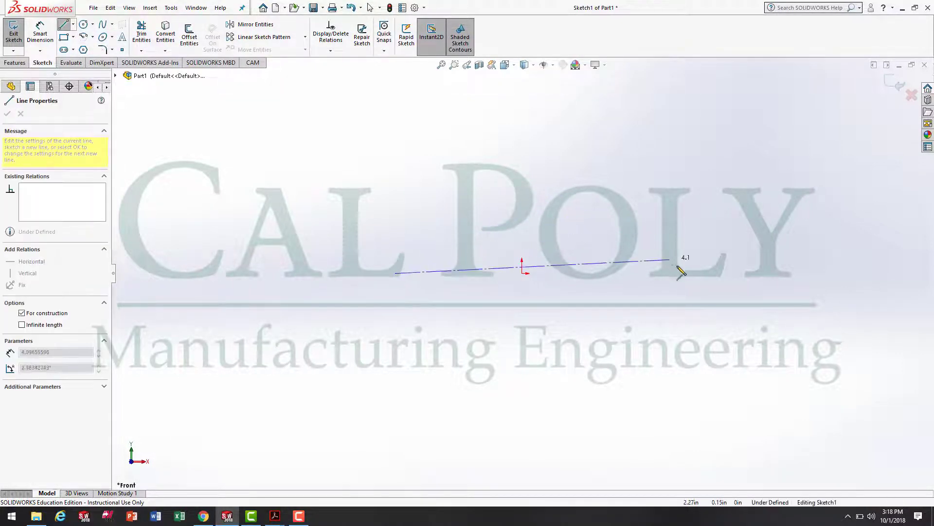
click(767, 274)
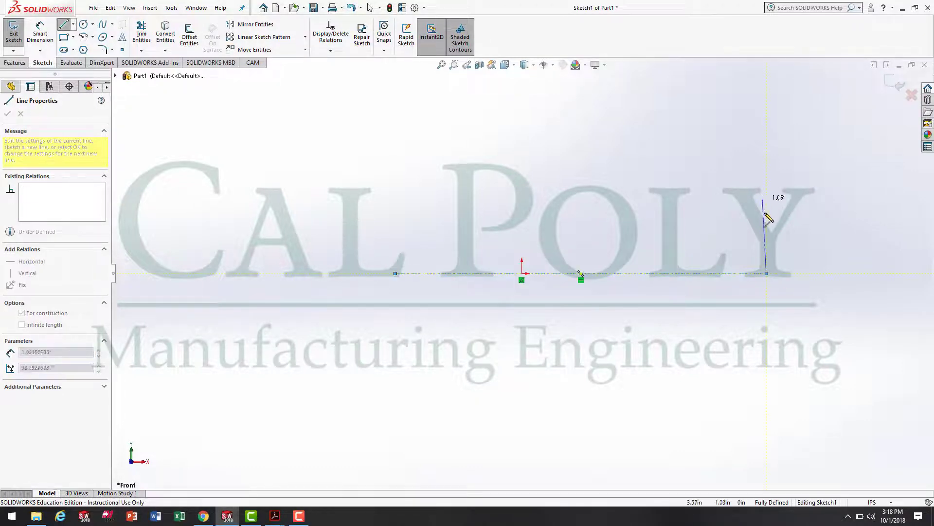
key(Escape)
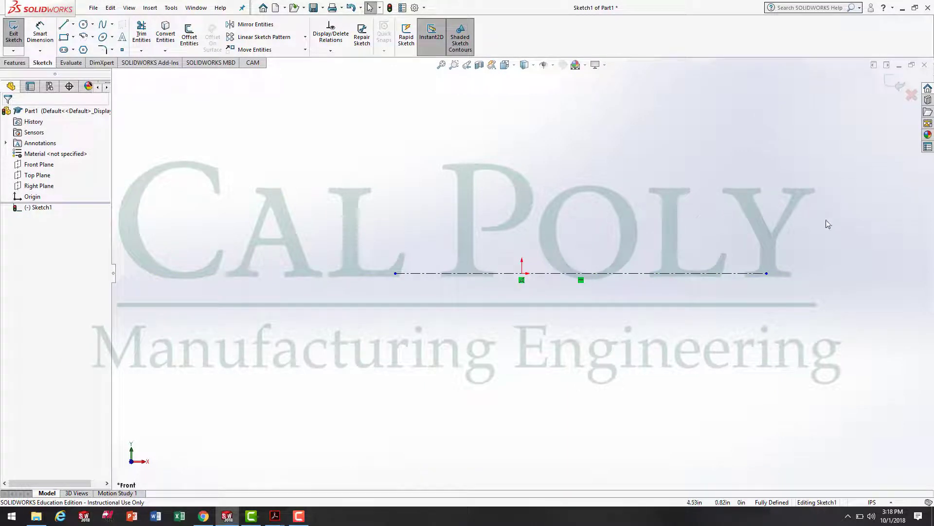
scroll(779, 220, down, 2)
scroll(736, 217, up, 1)
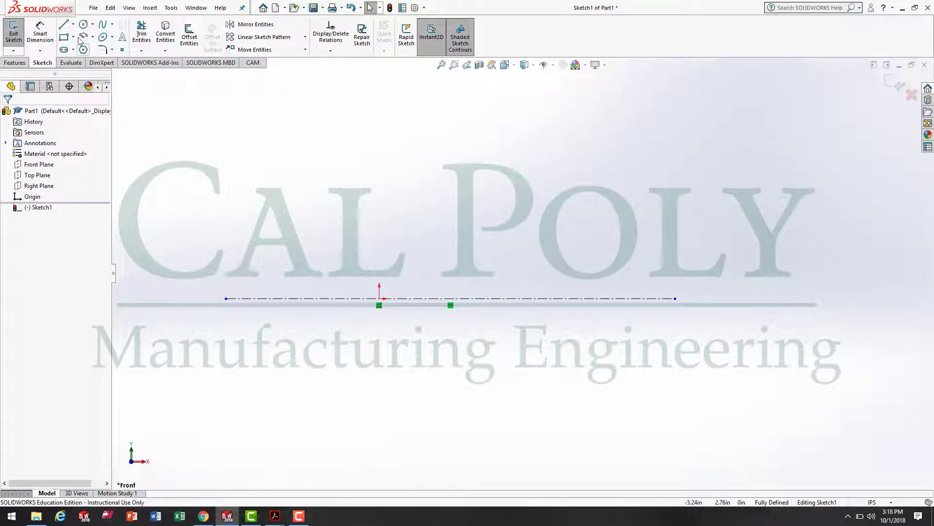
Sketch the closed, stepped shaft half-profile above the centerline, starting and ending at the origin
click(64, 25)
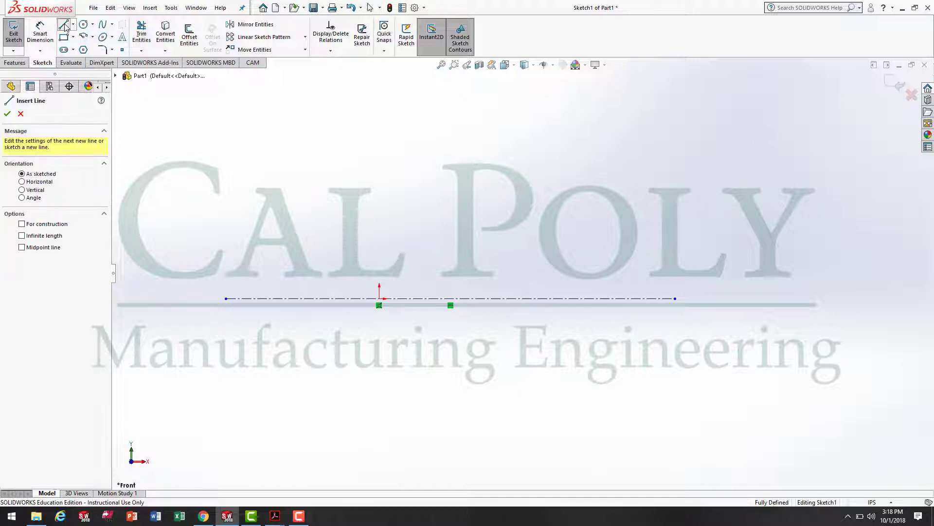
click(380, 298)
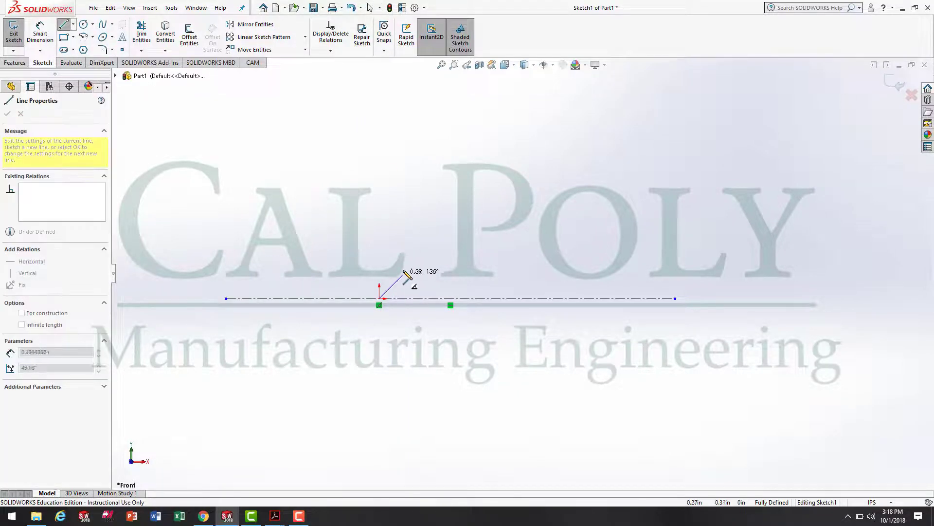
click(380, 251)
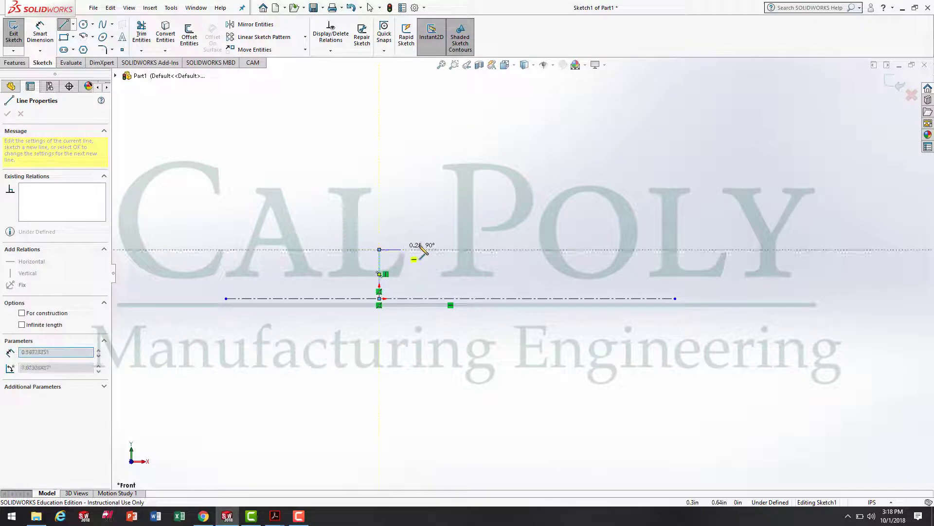
click(470, 249)
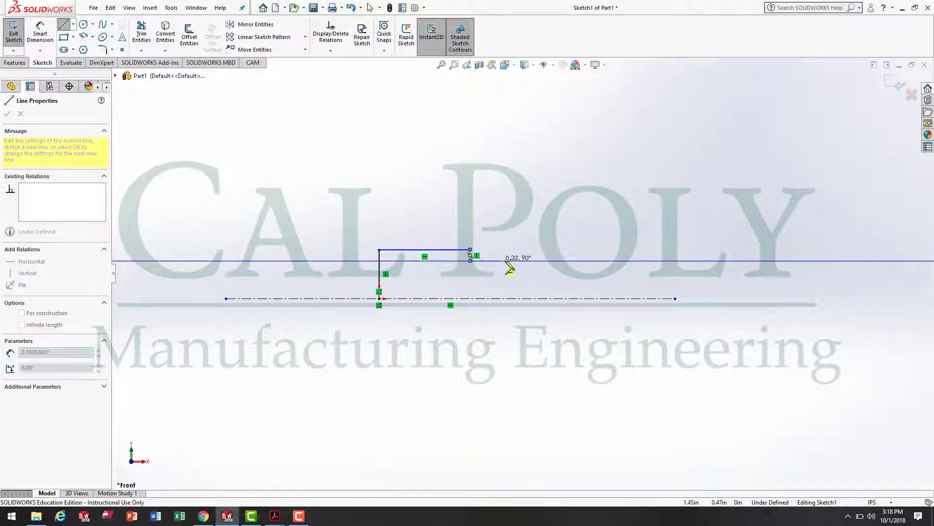
click(531, 261)
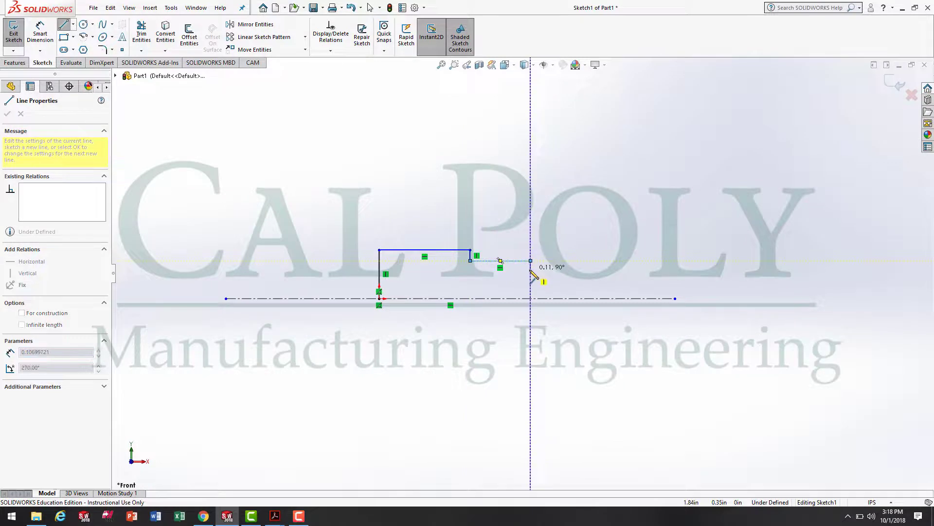
click(531, 269)
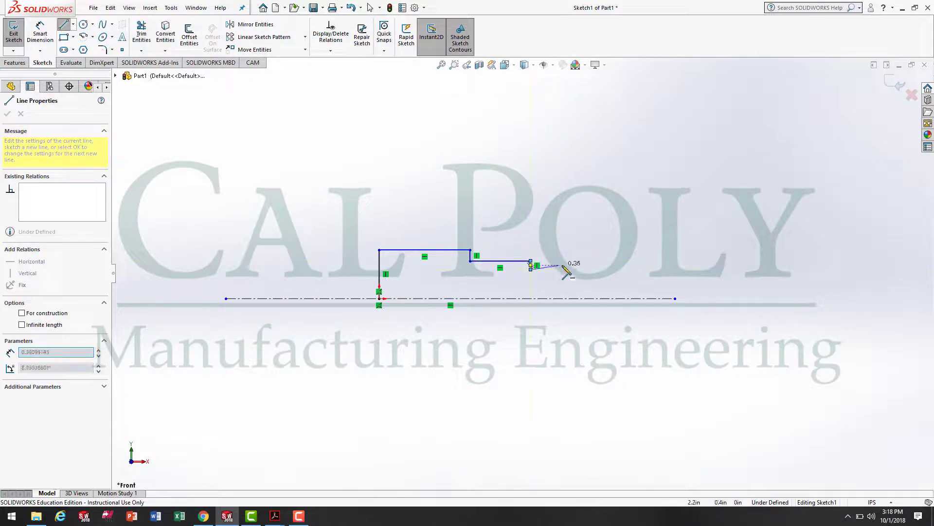
click(595, 269)
click(658, 279)
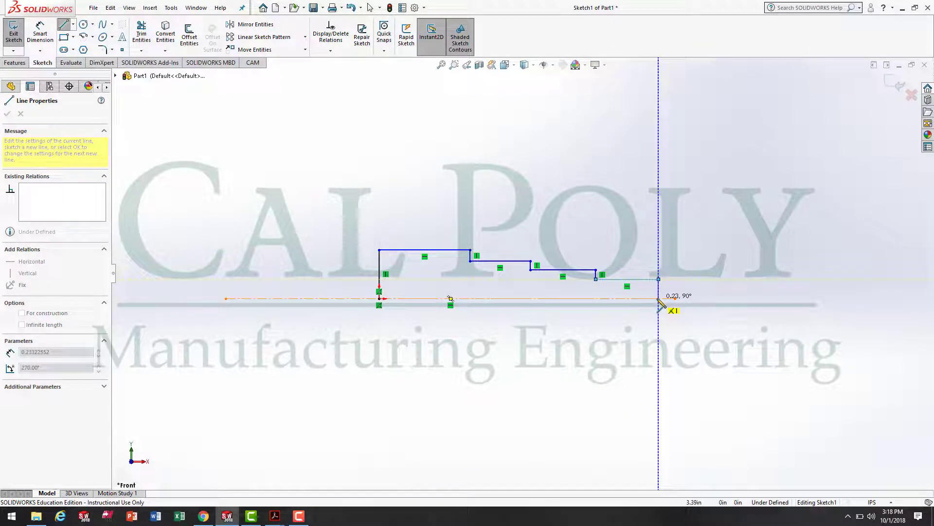
click(658, 298)
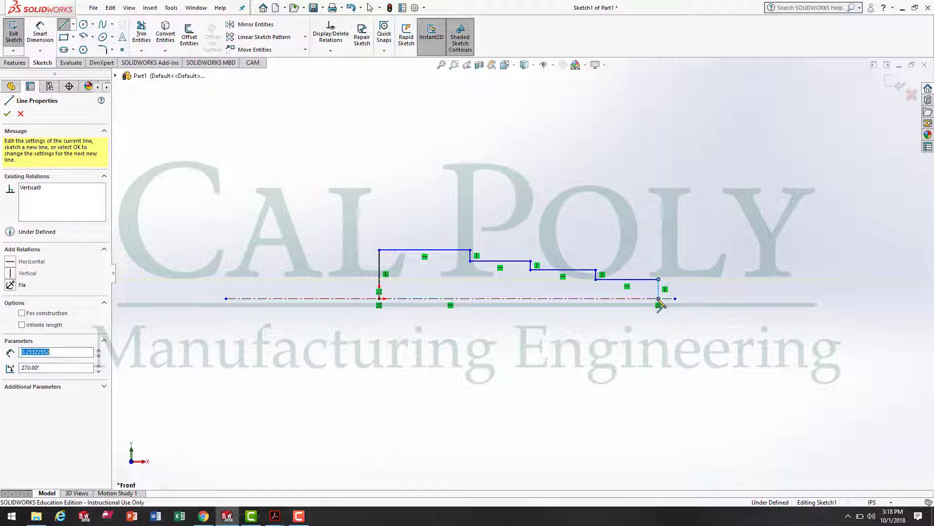
click(380, 299)
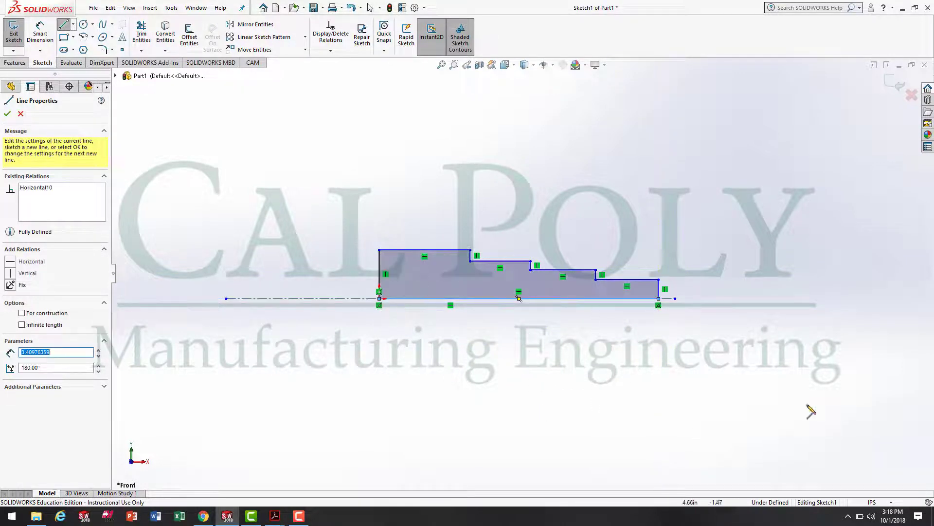
click(468, 40)
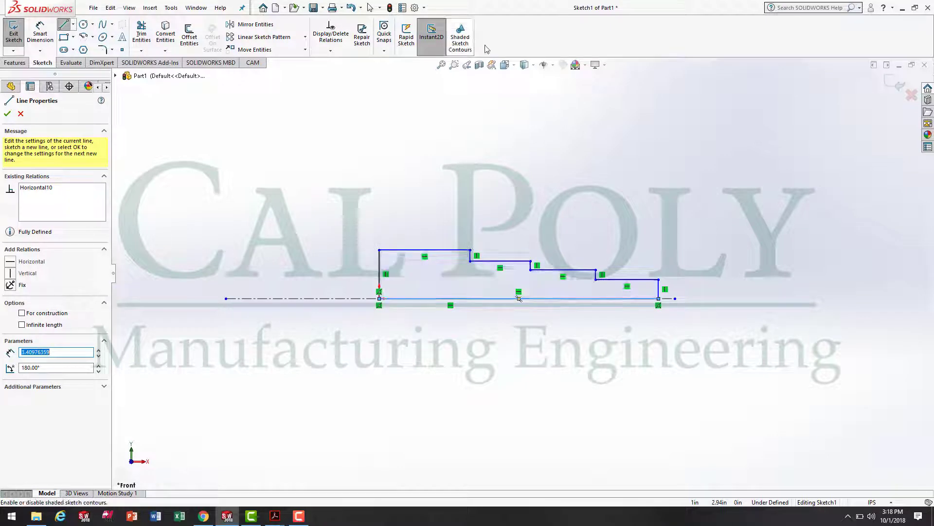
click(460, 38)
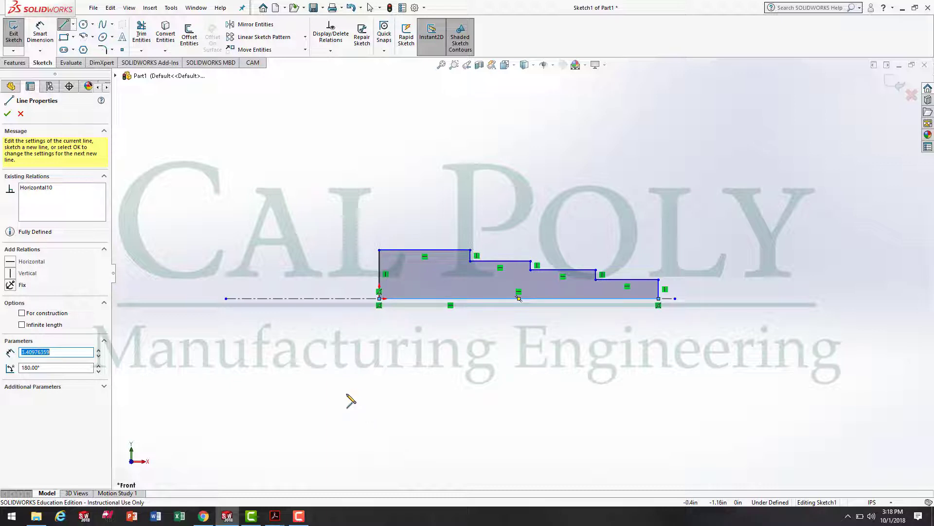
Dimension the overall shaft length as 4.0 in
click(48, 33)
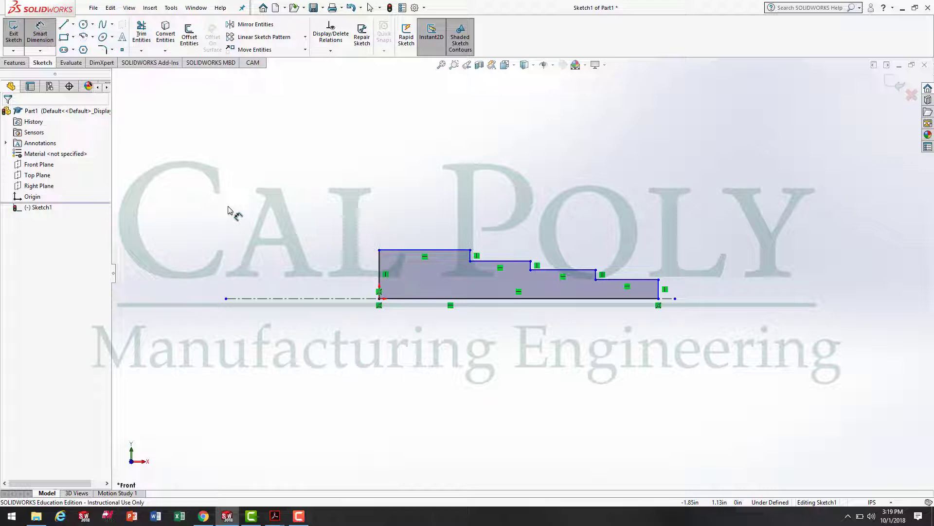
click(379, 264)
click(658, 287)
click(522, 145)
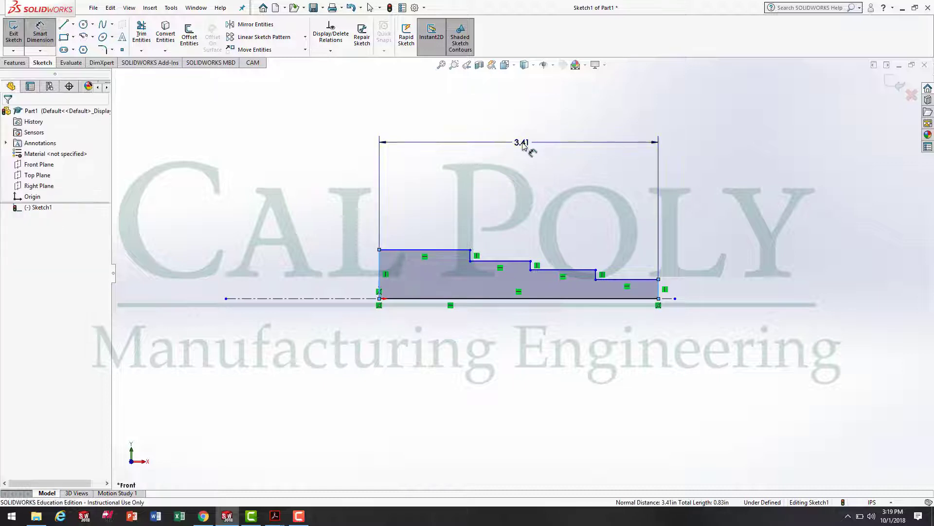
mouse_move(276, 519)
click(221, 474)
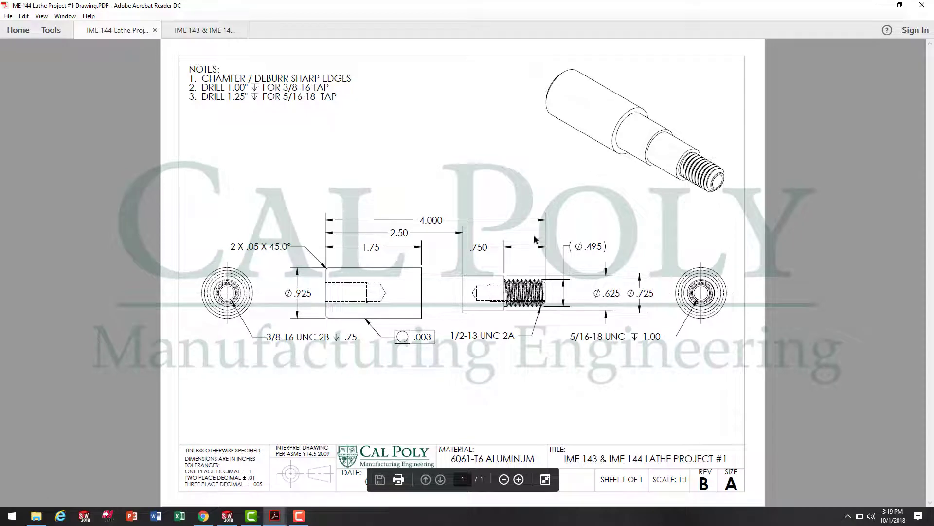
click(227, 516)
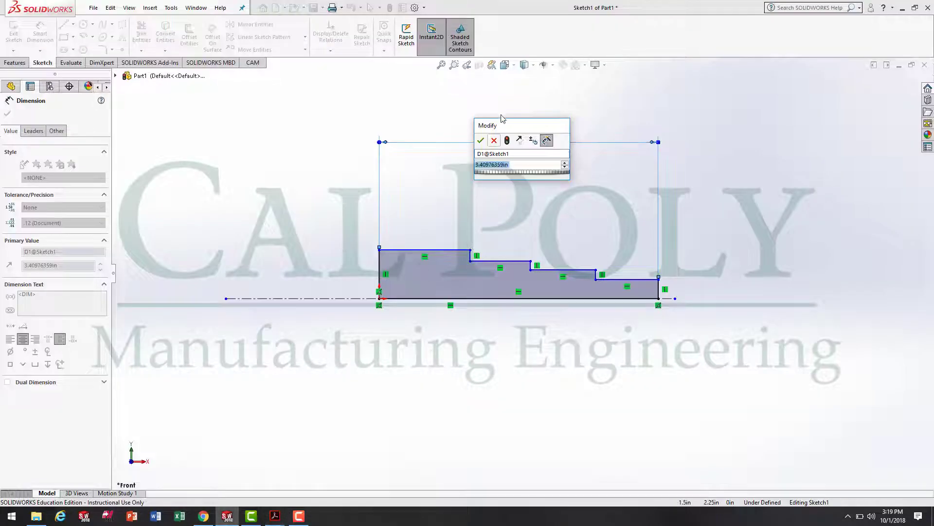
text(4.0)
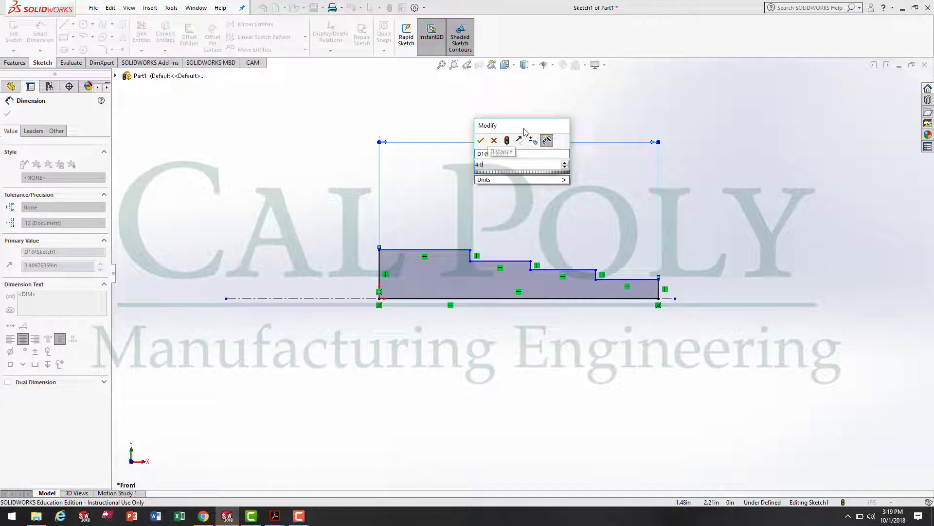
key(Return)
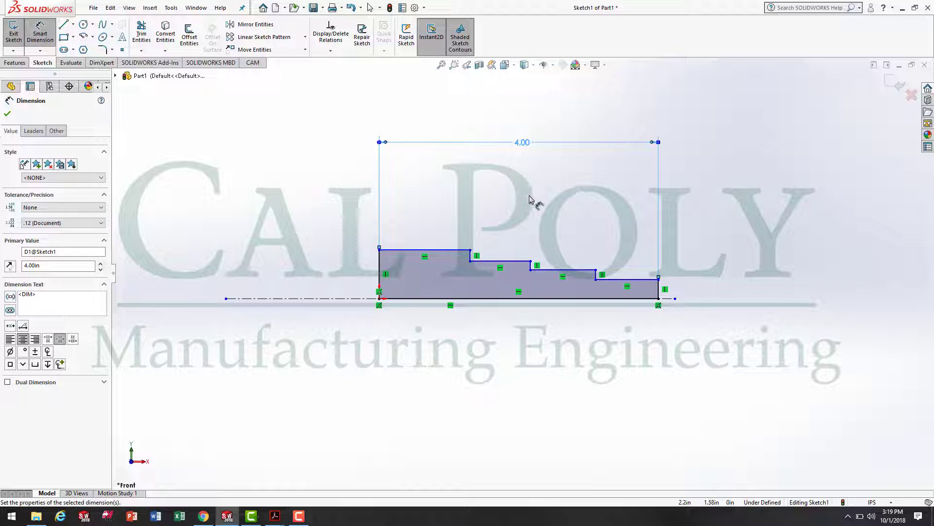
Dimension the step lengths as 1.75, 2.5 and .75 in
scroll(535, 226, down, 2)
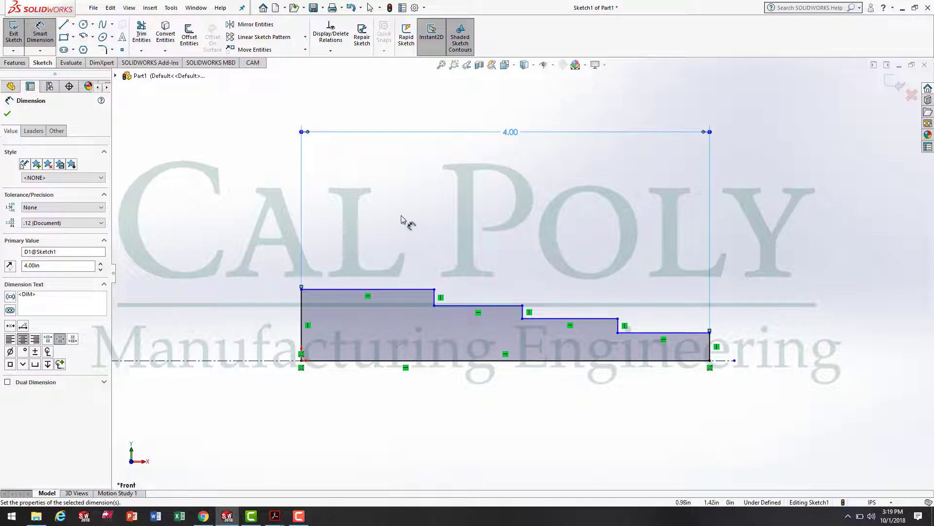
click(343, 289)
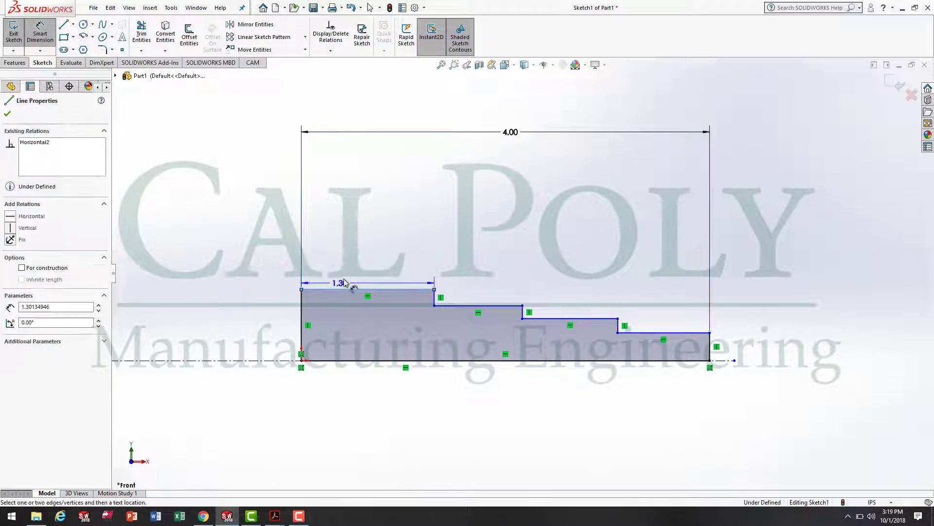
click(372, 233)
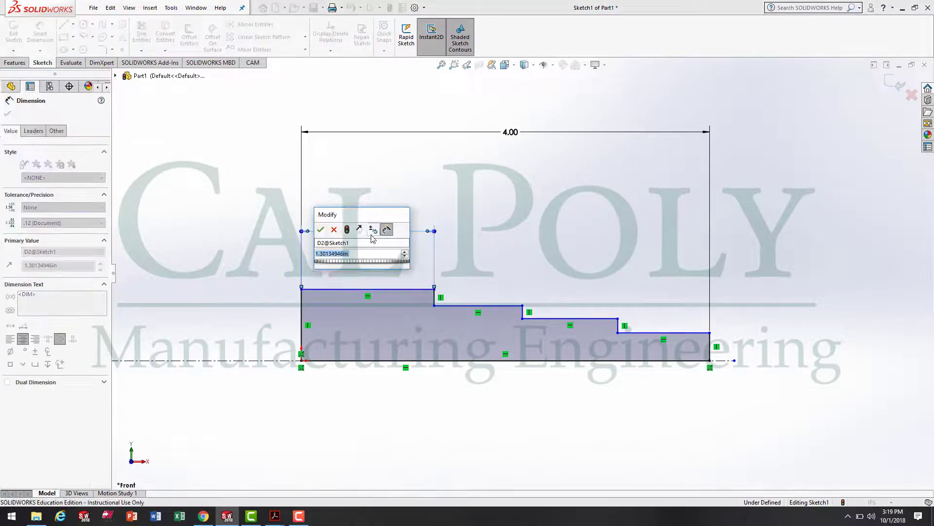
text(1.)
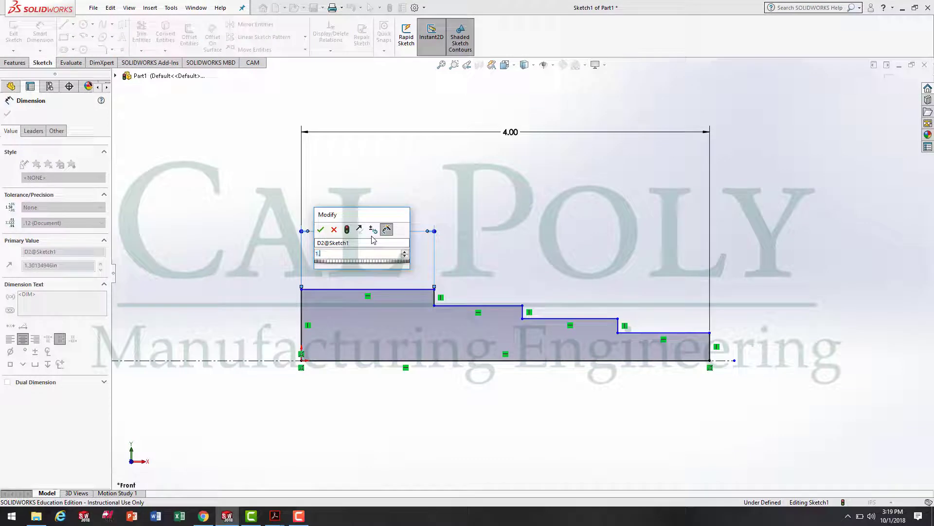
text(75)
key(Return)
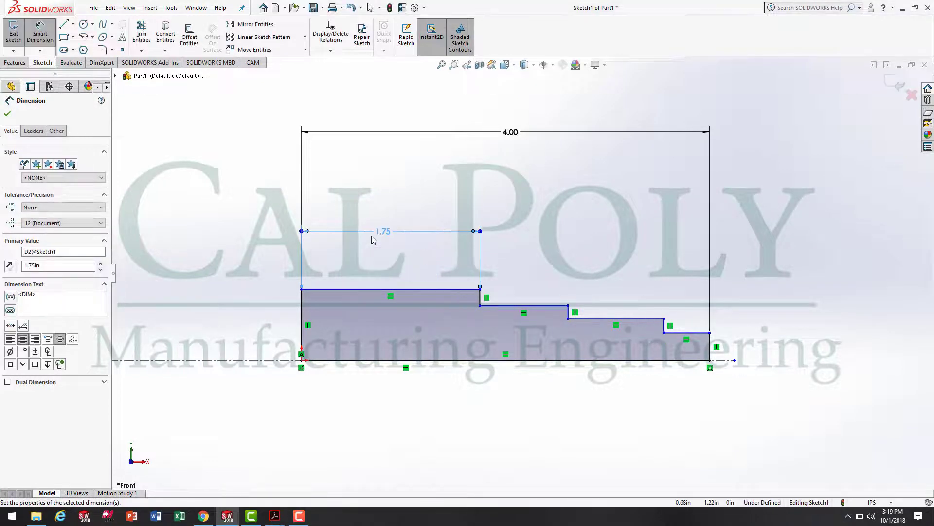
click(303, 311)
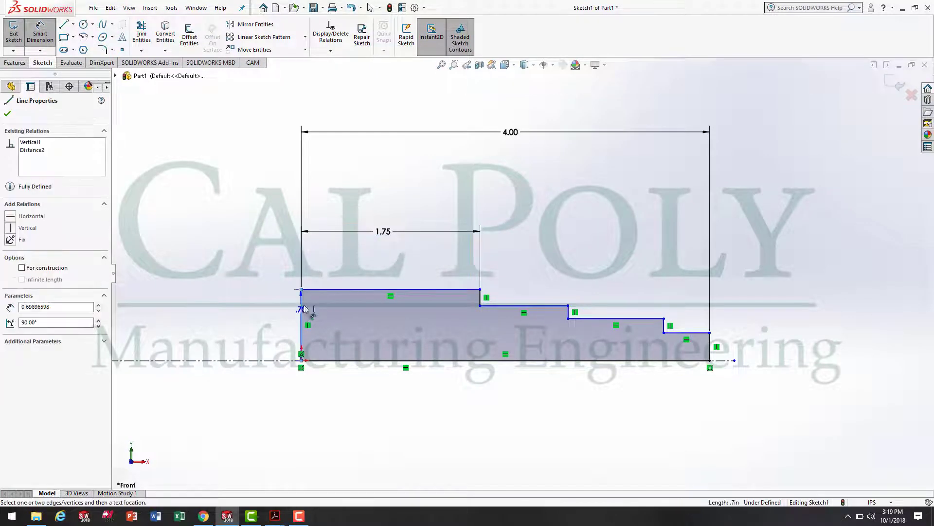
click(568, 314)
click(477, 180)
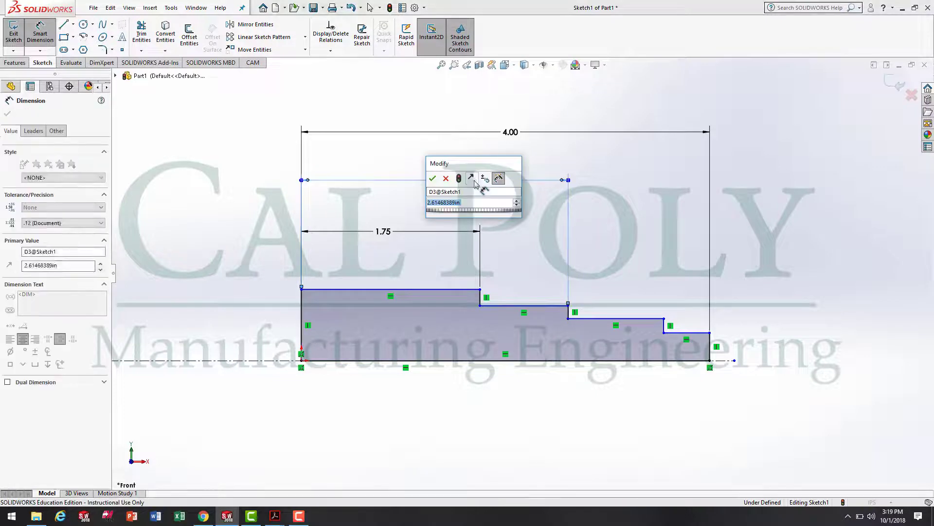
text(2.5)
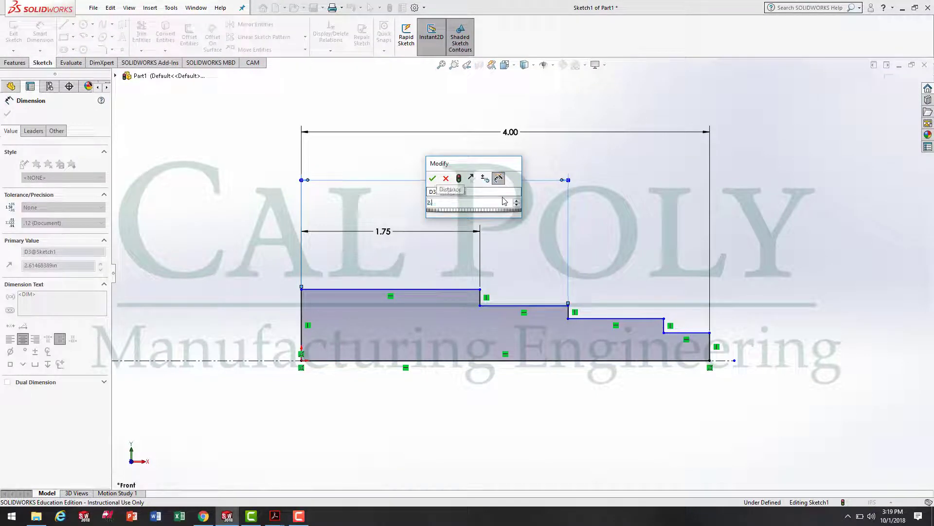
key(Return)
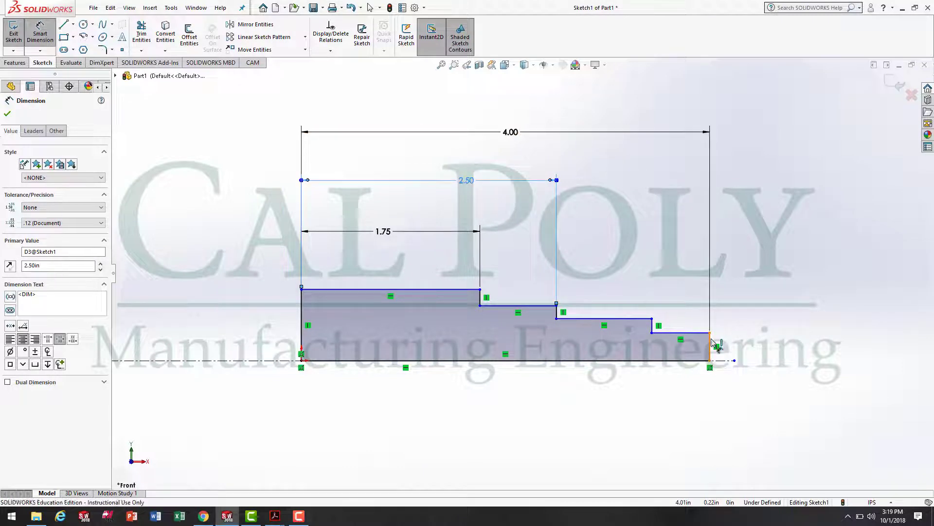
click(653, 325)
click(652, 326)
click(687, 272)
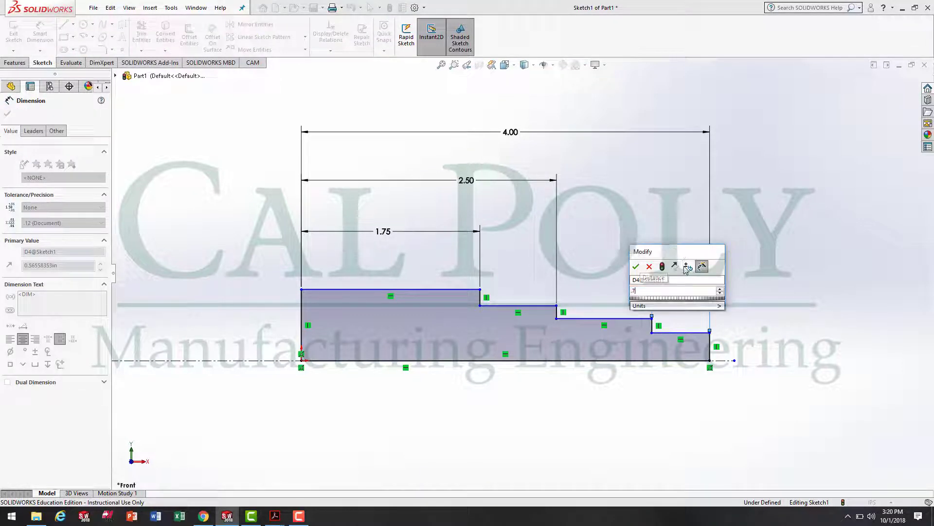
key(Return)
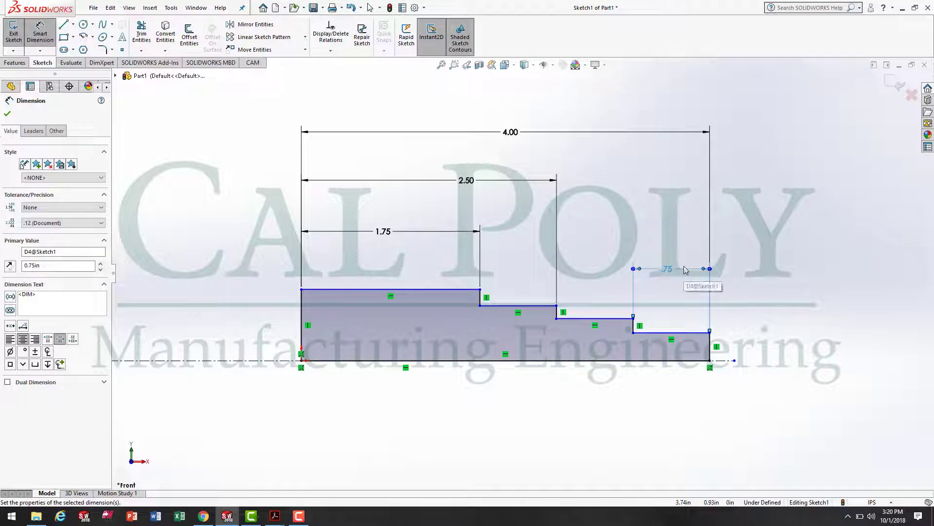
Check the lathe drawing in Acrobat and close the Mill Project PDF
mouse_move(274, 520)
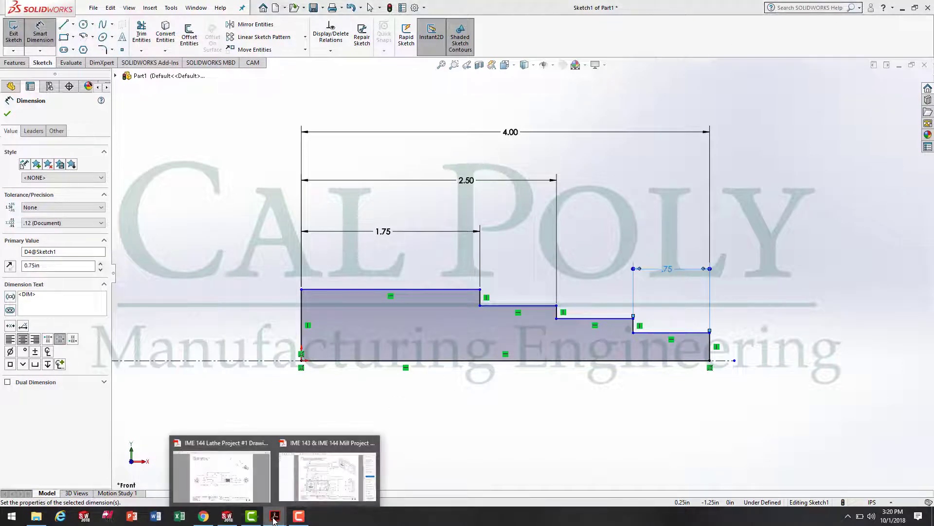
click(250, 490)
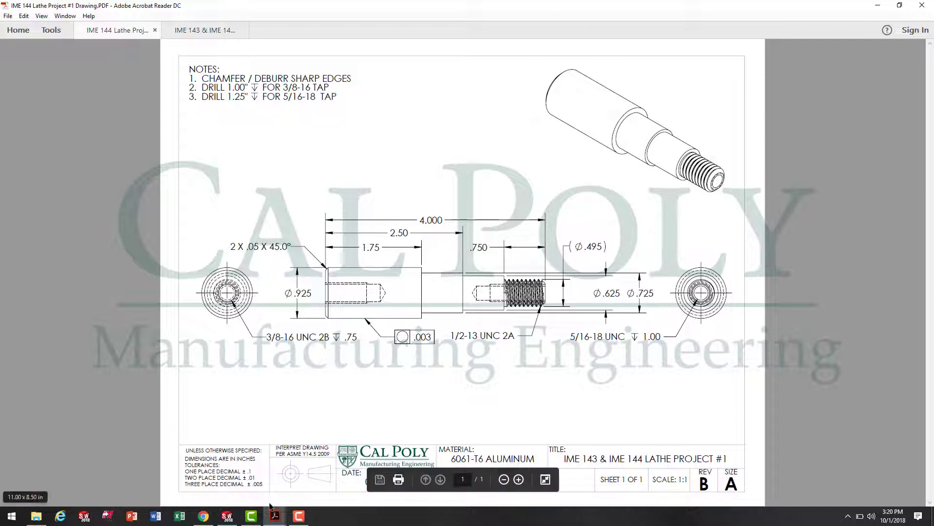
mouse_move(274, 517)
click(373, 443)
Dimension the largest shaft step as a .925 diameter about the centreline
click(227, 517)
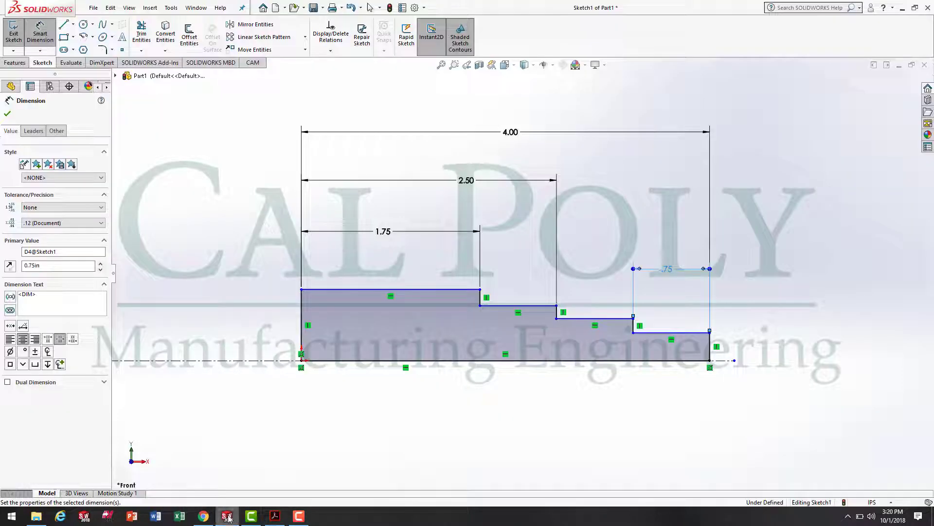
key(z)
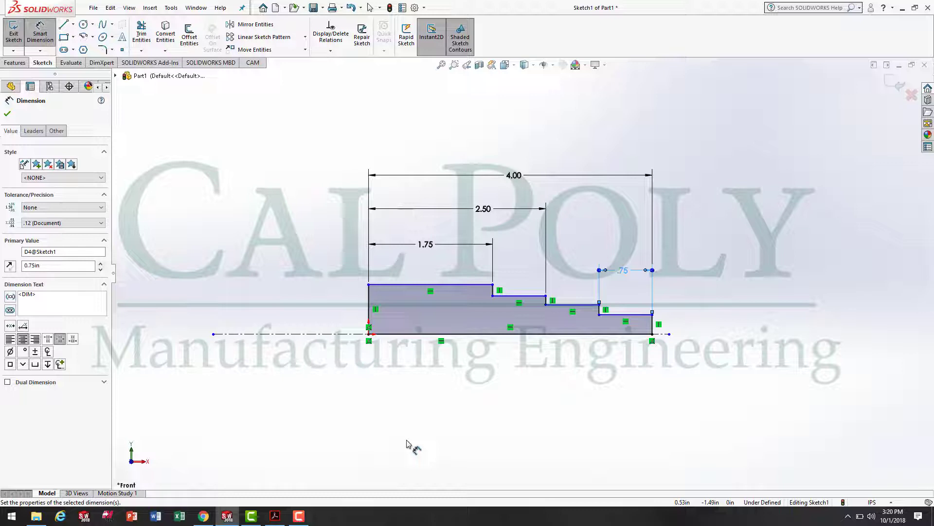
click(343, 334)
click(402, 284)
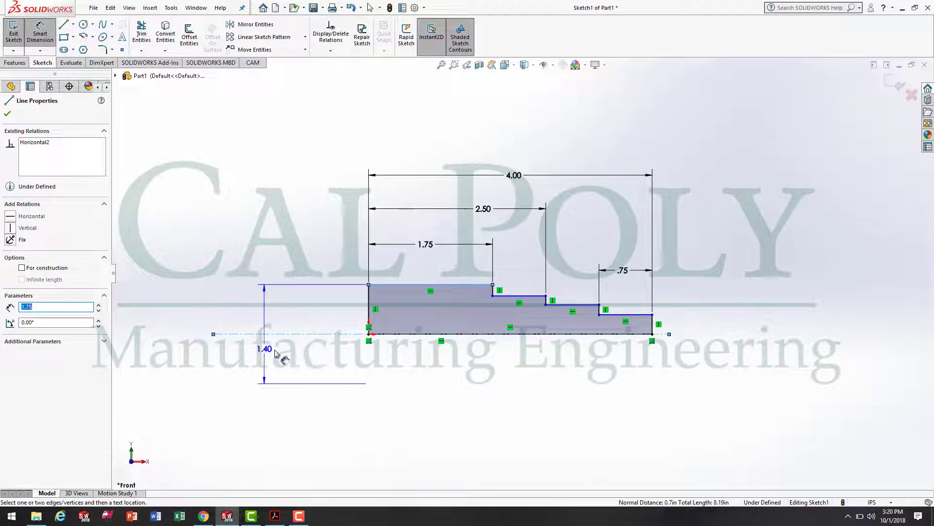
click(176, 358)
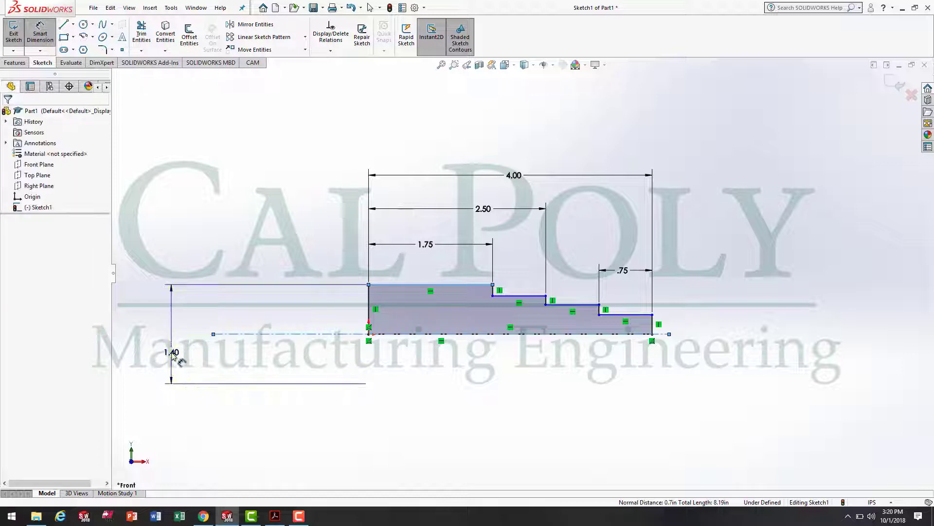
text(.925)
key(Return)
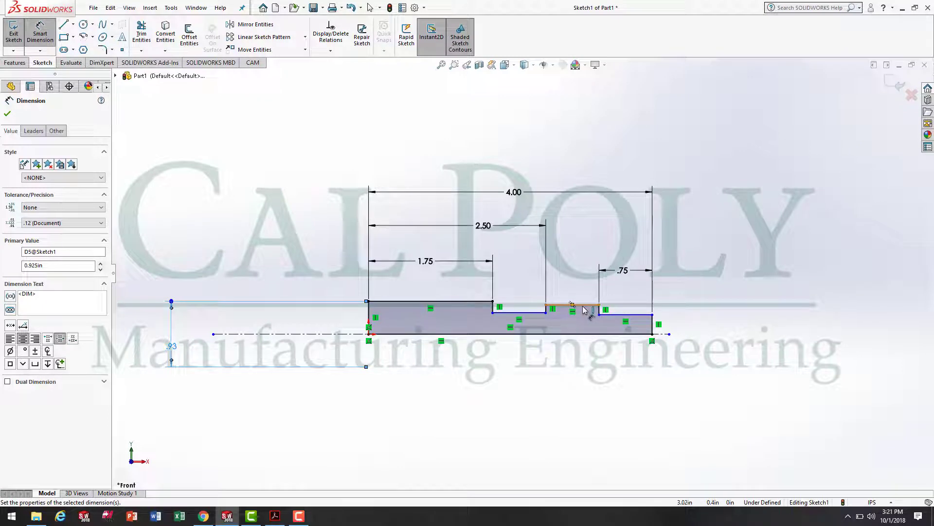
scroll(584, 273, up, 2)
scroll(572, 292, down, 6)
Drag the middle and right steps' top edges lower so the profile descends in even steps
key(Escape)
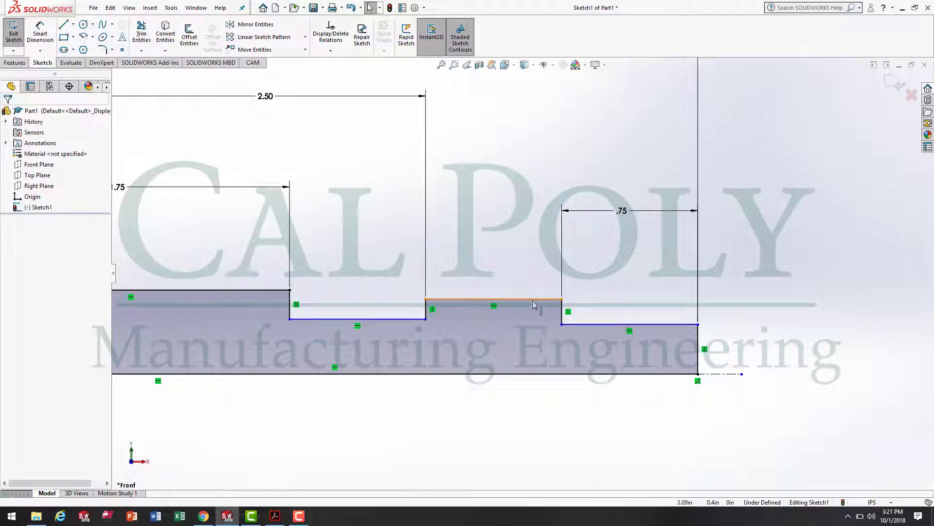
drag(533, 299, 521, 329)
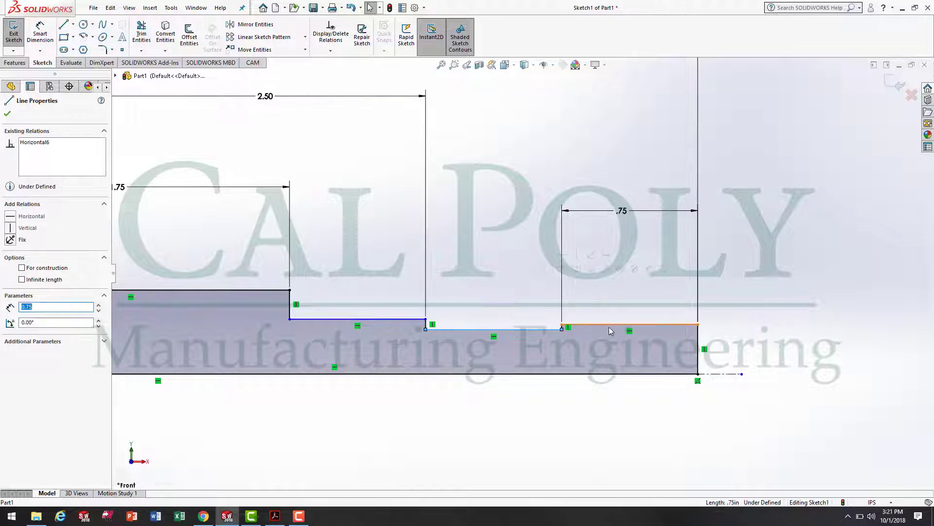
drag(610, 327, 604, 342)
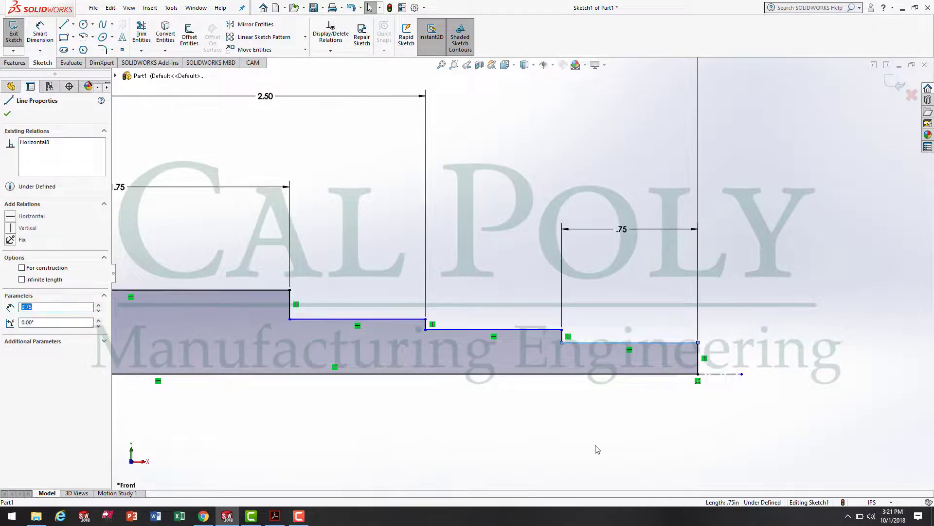
scroll(506, 370, up, 3)
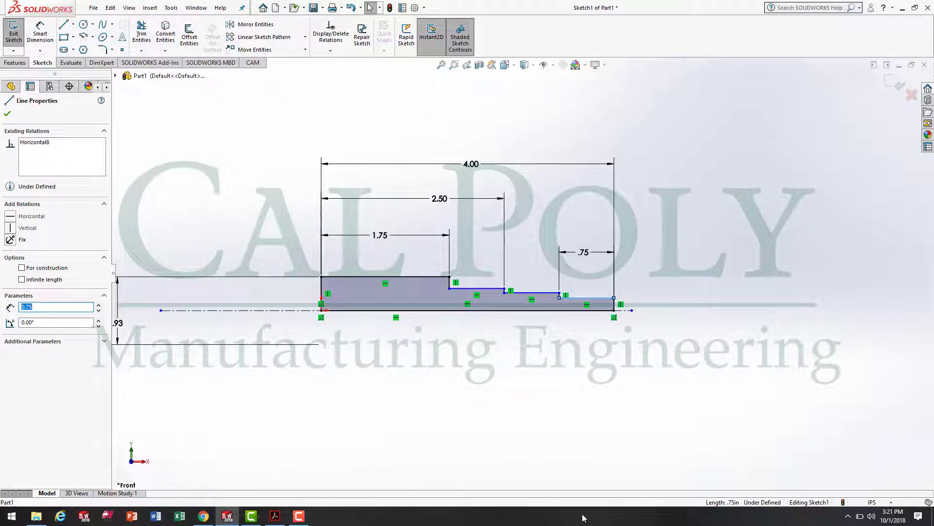
scroll(503, 339, down, 3)
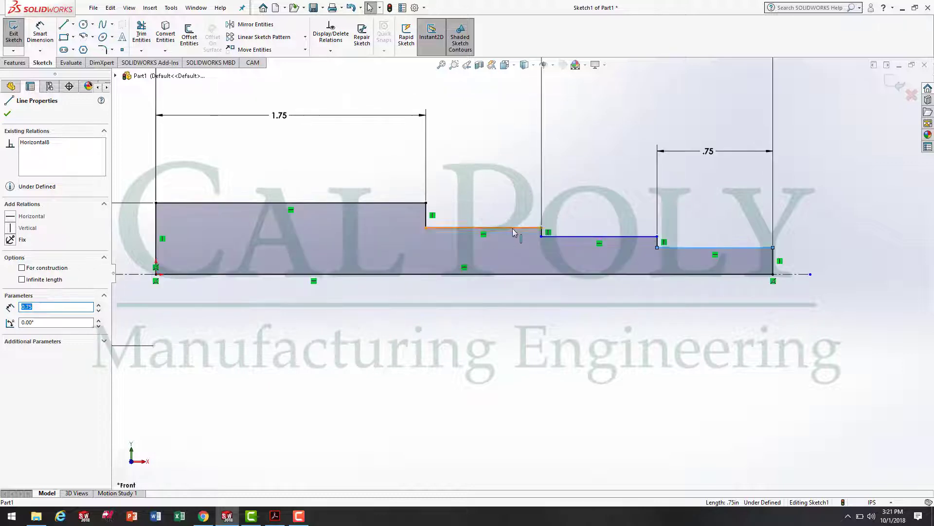
mouse_move(512, 229)
mouse_down()
mouse_move(509, 241)
mouse_move(501, 224)
mouse_up()
click(574, 229)
mouse_move(576, 238)
mouse_down()
mouse_move(575, 259)
mouse_move(575, 236)
mouse_up()
click(587, 382)
scroll(422, 388, up, 3)
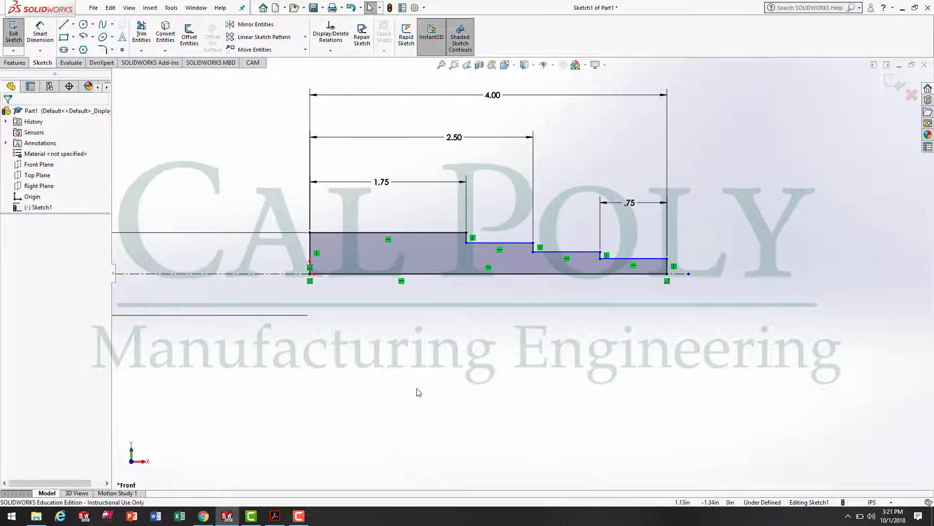
scroll(421, 388, down, 2)
scroll(422, 388, up, 1)
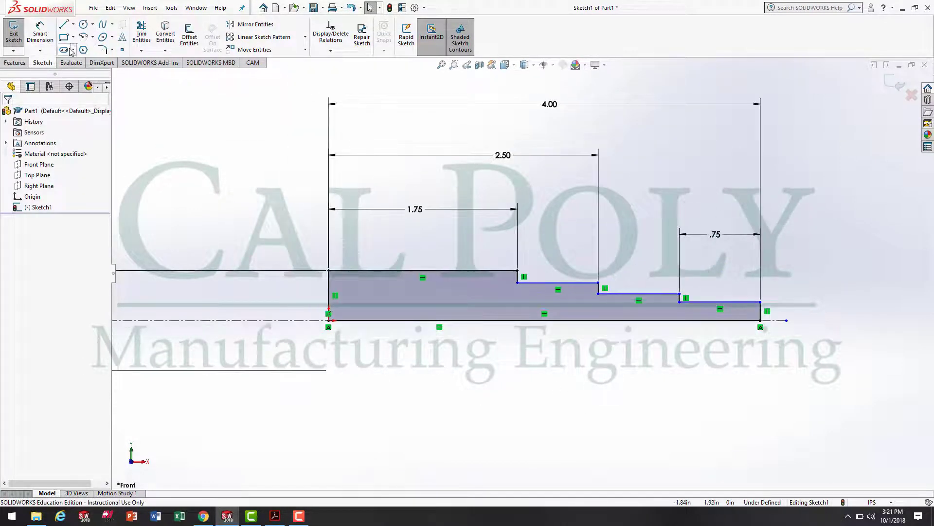
Dimension two of the smaller steps as .725 and .625 diameters about the centerline
click(40, 34)
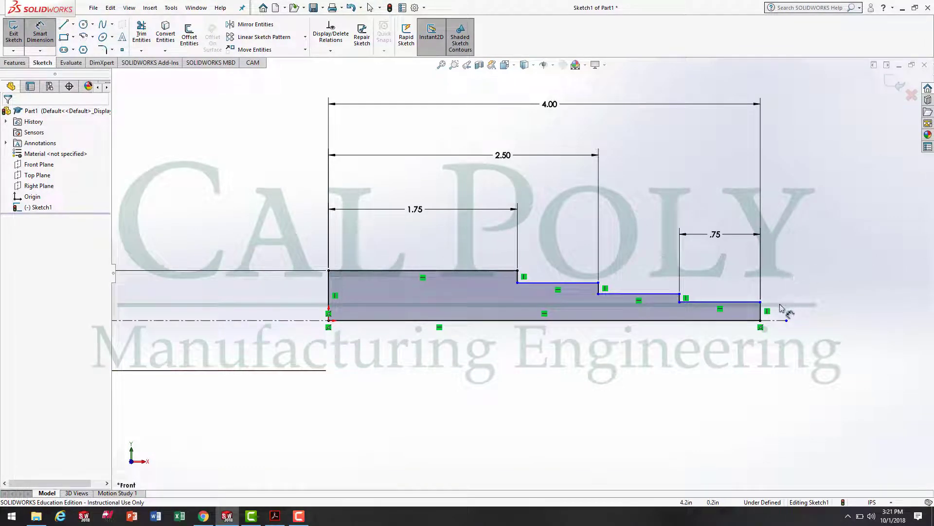
click(778, 319)
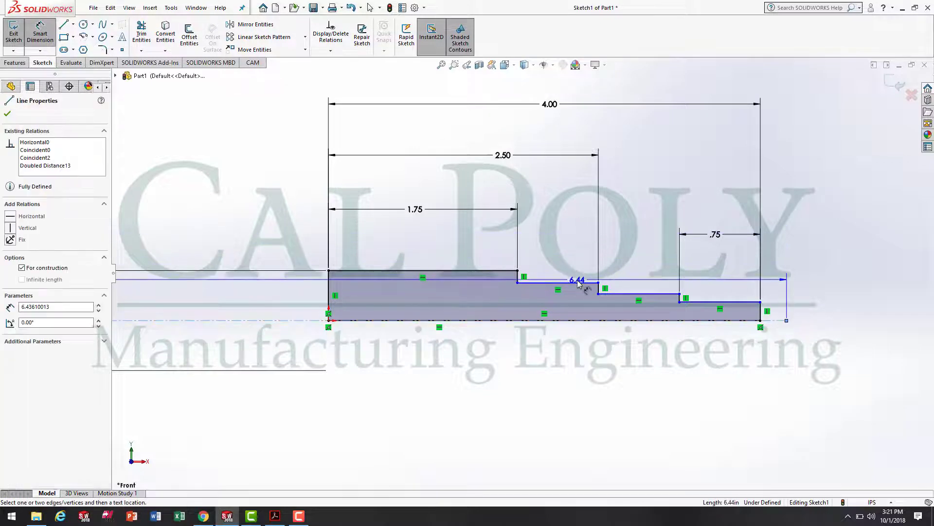
click(578, 283)
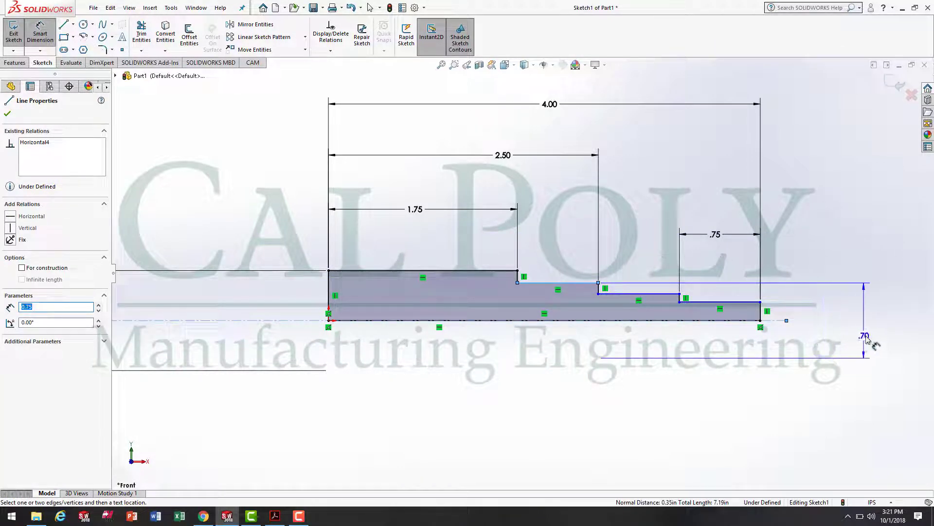
click(860, 328)
text(.725)
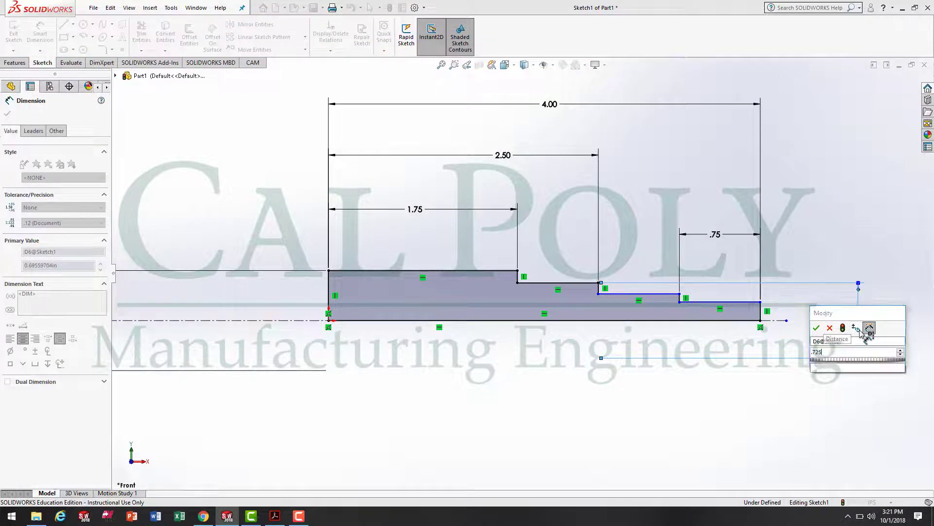
key(Return)
scroll(743, 363, up, 4)
scroll(532, 246, down, 3)
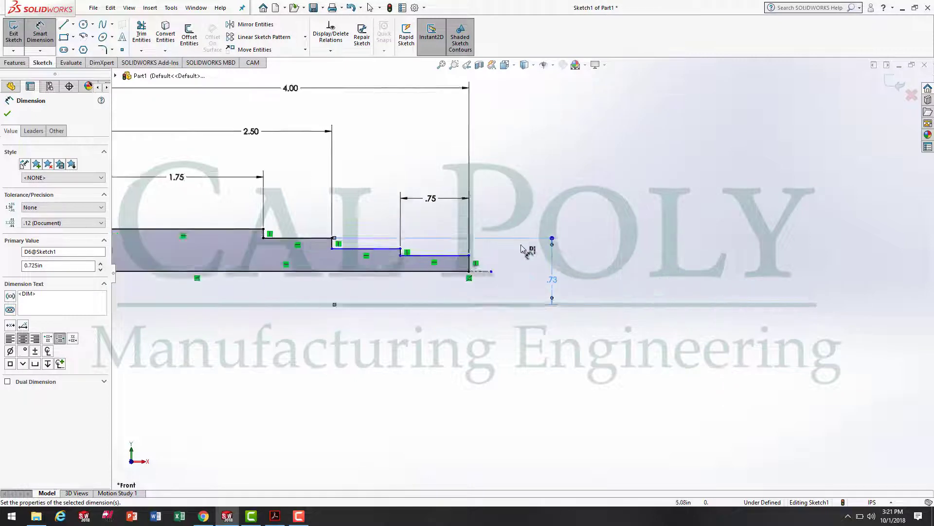
scroll(443, 272, down, 2)
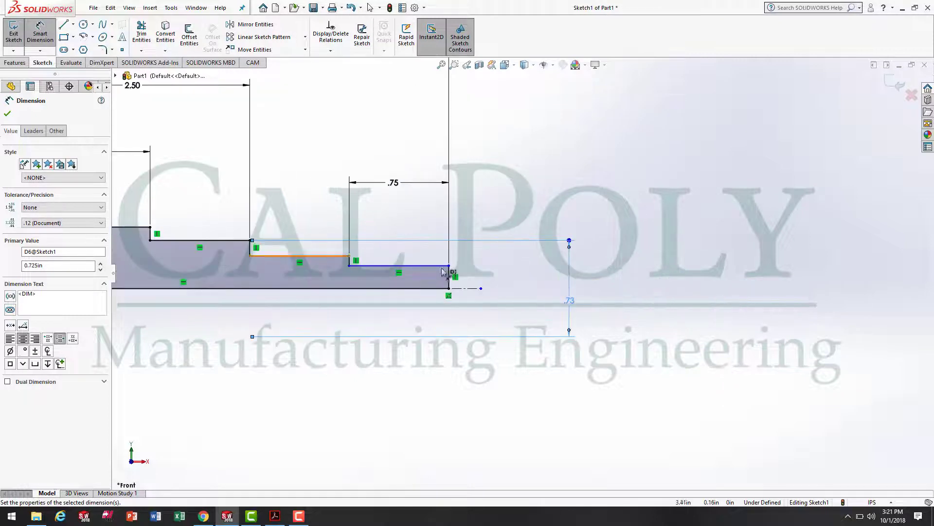
click(473, 289)
click(313, 256)
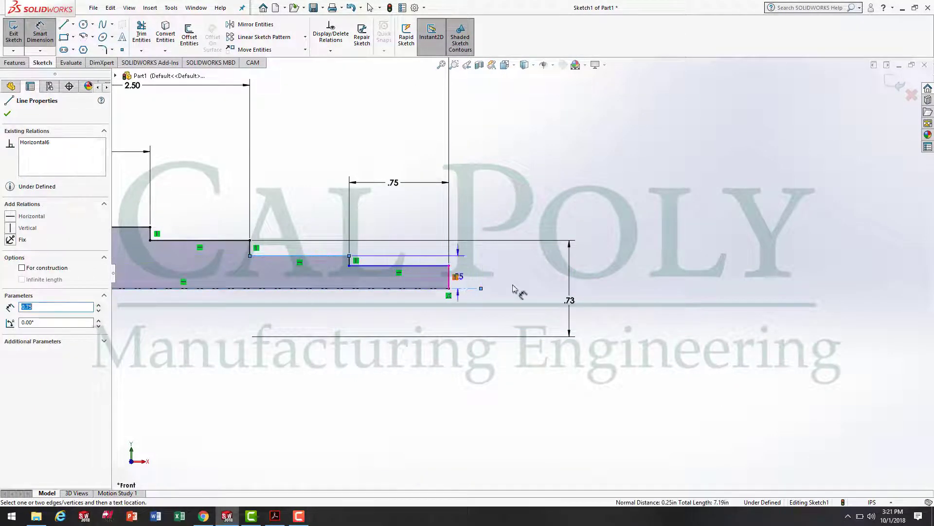
click(536, 296)
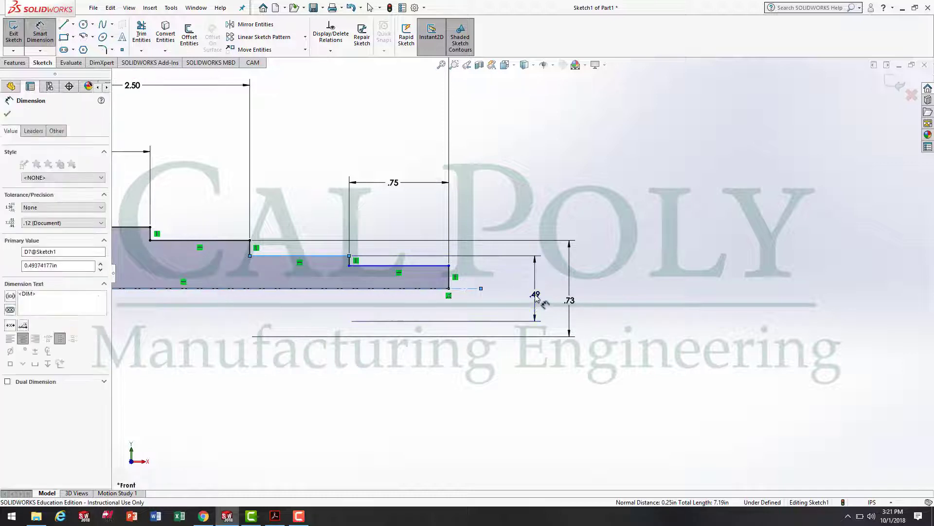
text(.6)
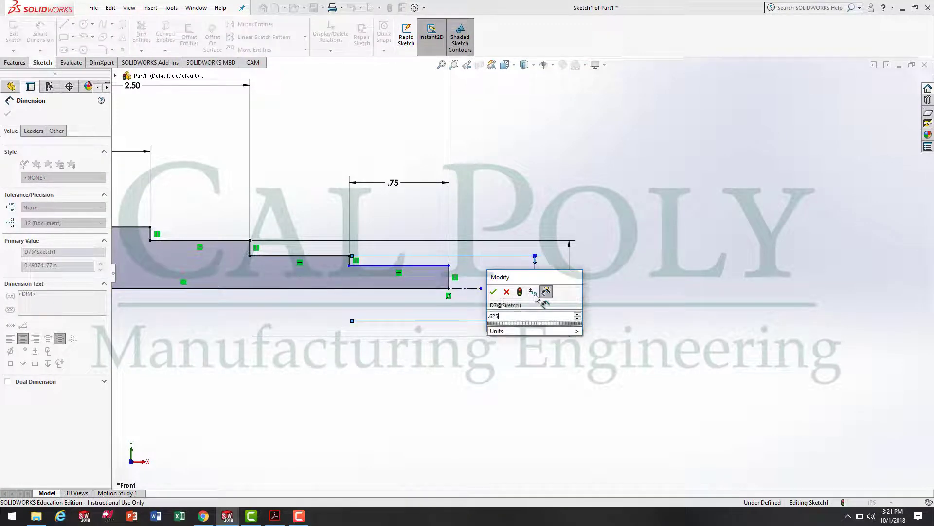
text(25)
key(Return)
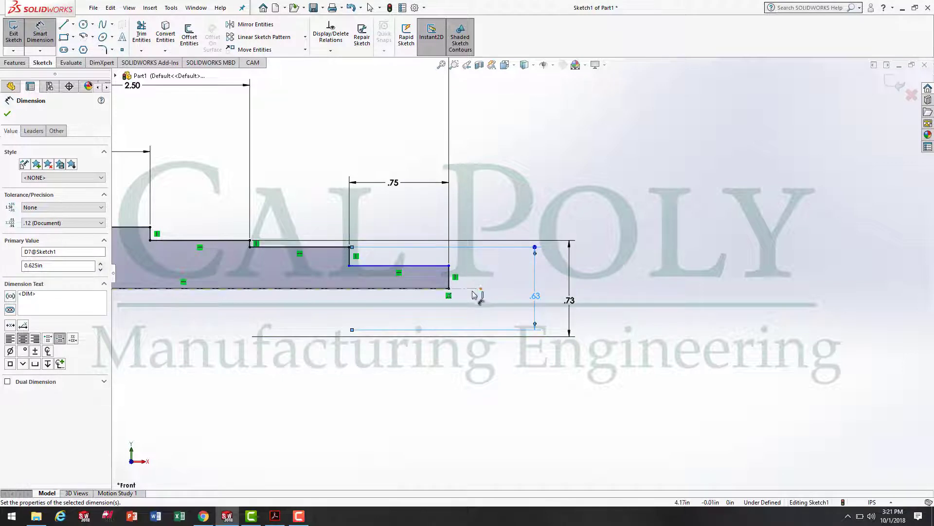
Give the end step a .495 diameter, fully defining Sketch1
click(431, 268)
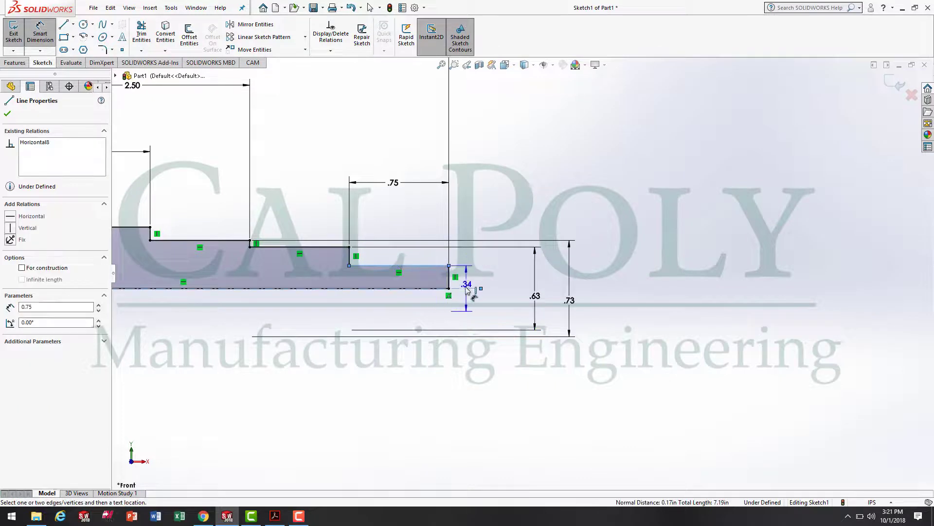
click(482, 288)
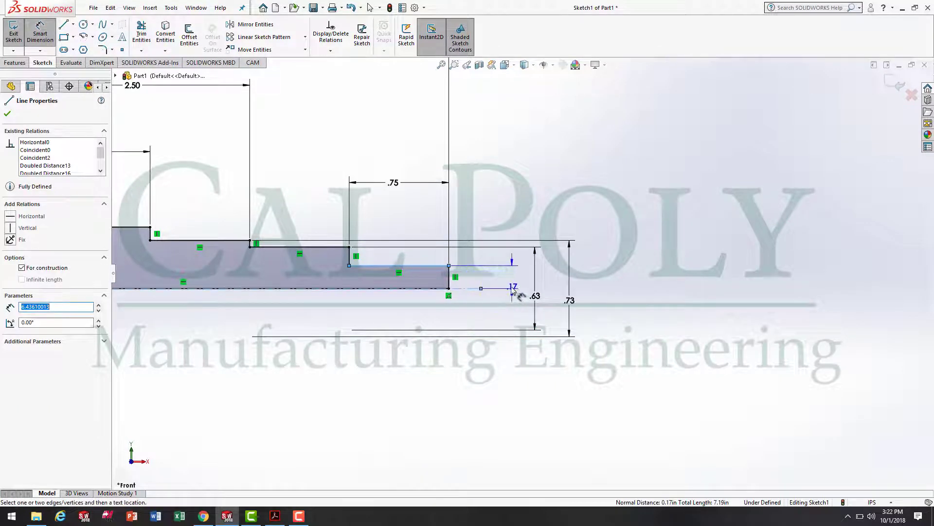
click(508, 298)
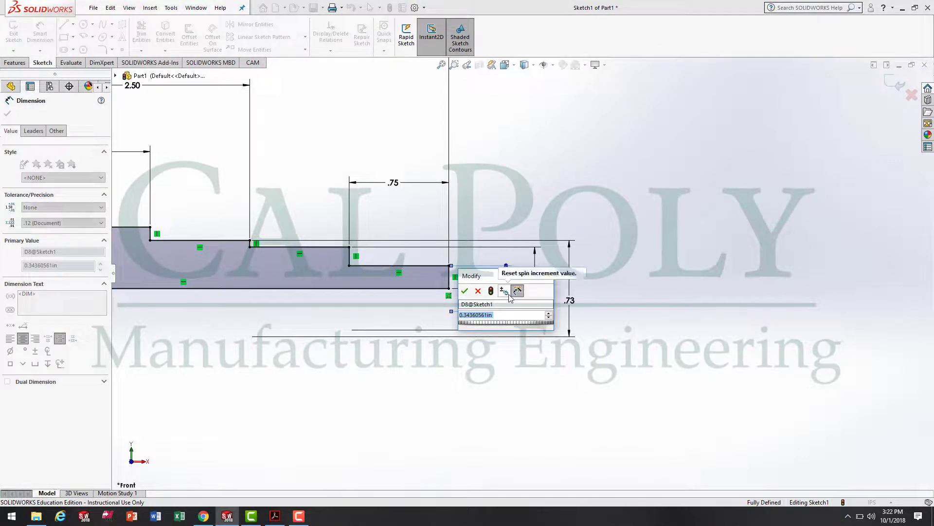
text(.495)
key(Return)
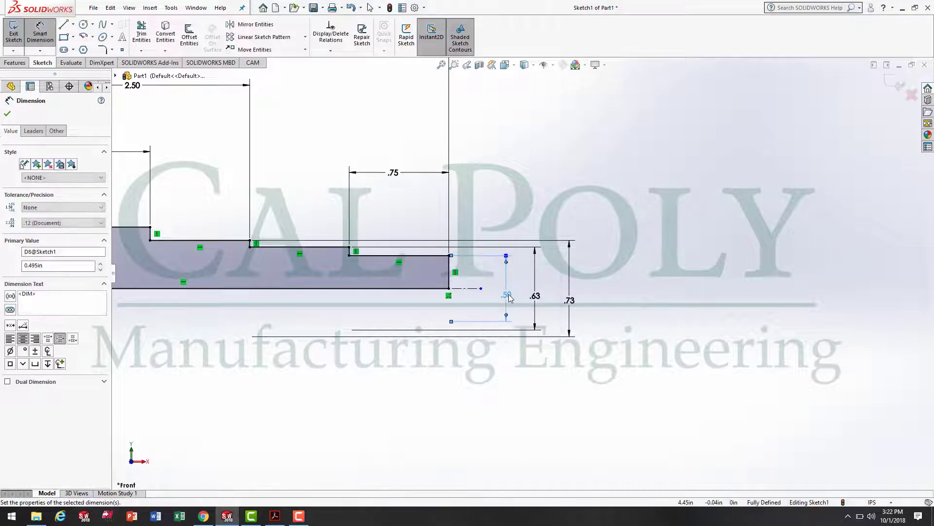
scroll(477, 292, up, 3)
scroll(419, 290, down, 1)
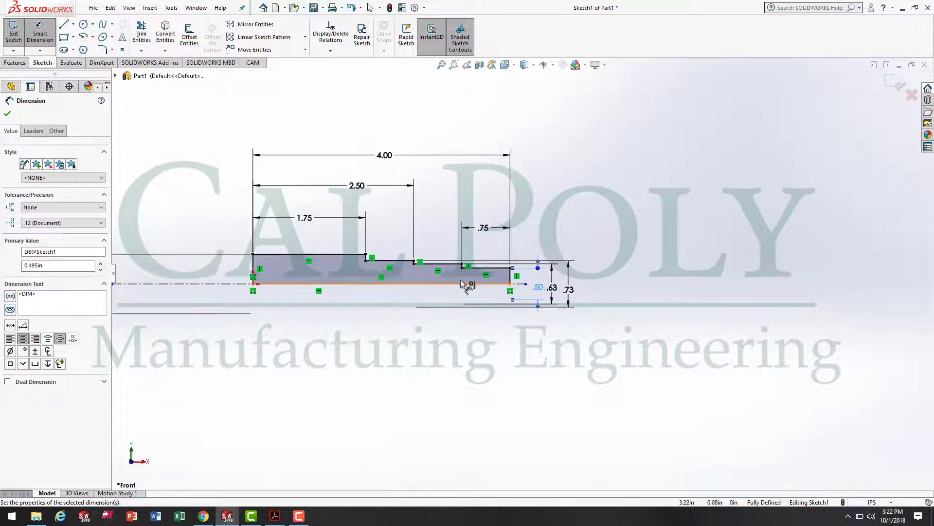
scroll(536, 321, up, 1)
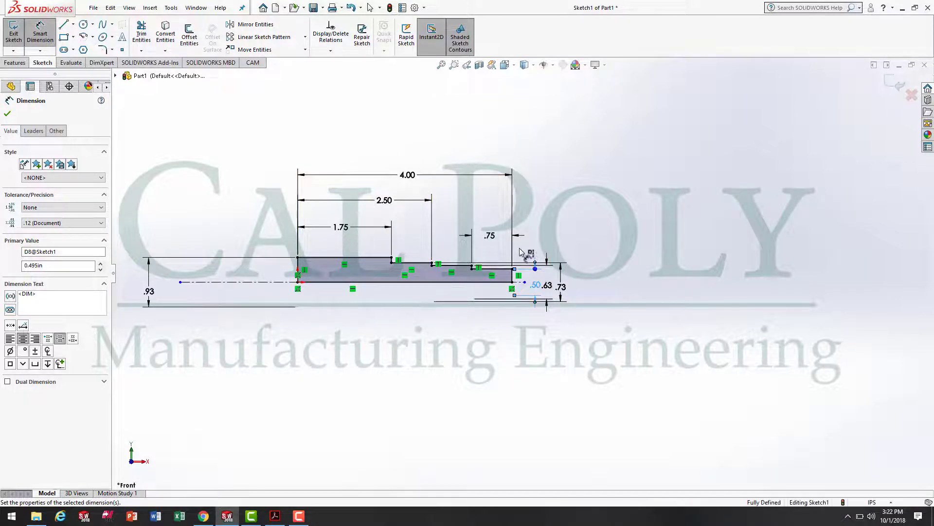
scroll(387, 248, down, 1)
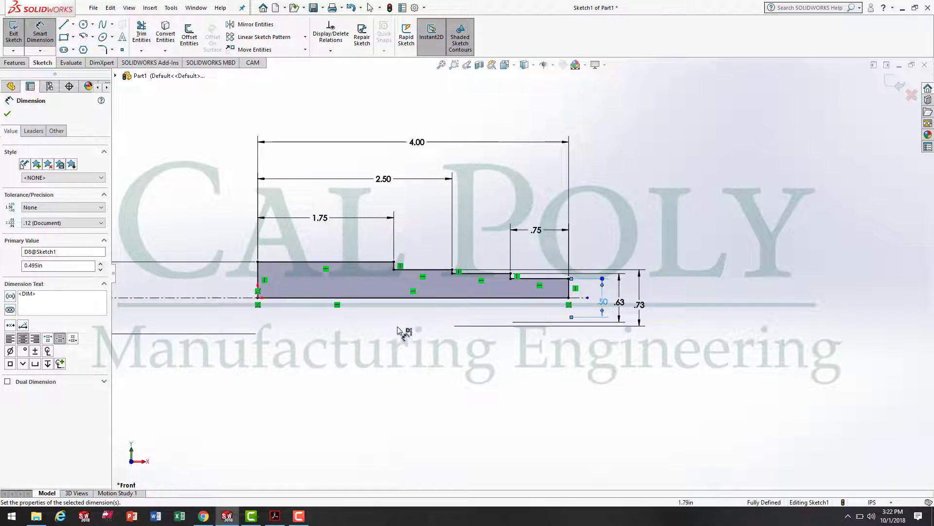
key(Escape)
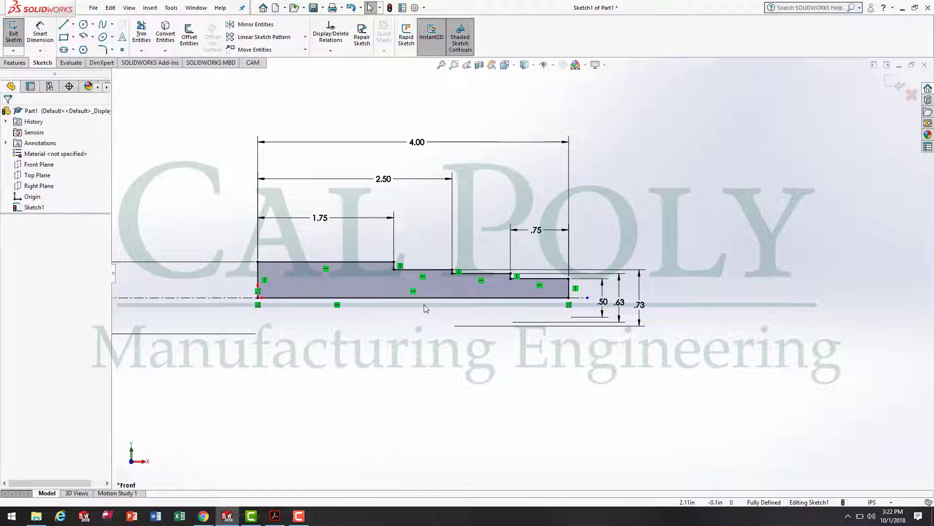
key(z)
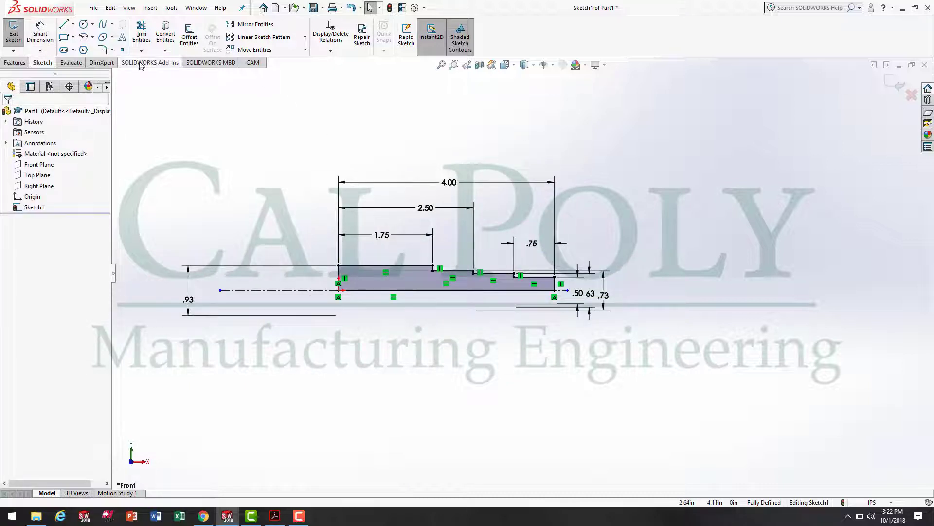
click(40, 33)
scroll(535, 236, down, 5)
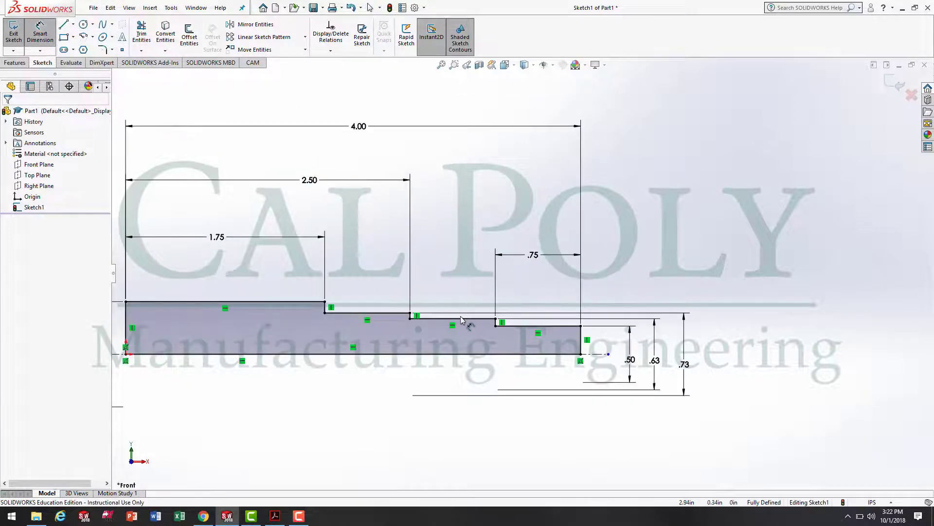
click(461, 319)
click(456, 184)
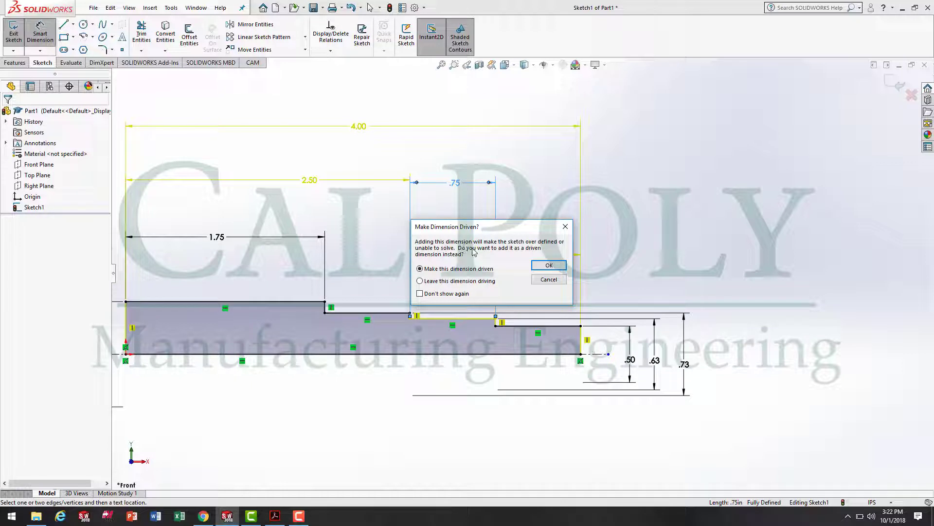
drag(512, 232, 763, 125)
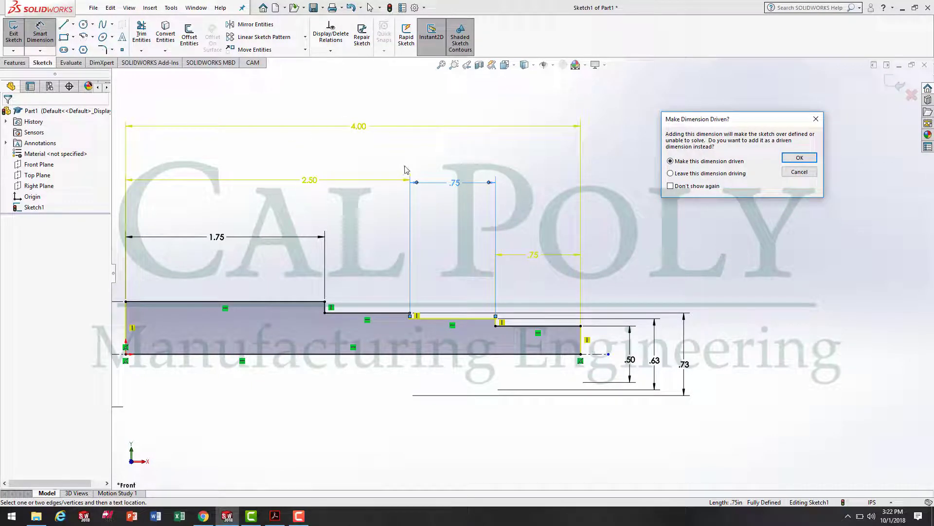
click(802, 172)
scroll(569, 312, up, 3)
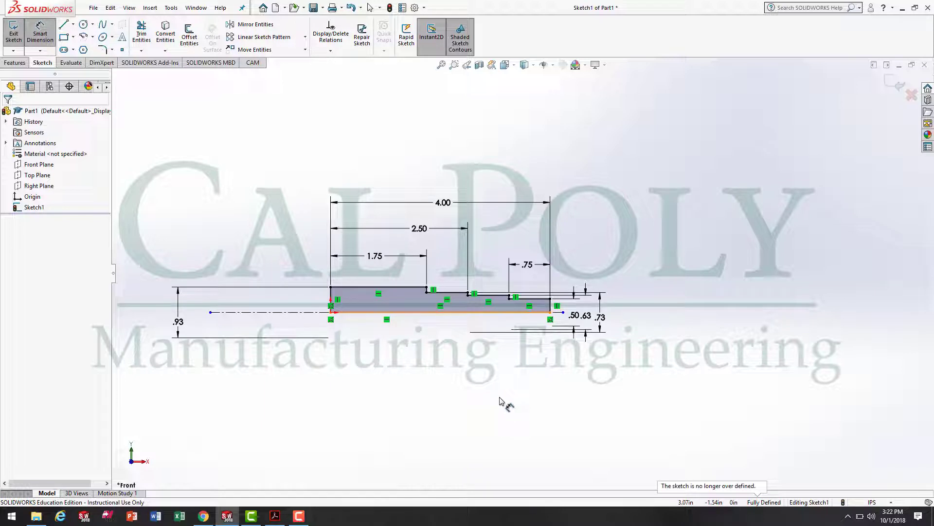
scroll(434, 311, up, 2)
scroll(438, 314, down, 5)
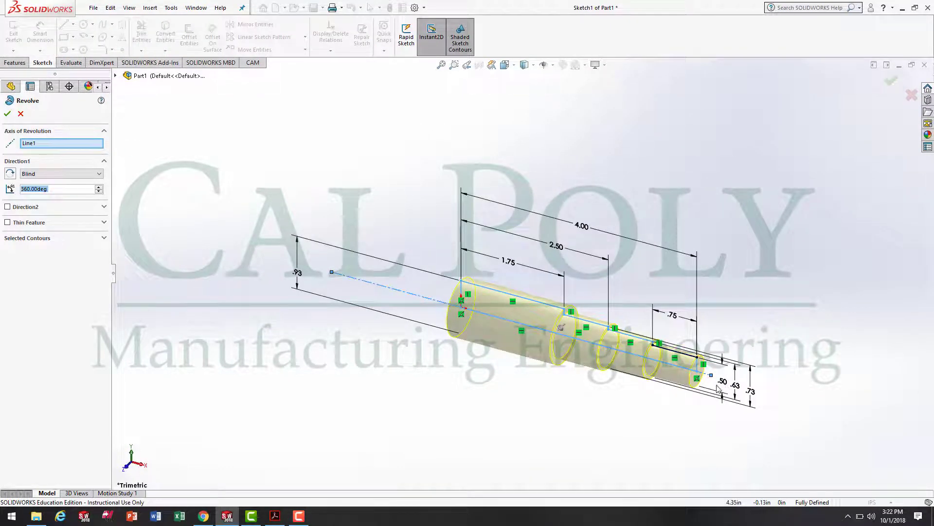
Revolve the sketch about Line1, previewing 300° before setting the angle back to a full 360°
scroll(590, 396, down, 3)
scroll(521, 275, up, 2)
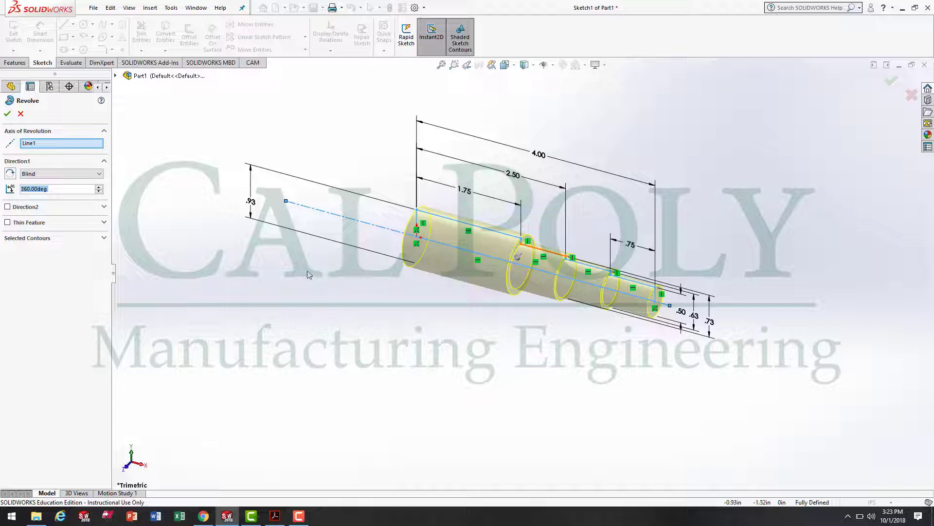
middle_drag(402, 333, 407, 281)
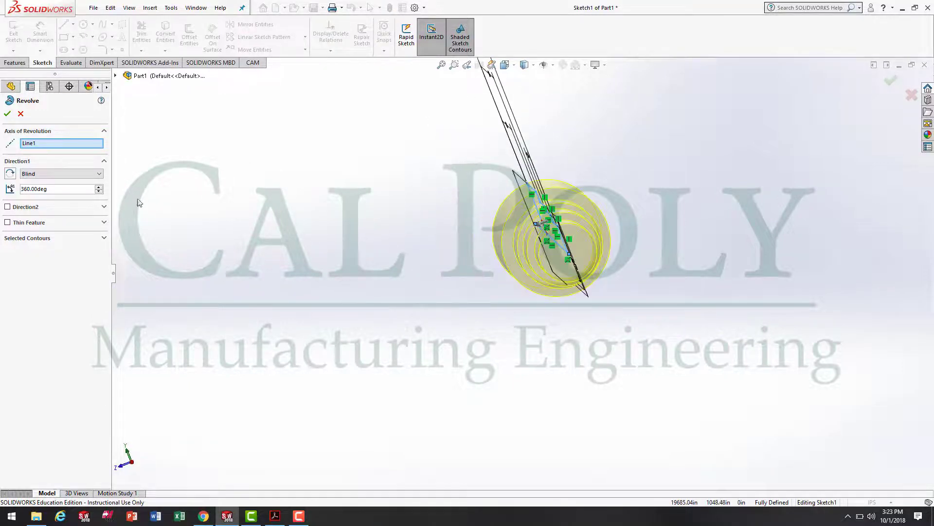
text(300)
key(Tab)
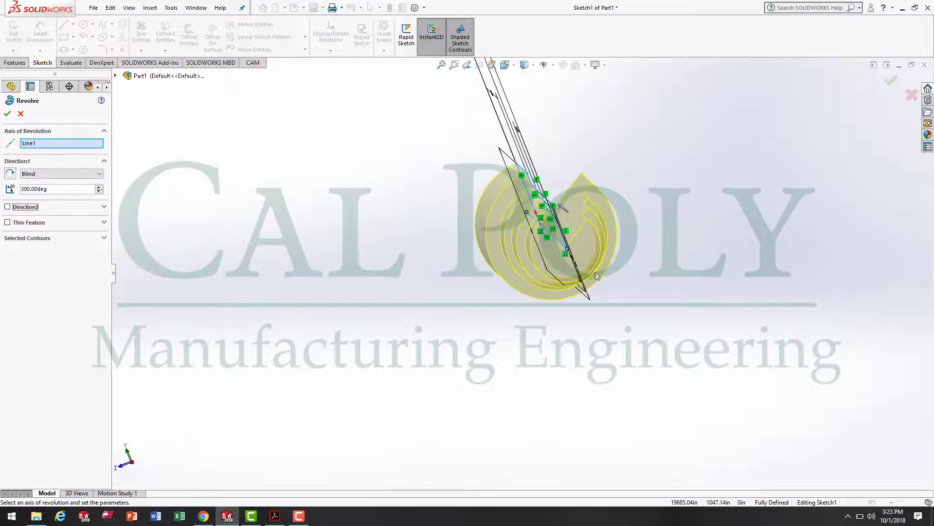
mouse_move(593, 268)
middle_down()
mouse_move(594, 250)
mouse_move(593, 265)
middle_up()
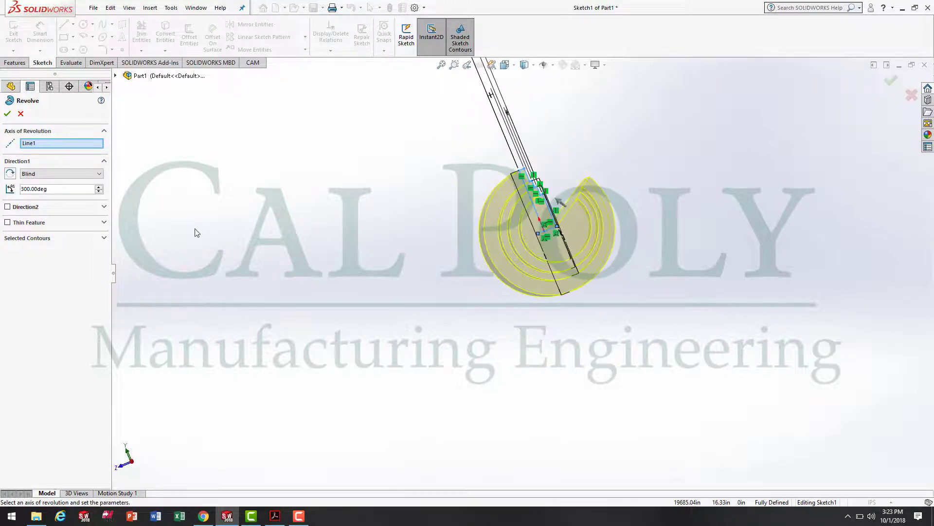
double_click(58, 188)
text(380)
key(Return)
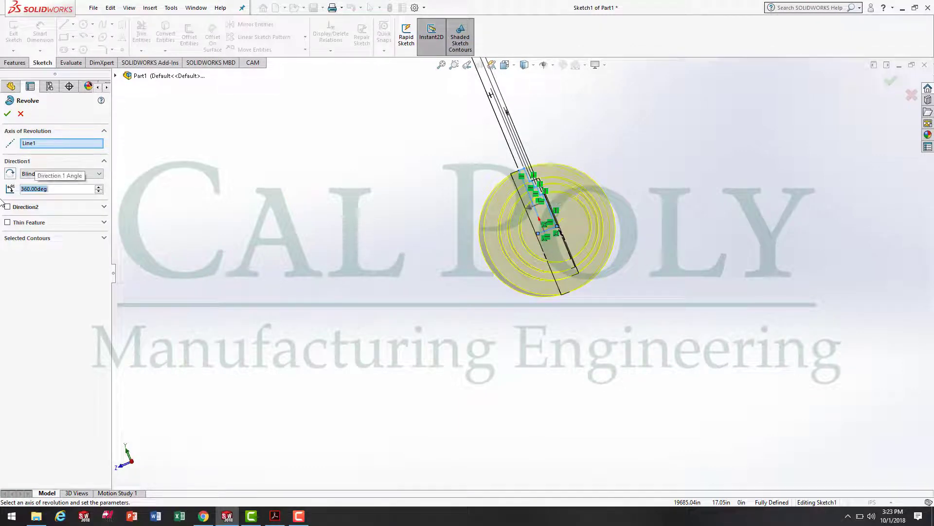
click(7, 114)
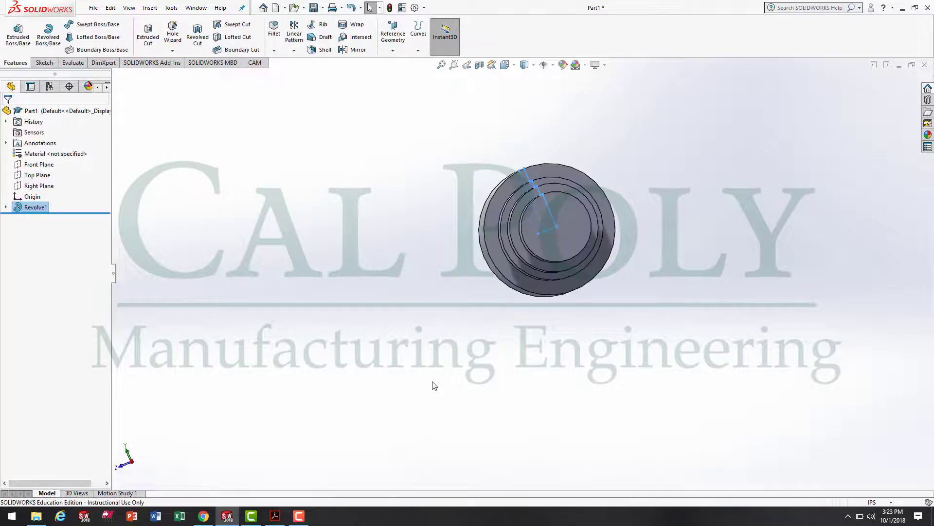
middle_drag(461, 359, 507, 351)
click(507, 354)
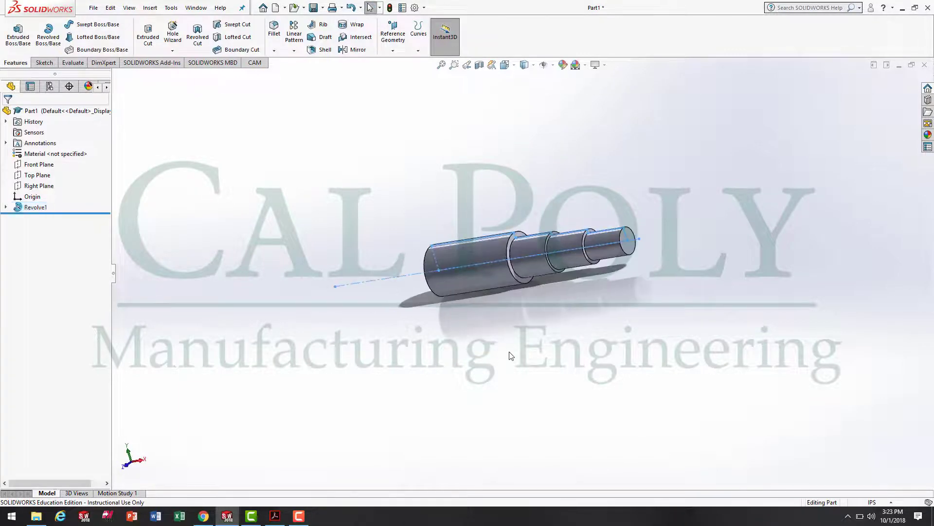
middle_drag(501, 188, 644, 365)
scroll(644, 364, up, 5)
scroll(642, 363, up, 5)
middle_drag(473, 316, 502, 332)
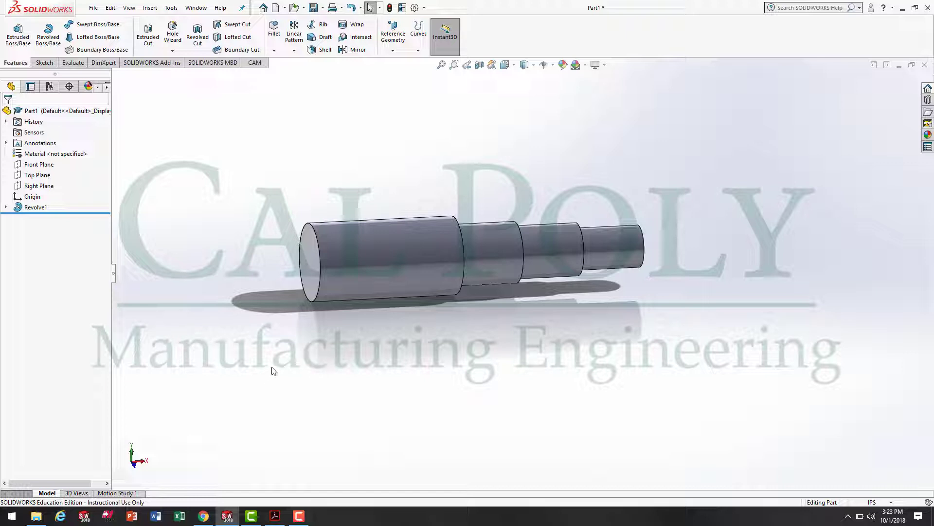
Save the part to the Desktop as 'IME 144 Lathe Project #1' followed by the student's surname
click(93, 8)
click(116, 127)
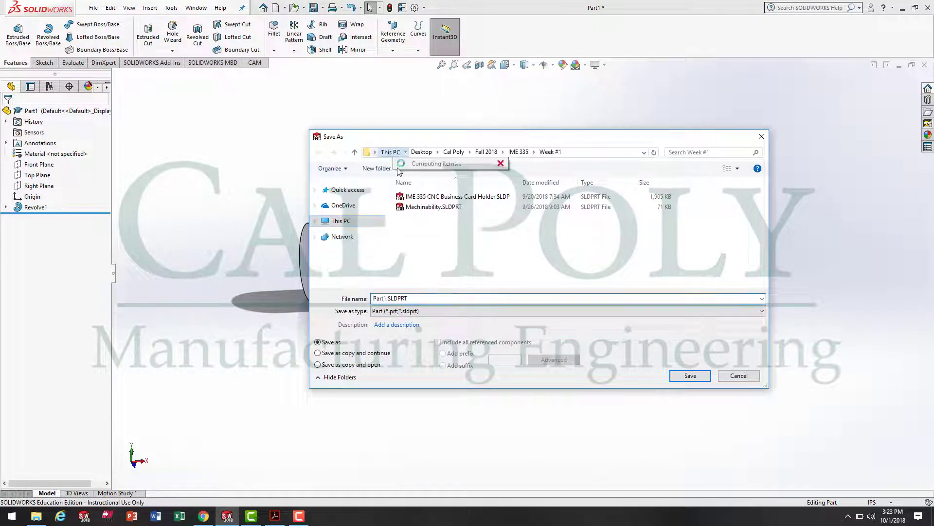
click(406, 152)
click(385, 168)
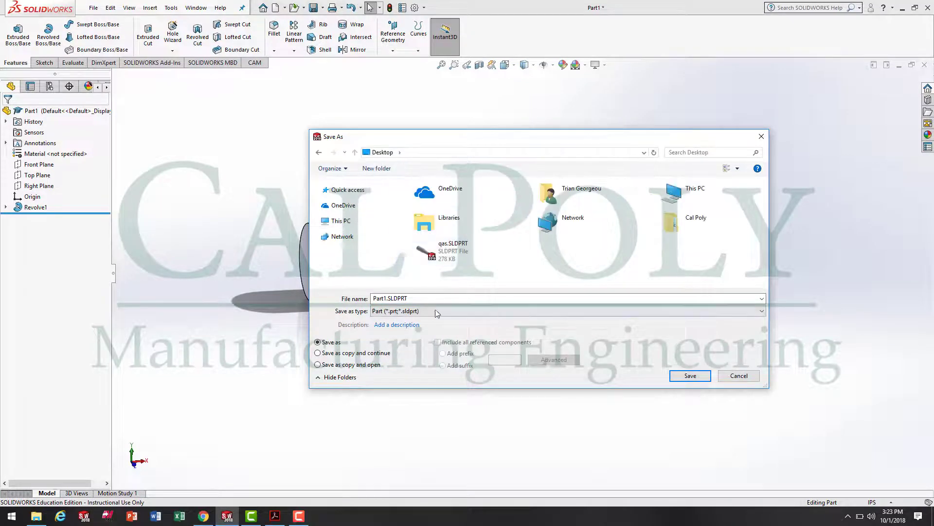
click(419, 299)
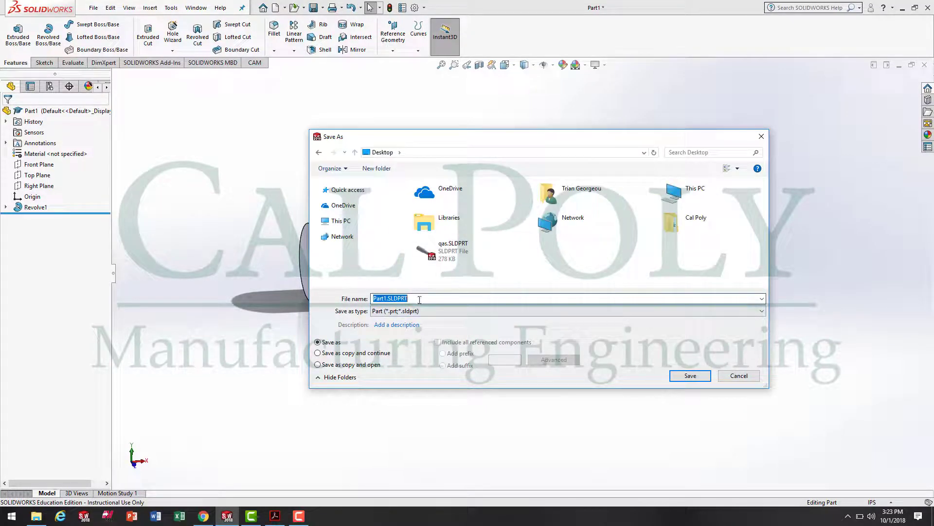
text(IME 144 Lathe Project #1 Georgeou)
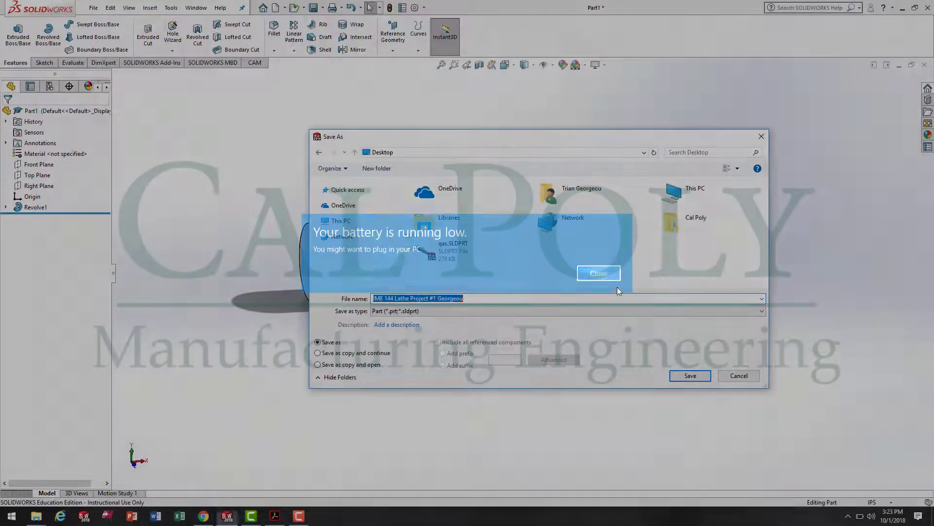
click(613, 278)
Complete saving the part file under its new name
click(689, 376)
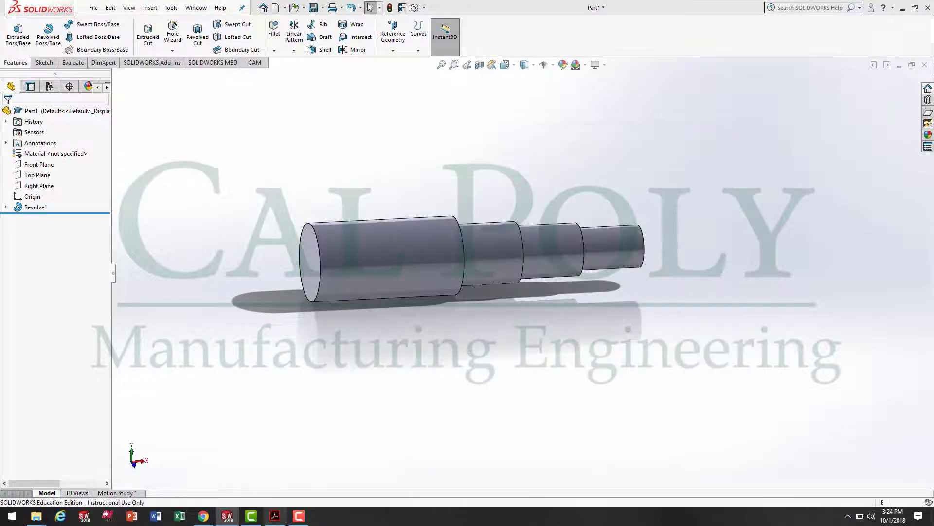
click(299, 516)
click(913, 443)
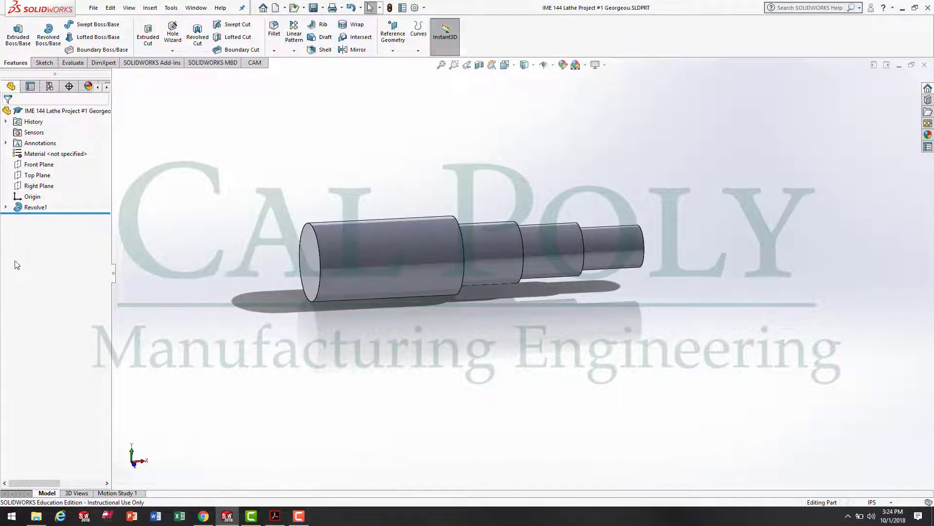
Rename the Revolve1 feature to 'Revolve Body' via Feature Properties
right_click(36, 209)
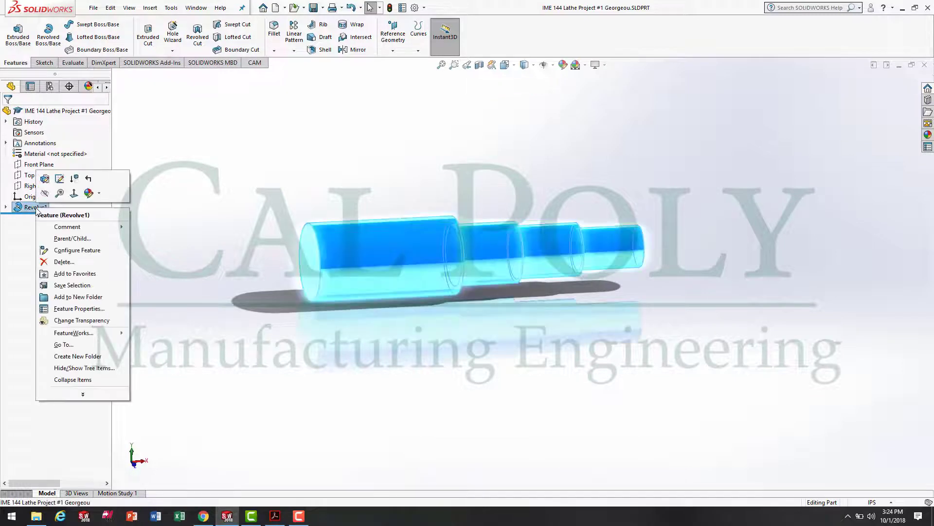
click(89, 314)
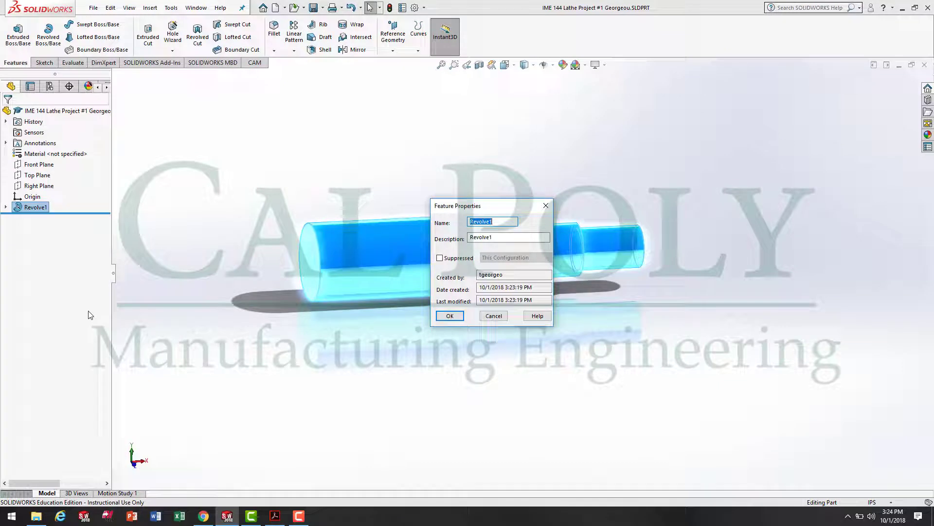
text(R)
click(449, 315)
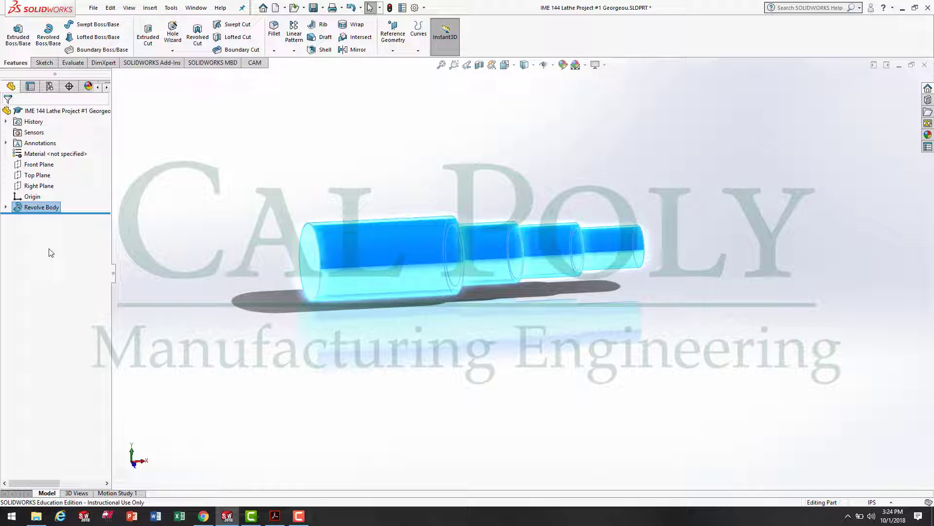
click(223, 224)
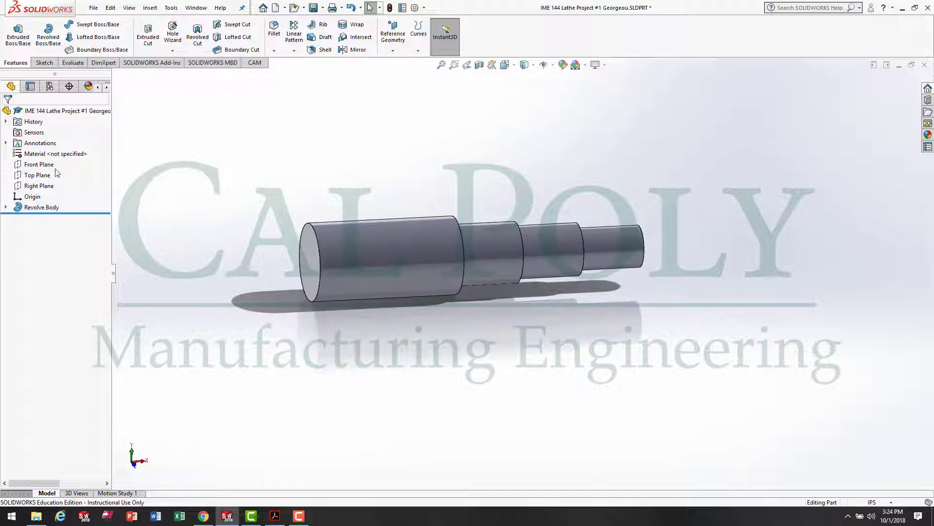
middle_drag(573, 412, 643, 254)
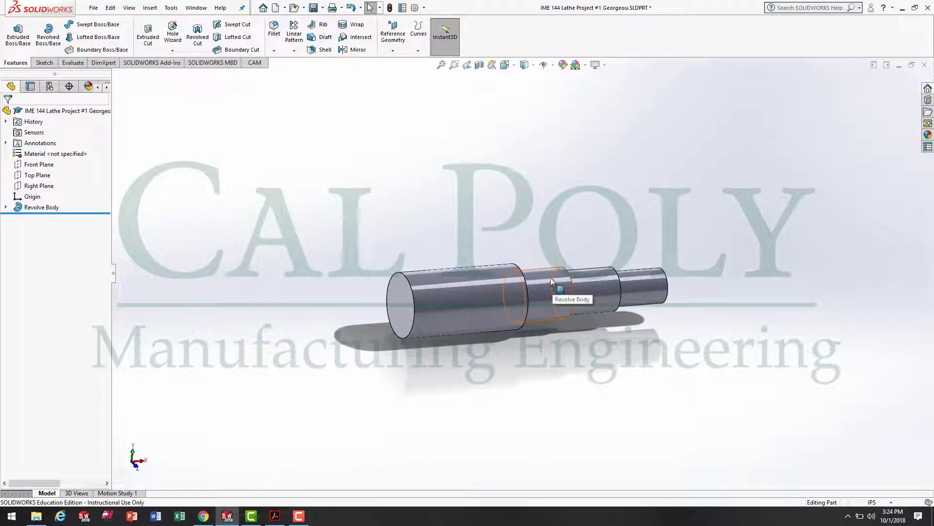
right_click(45, 208)
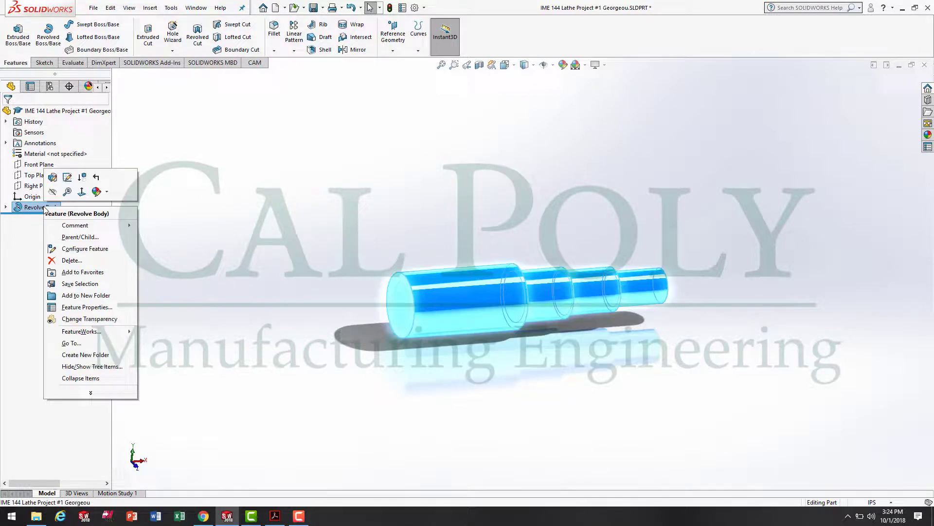
click(68, 178)
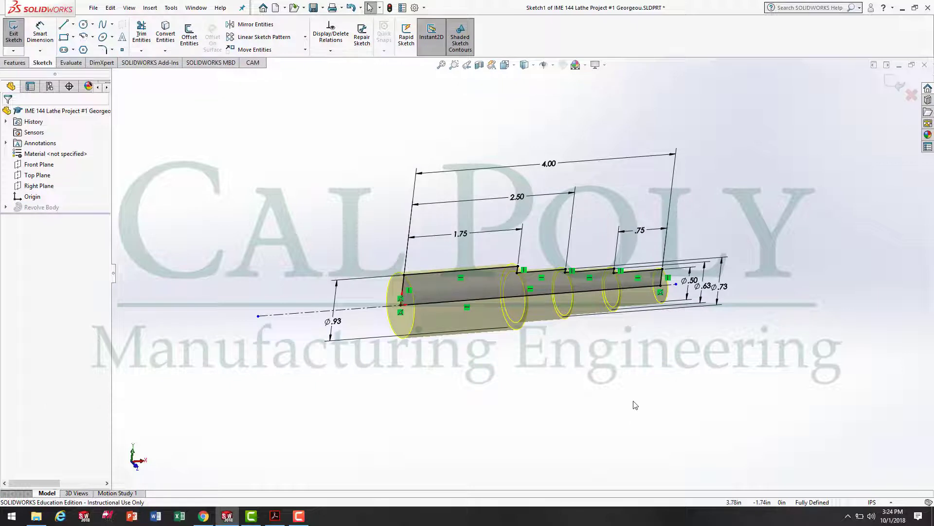
key(space)
click(725, 462)
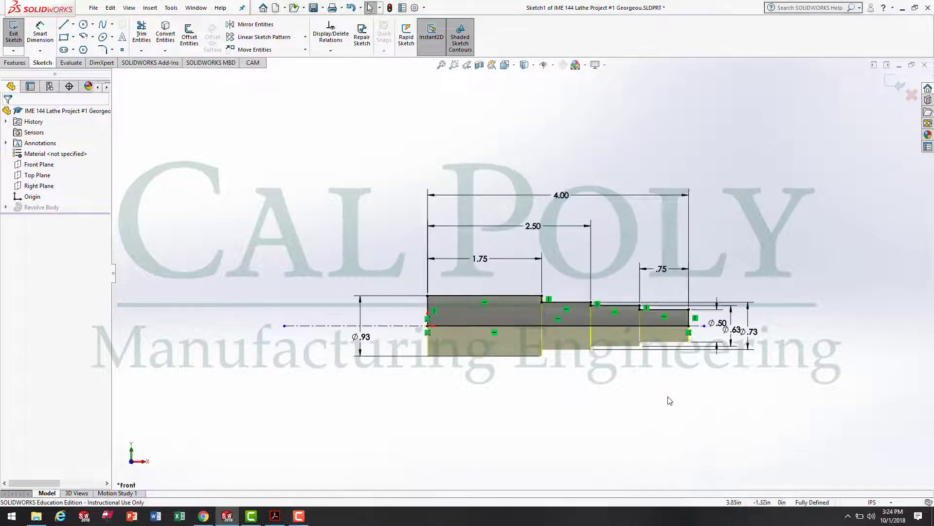
key(f)
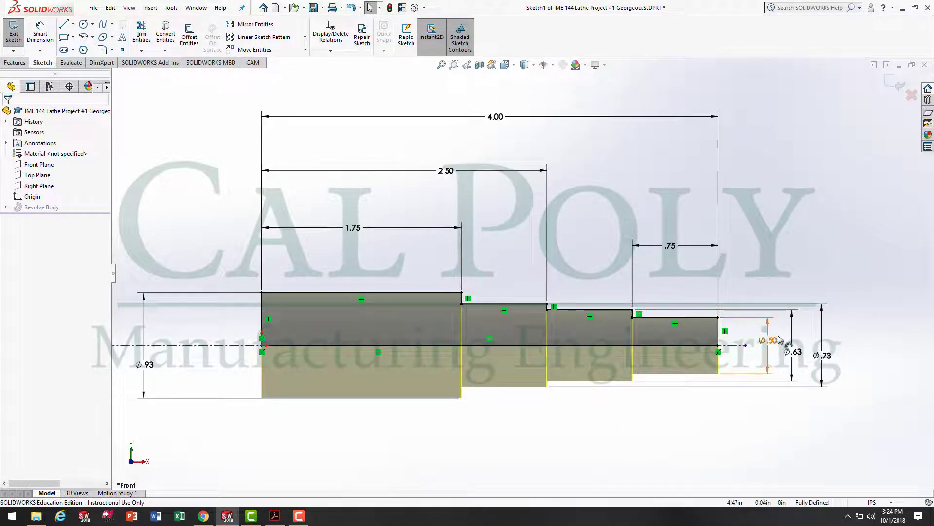
double_click(671, 246)
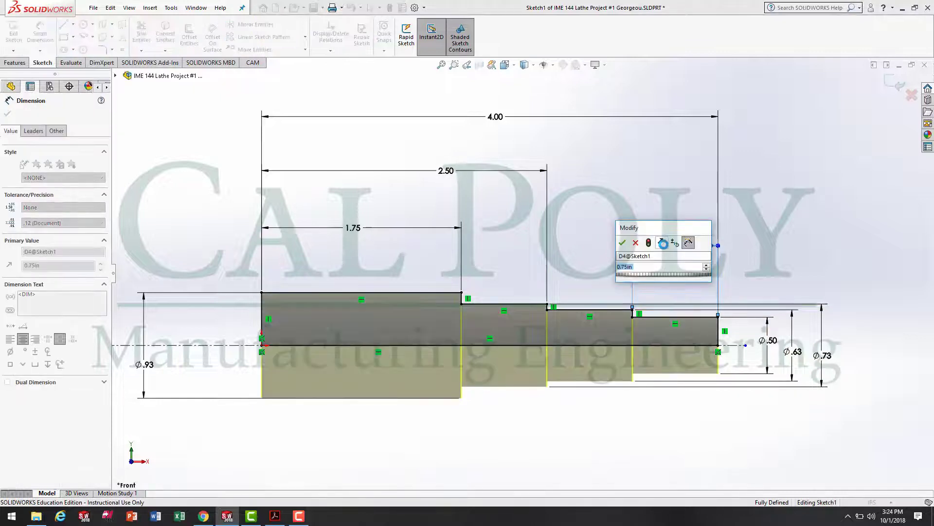
text(.875)
key(Return)
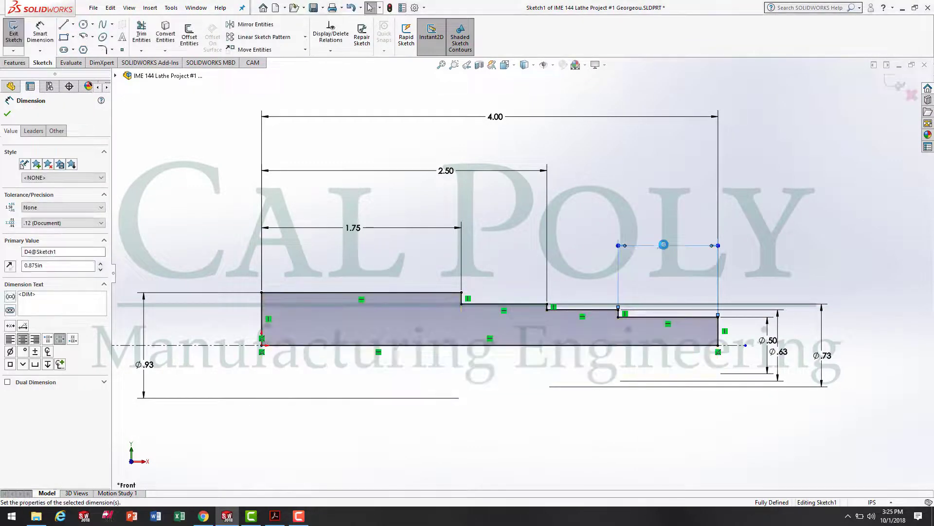
double_click(663, 244)
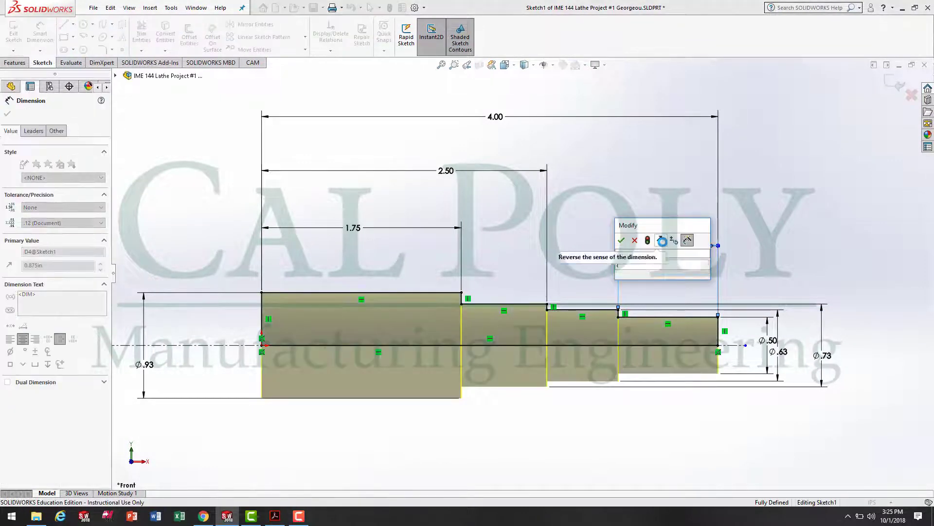
text(.75)
key(Return)
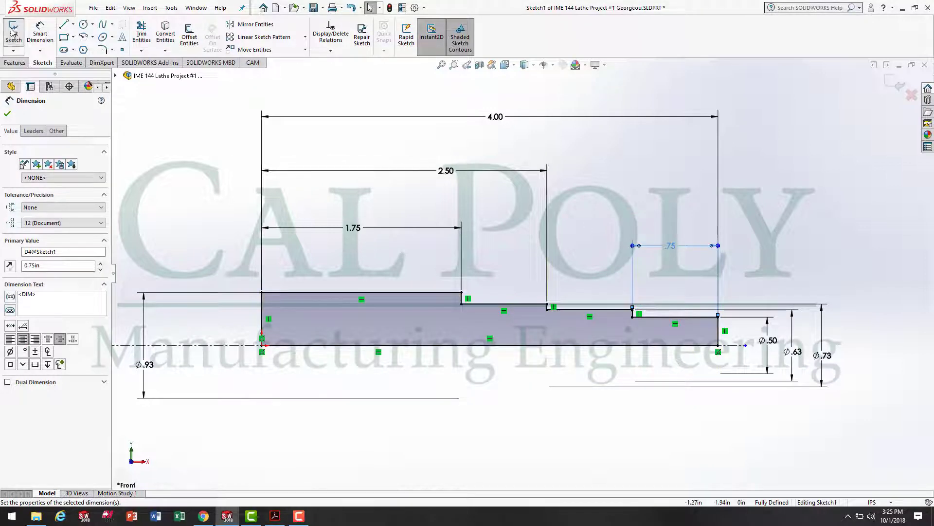
click(12, 35)
scroll(523, 341, up, 3)
mouse_move(545, 356)
middle_down()
mouse_move(577, 371)
mouse_move(553, 388)
middle_up()
scroll(530, 324, down, 3)
middle_drag(530, 324, 517, 366)
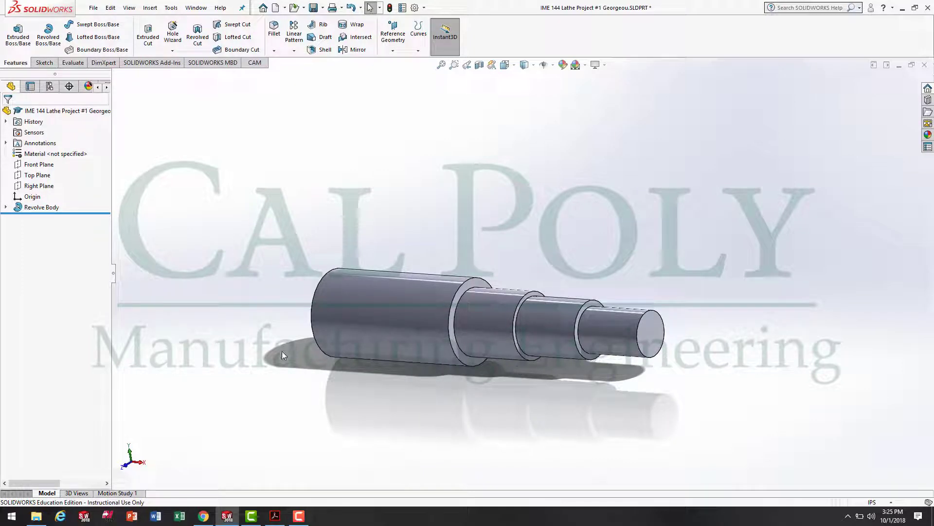
Edit Revolve Body and accept it unchanged at 360°, then zoom the shaft view
right_click(46, 208)
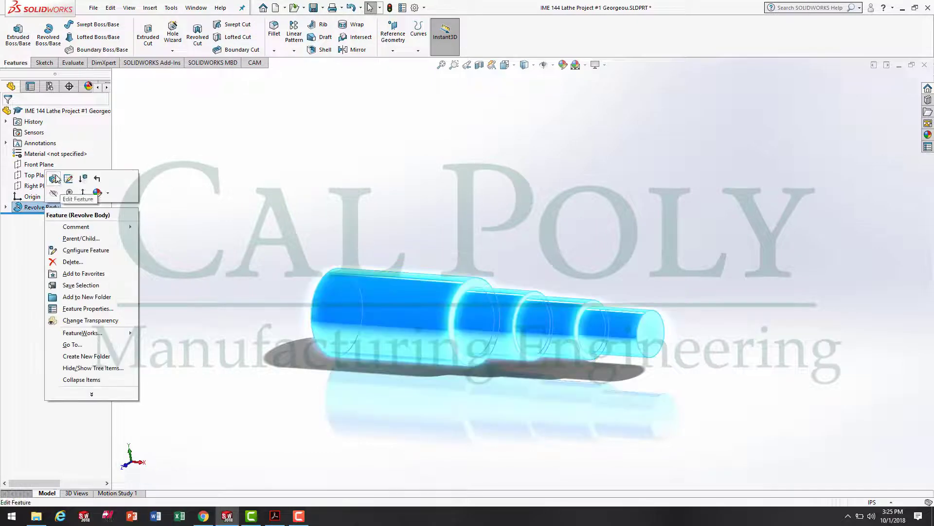
click(54, 179)
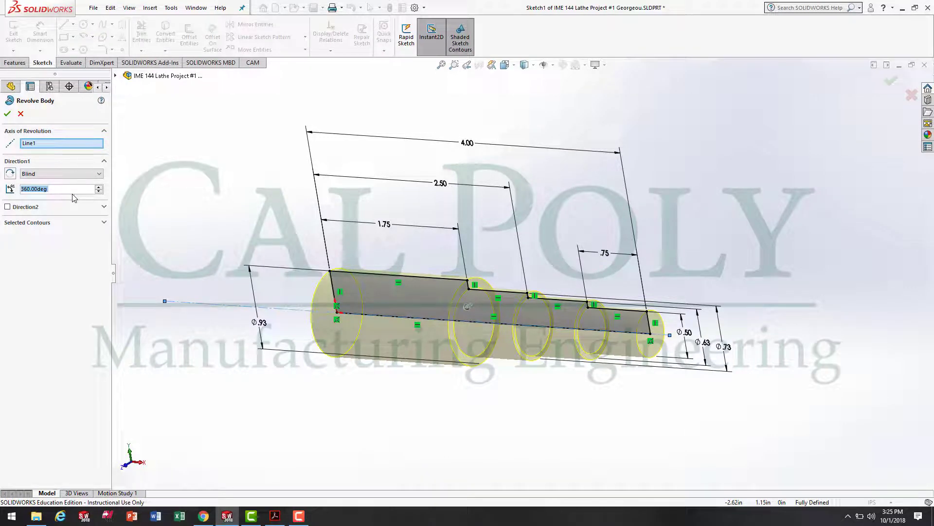
click(8, 115)
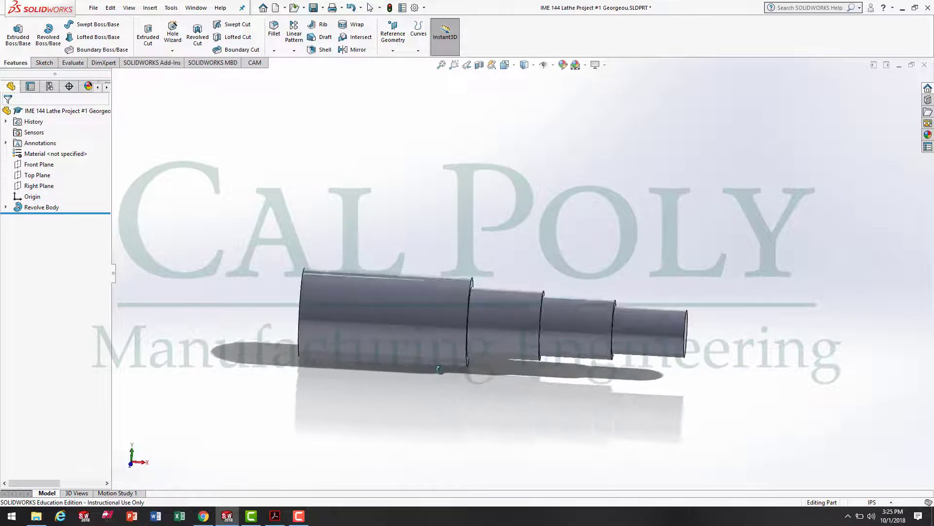
scroll(457, 359, down, 5)
scroll(521, 378, up, 4)
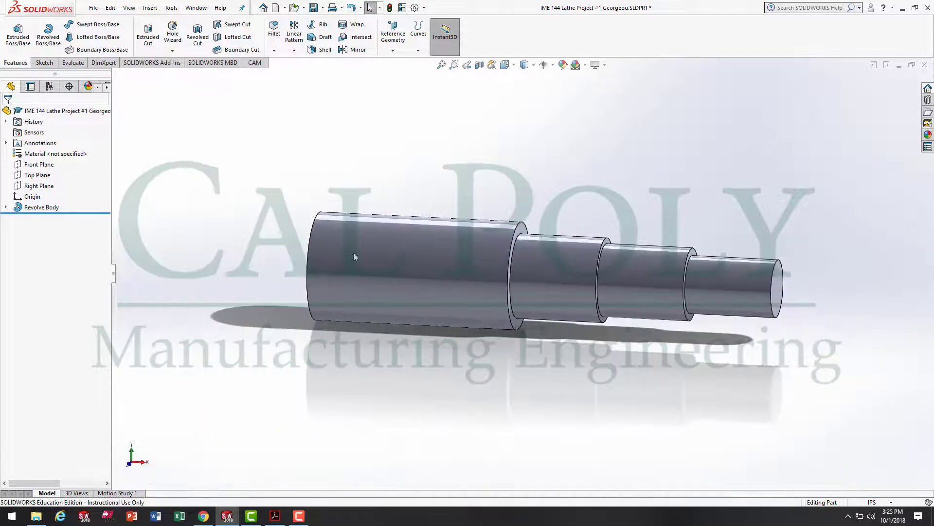
scroll(541, 356, up, 3)
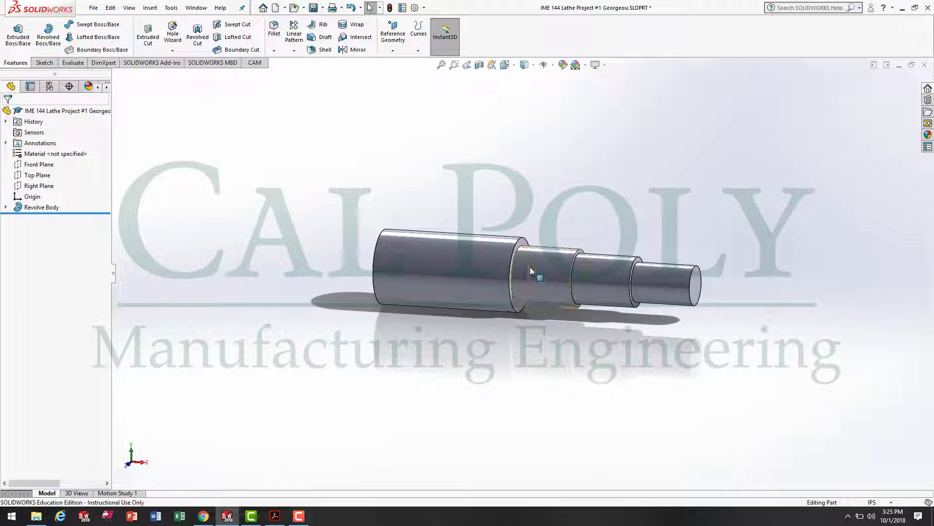
Bring up the lathe drawing PDF and highlight its 2 X .05 X 45.0° chamfer callout
click(276, 516)
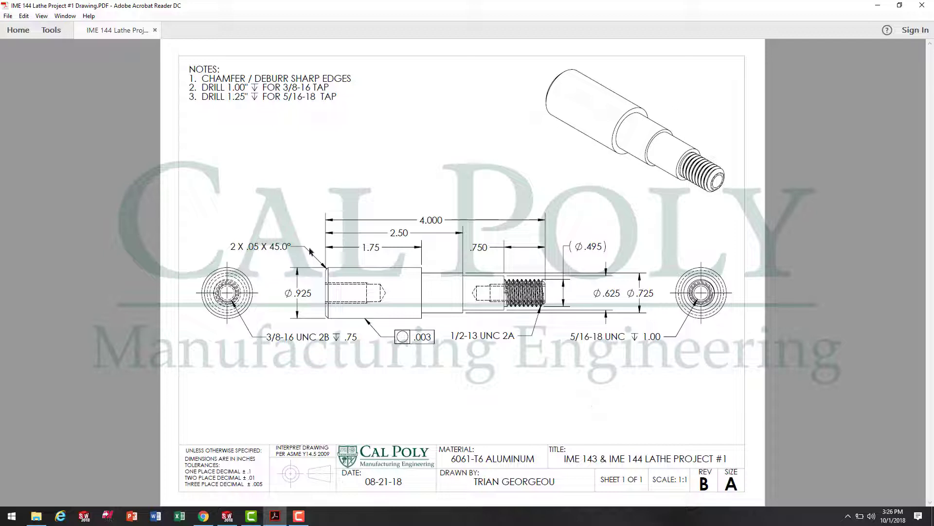
drag(234, 248, 288, 249)
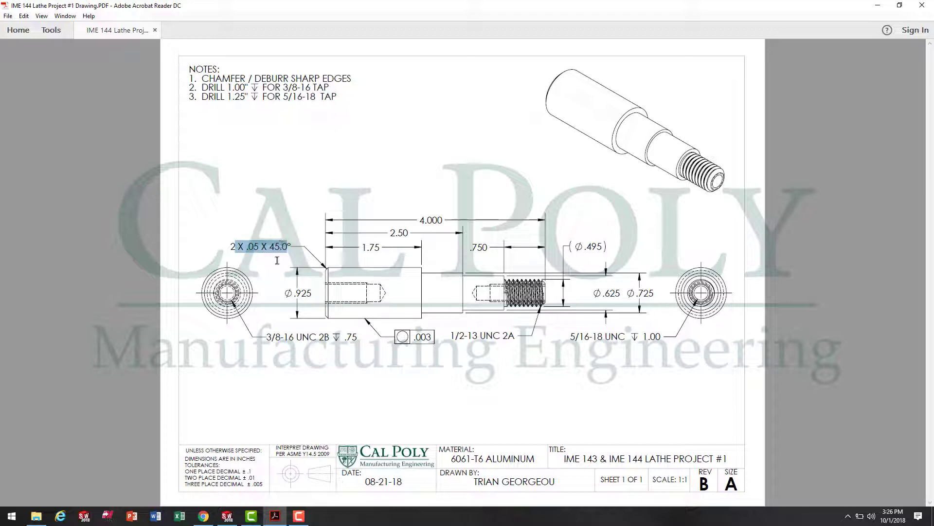
Back in SOLIDWORKS, start a Chamfer feature with a 0.05 in distance at 45°
click(228, 519)
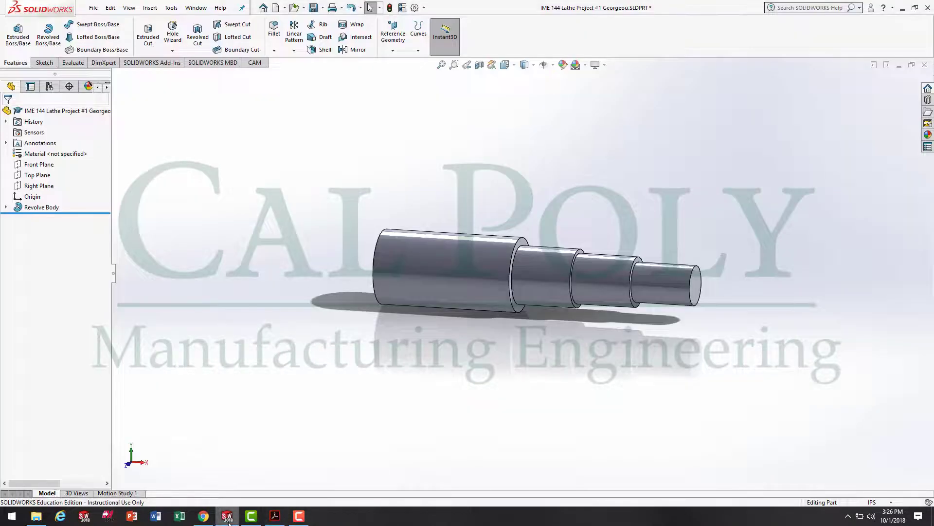
click(275, 52)
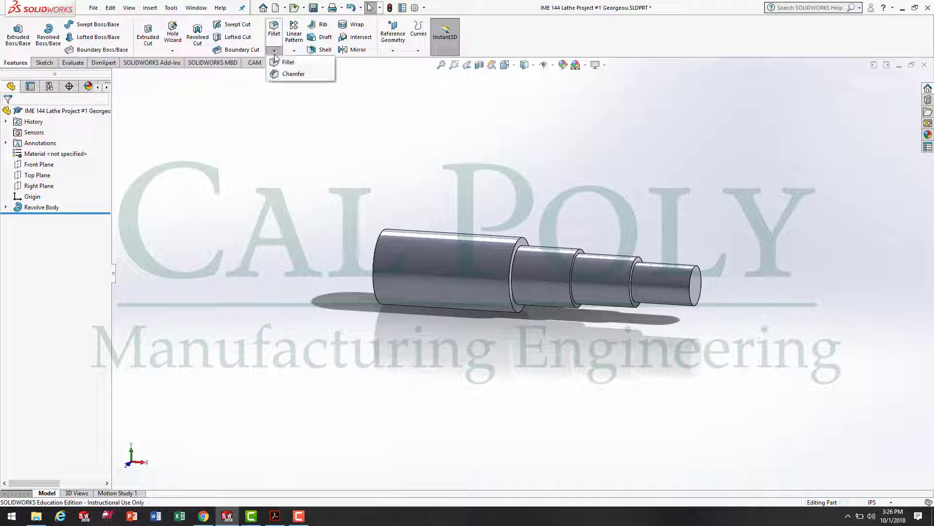
click(294, 75)
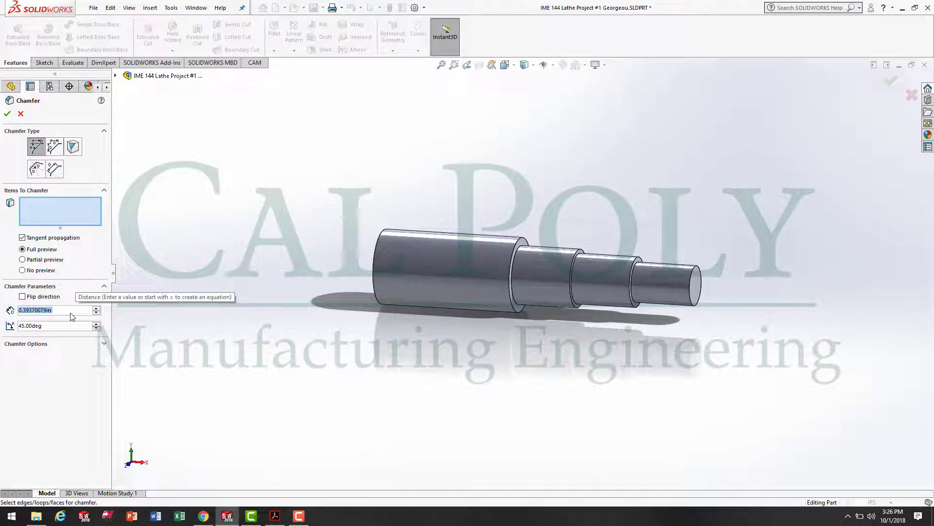
text(.05)
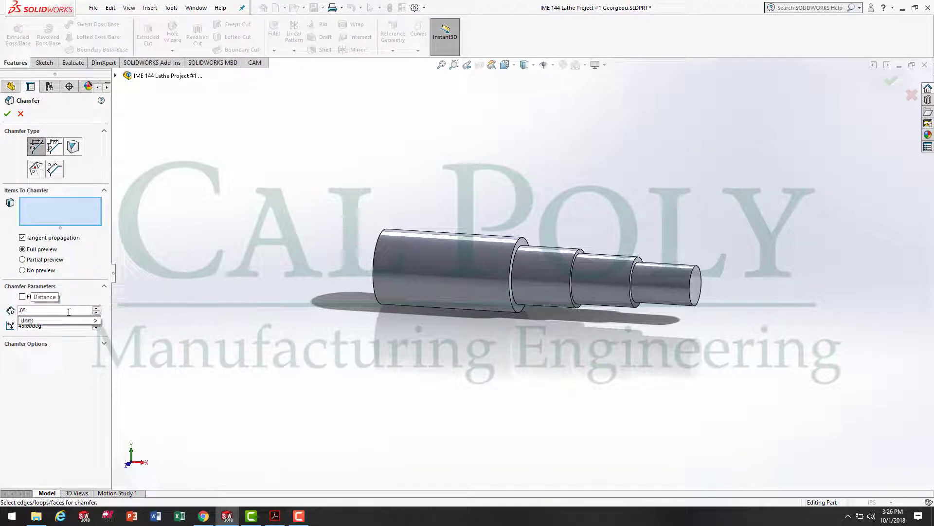
click(65, 328)
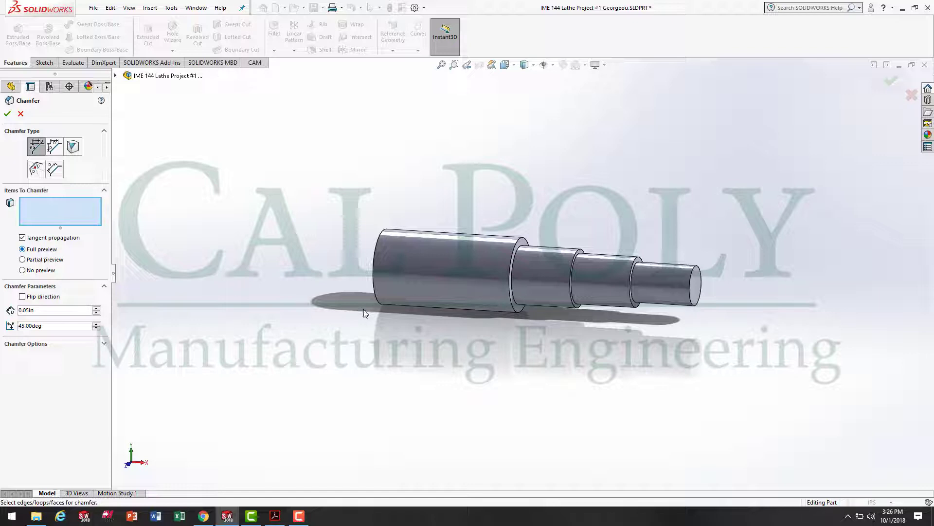
Select the shaft's large-end and small-end edges and apply the chamfer
middle_drag(360, 308, 395, 329)
scroll(440, 239, down, 4)
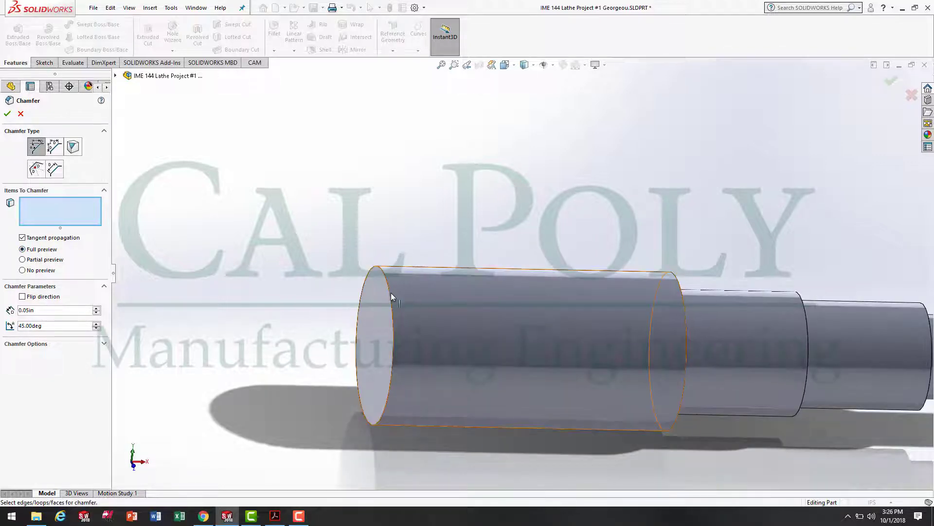
click(389, 294)
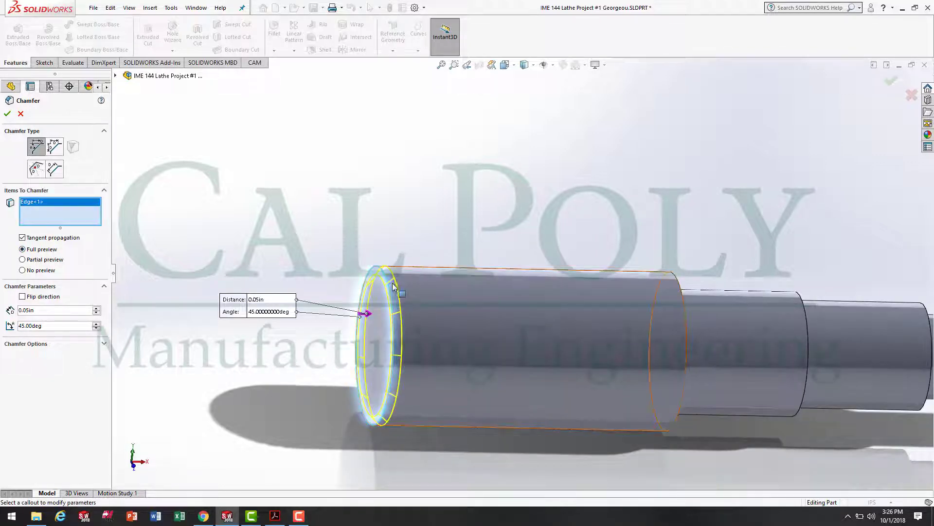
scroll(463, 381, up, 5)
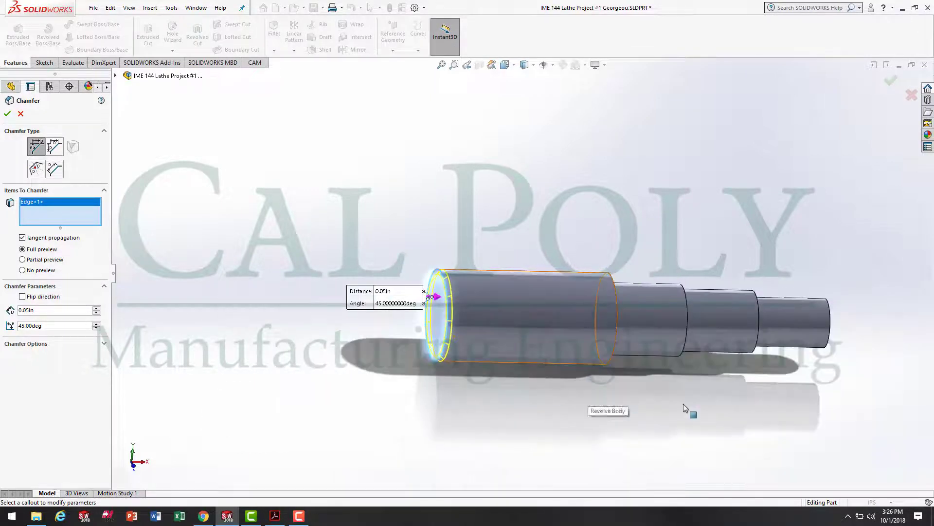
mouse_move(683, 404)
middle_down()
mouse_move(667, 411)
mouse_move(674, 430)
mouse_move(668, 401)
mouse_move(678, 417)
mouse_move(700, 403)
middle_up()
scroll(784, 292, down, 5)
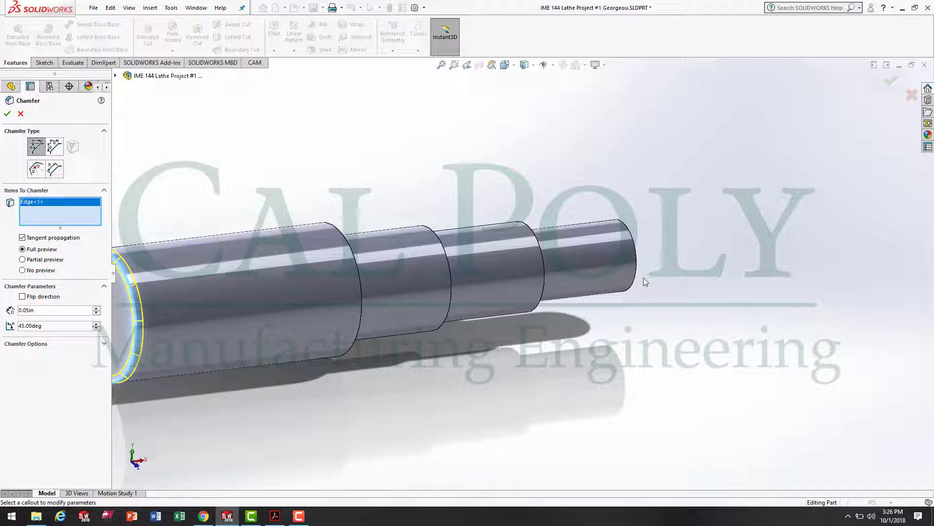
scroll(536, 258, up, 3)
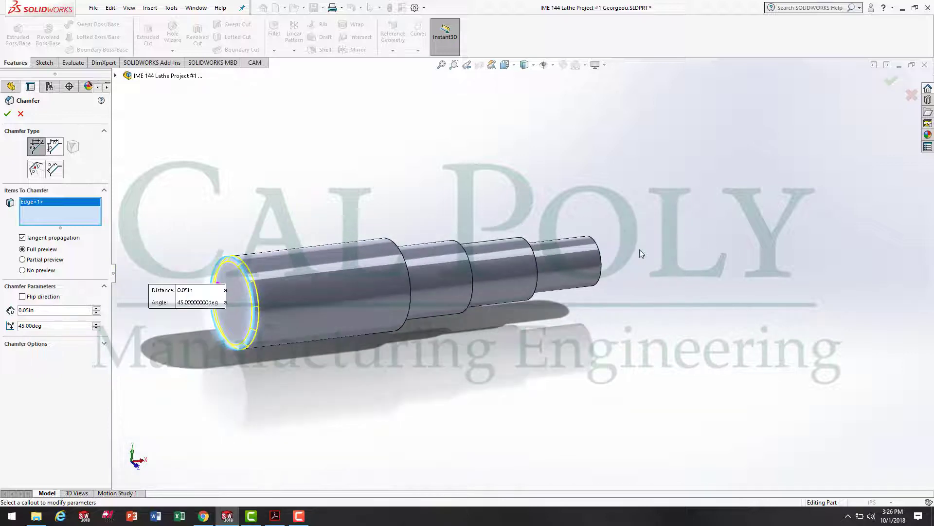
click(597, 242)
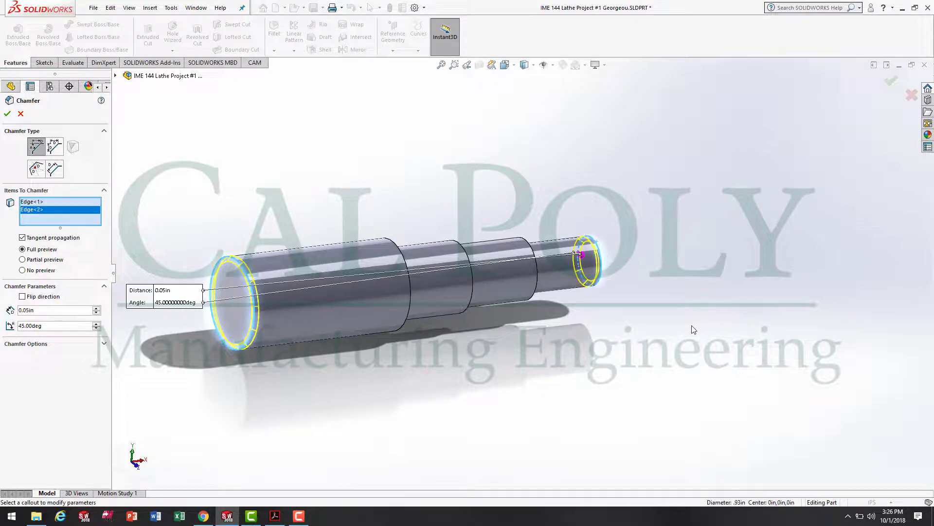
middle_drag(693, 328, 659, 344)
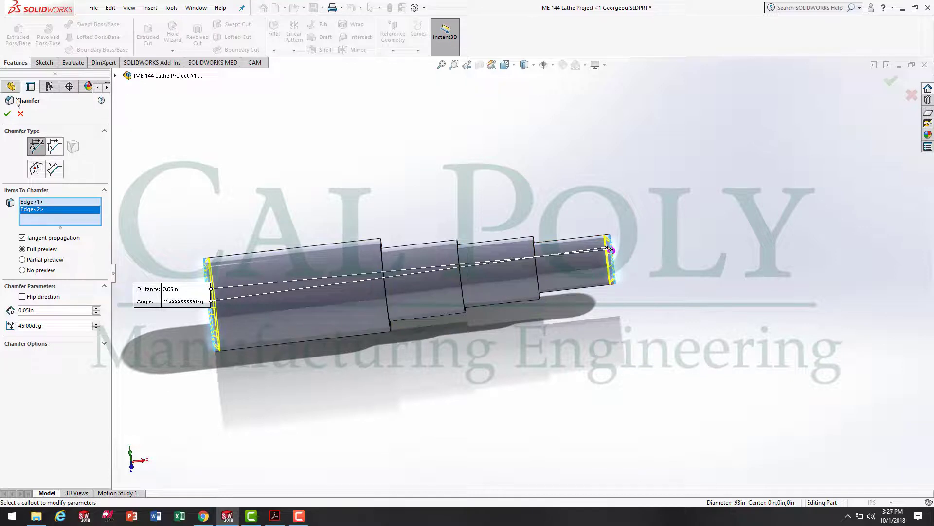
click(8, 113)
middle_drag(403, 396, 413, 376)
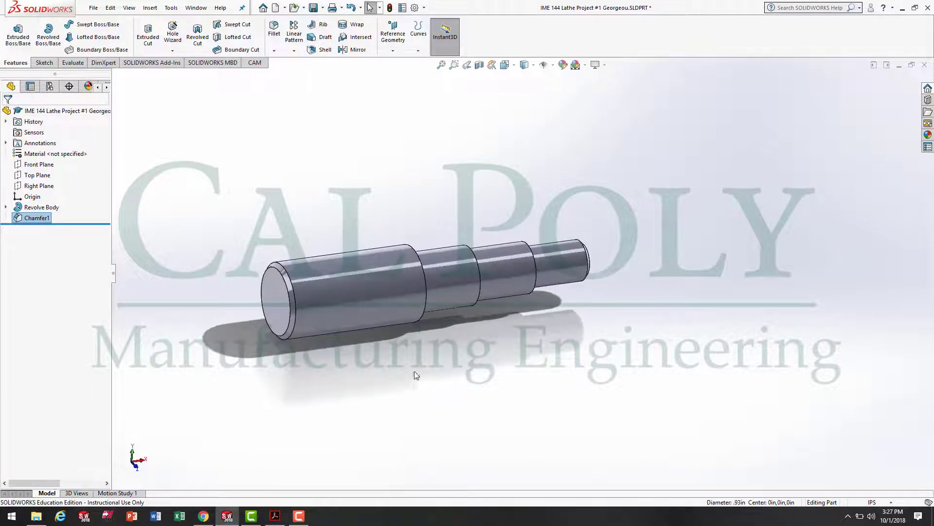
Rename Chamfer1 to 'Front & Back Chamfers' via Feature Properties
right_click(37, 217)
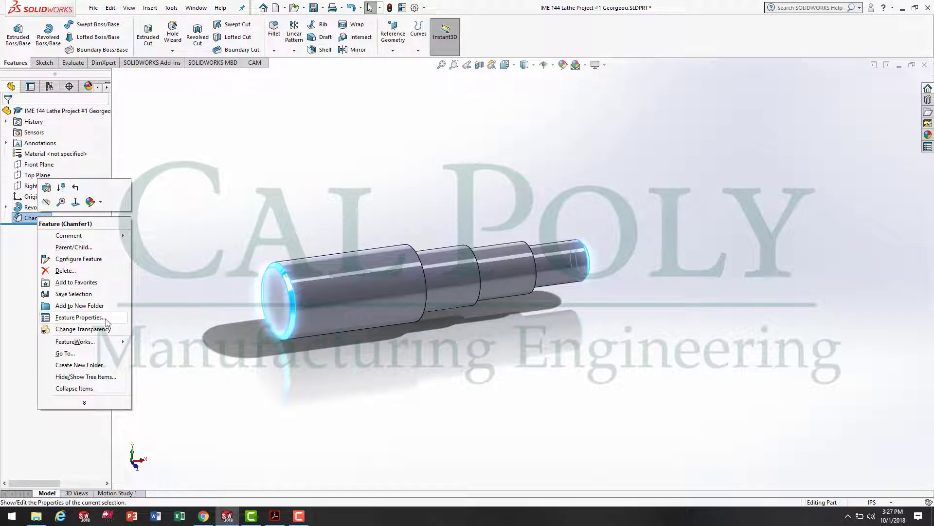
click(80, 317)
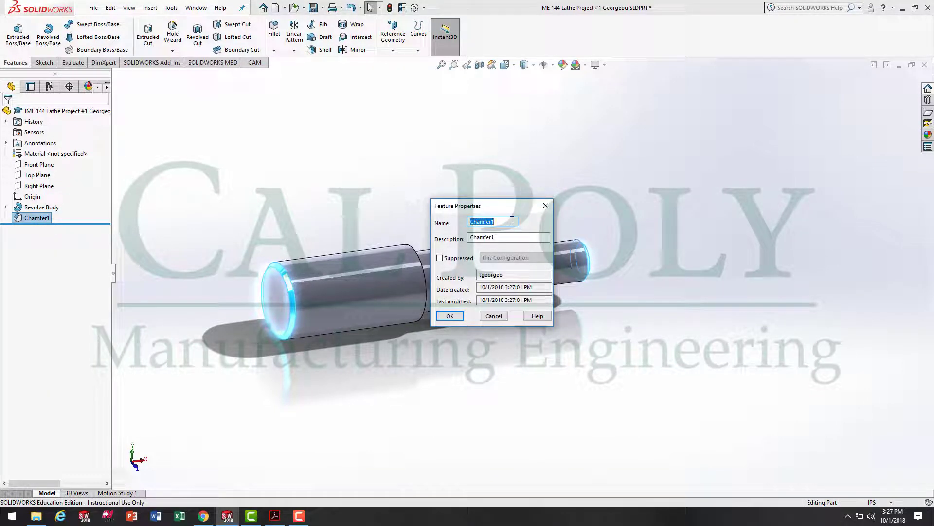
text(Fr)
text(ont & Back Chamfers)
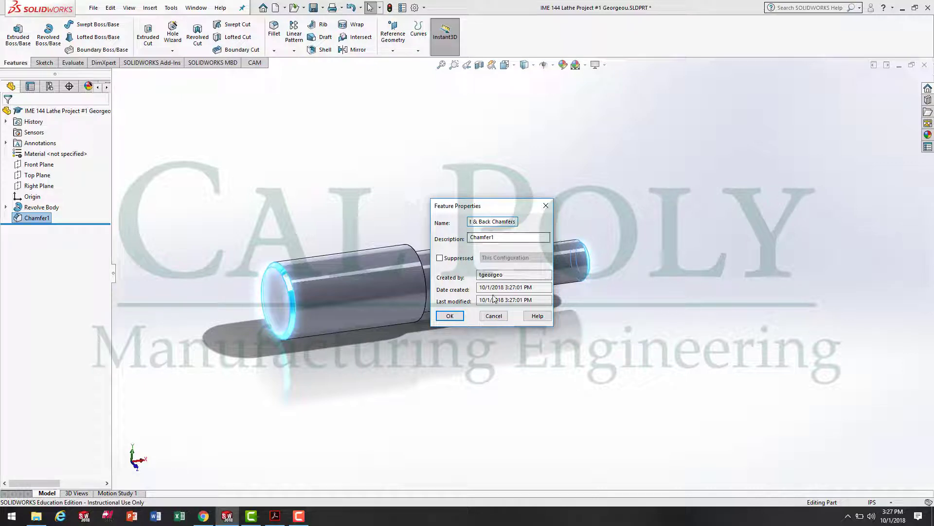
click(450, 316)
click(474, 416)
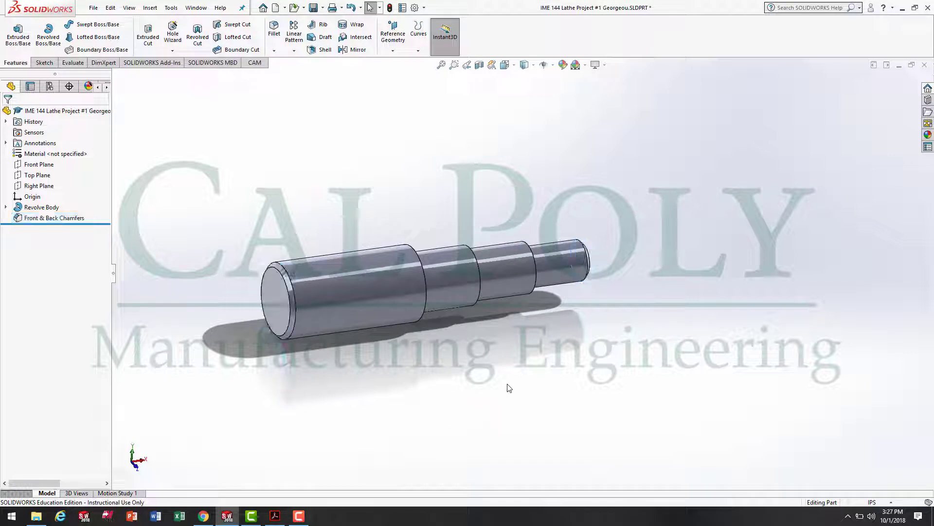
Save the part and fit the whole shaft in the view
middle_drag(578, 360, 582, 388)
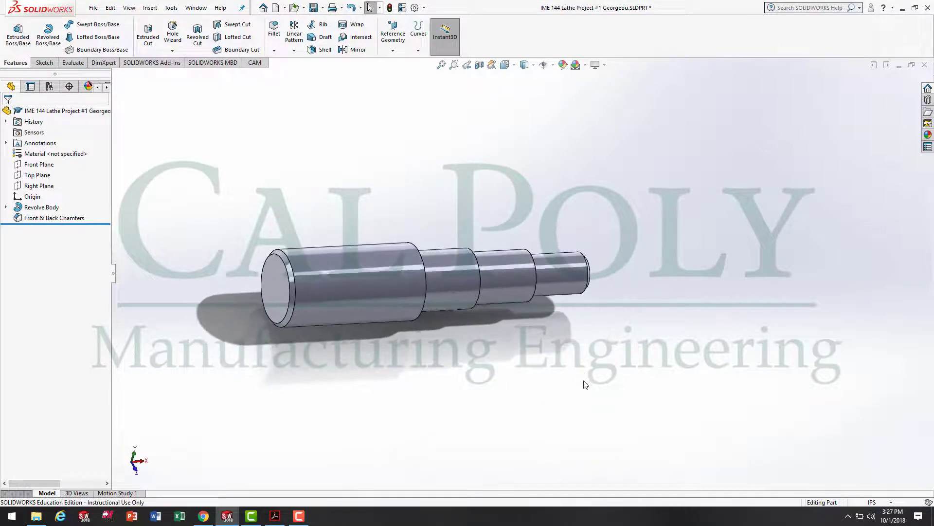
click(313, 7)
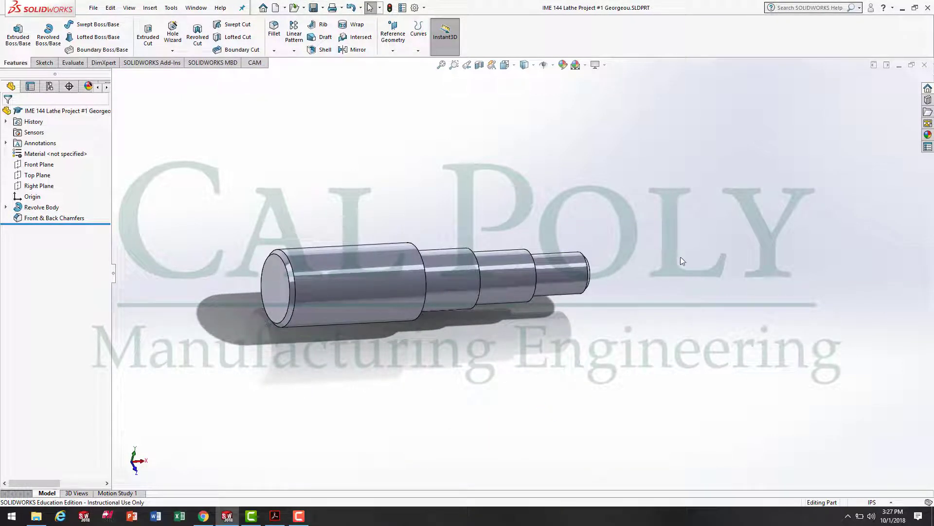
middle_drag(672, 263, 631, 375)
key(Escape)
key(f)
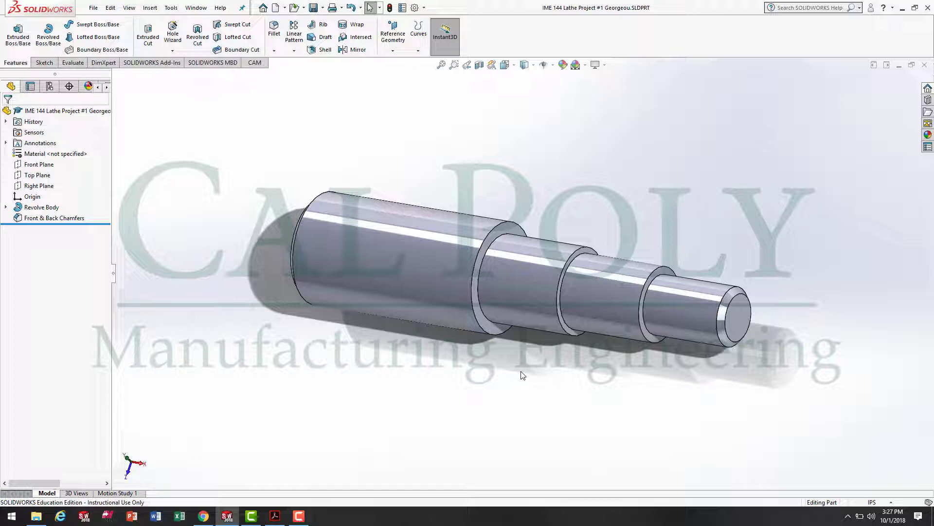
click(275, 516)
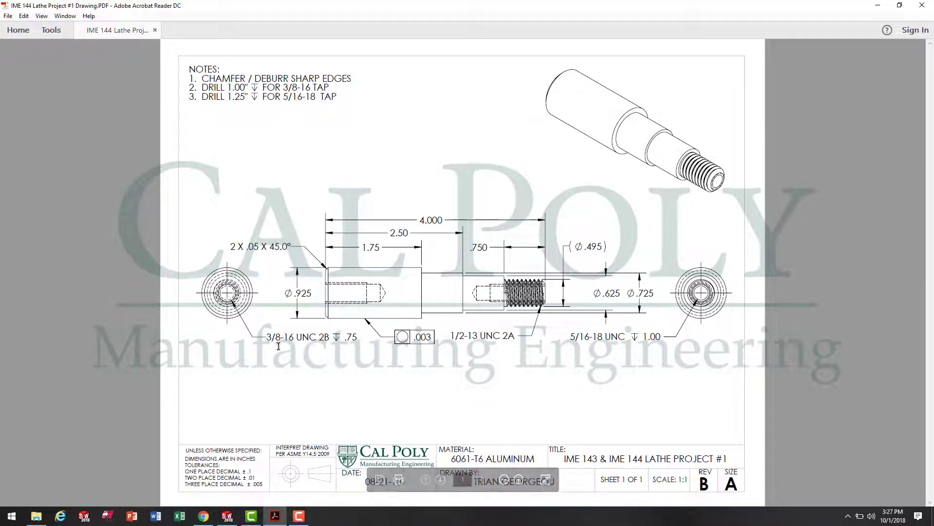
drag(267, 338, 331, 337)
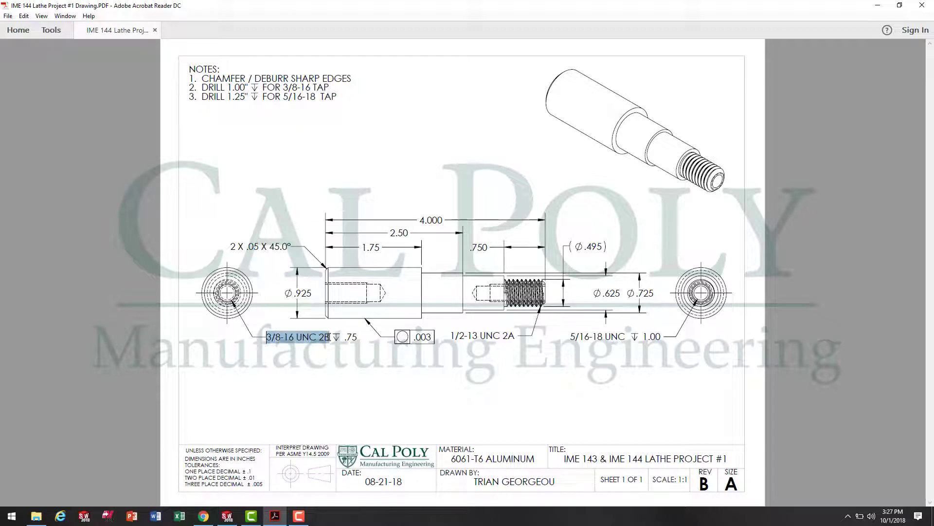
click(356, 337)
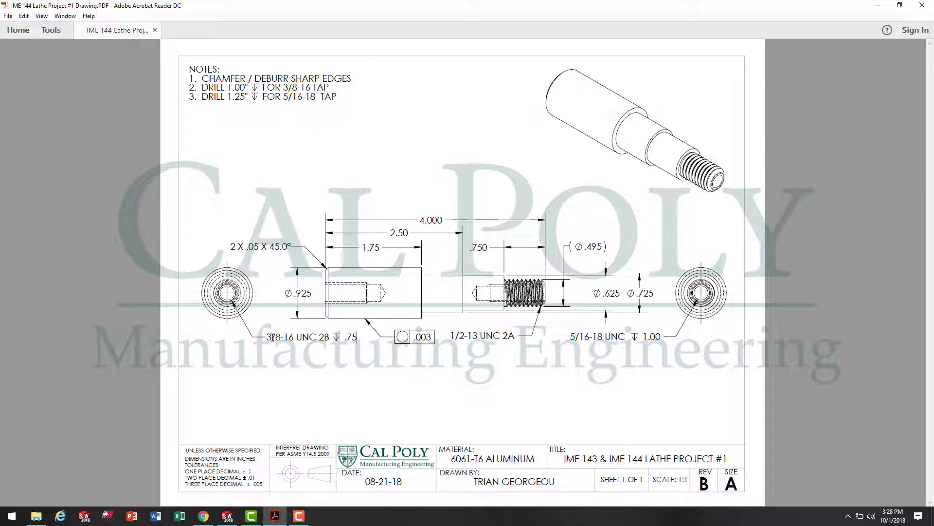
drag(267, 336, 329, 336)
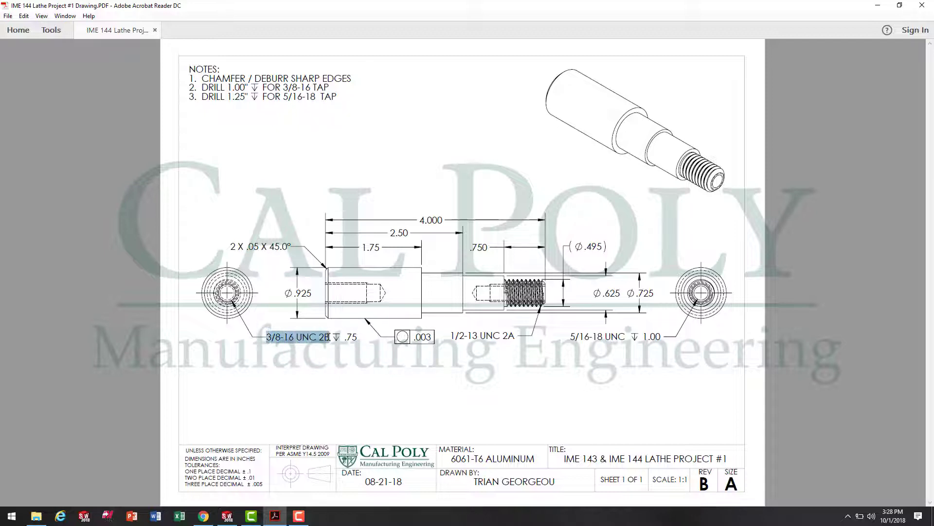
click(360, 337)
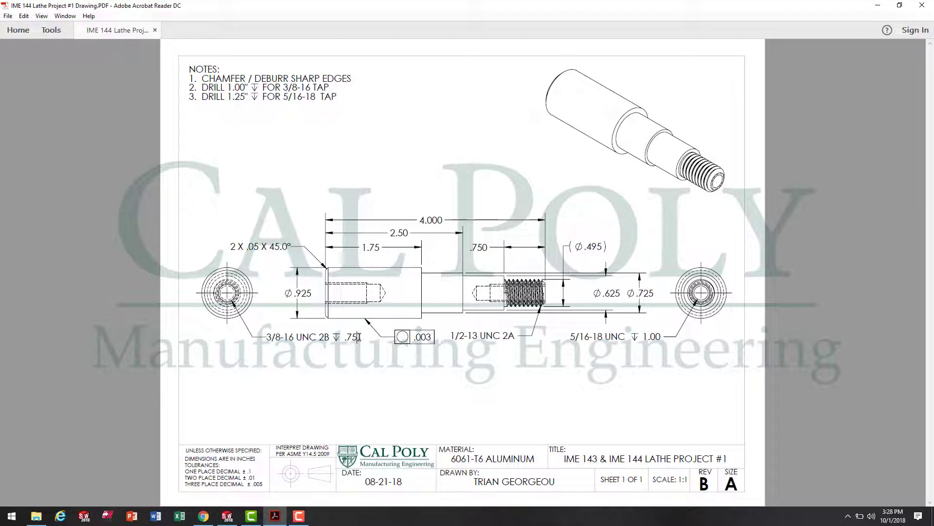
drag(359, 337, 342, 337)
click(358, 351)
mouse_move(227, 88)
mouse_down()
mouse_move(245, 79)
mouse_move(331, 79)
mouse_move(330, 89)
mouse_up()
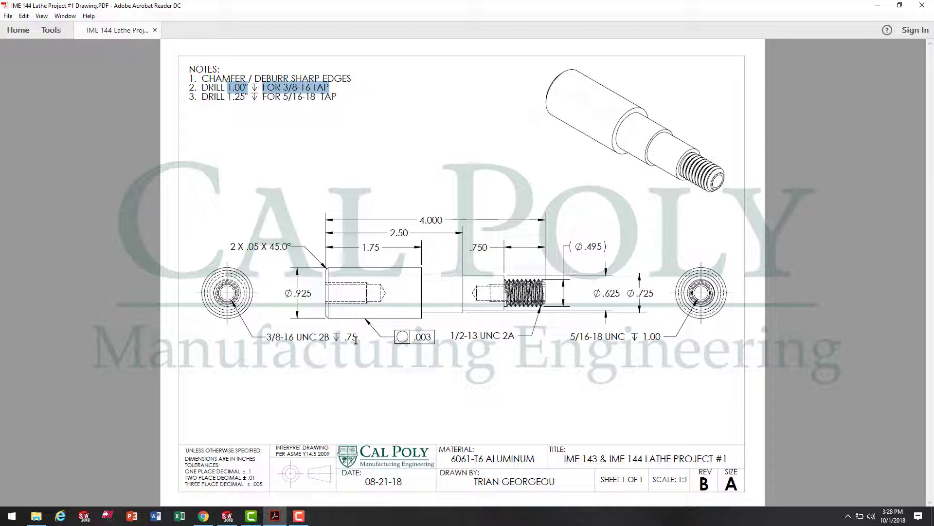
Start a Hole Wizard hole on the shaft's large end, trying the counterbore type with custom sizing
click(232, 517)
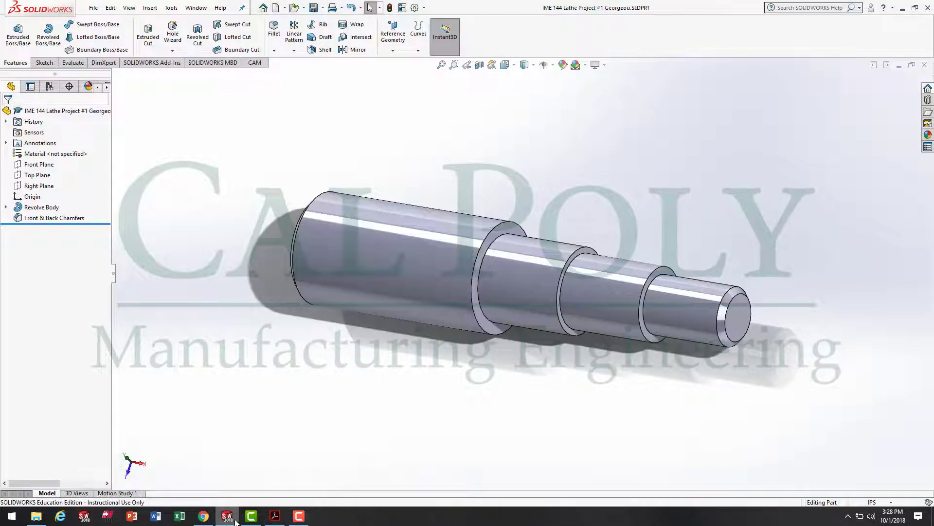
middle_drag(369, 417, 469, 374)
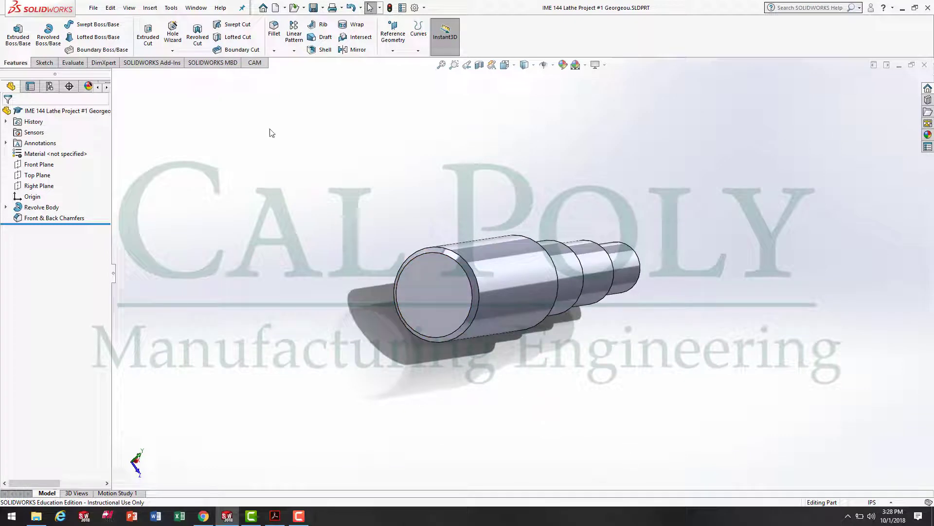
click(177, 28)
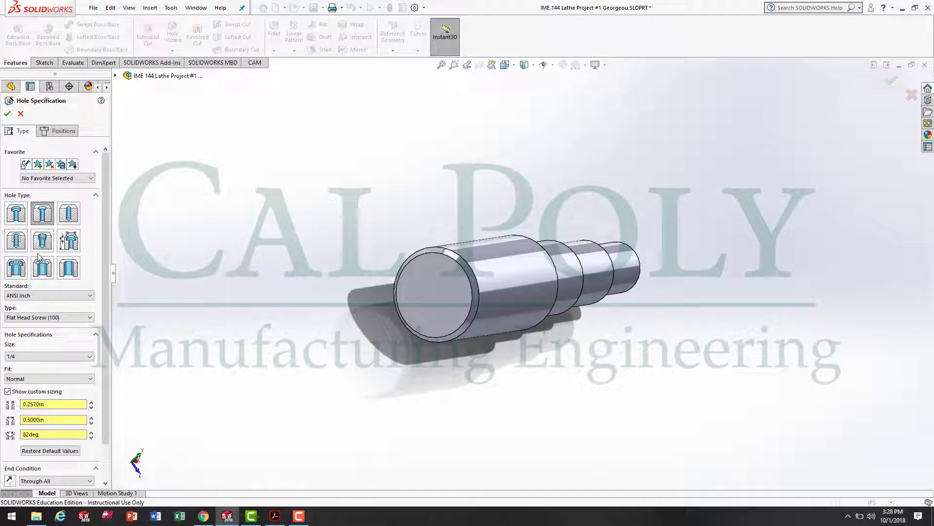
click(21, 212)
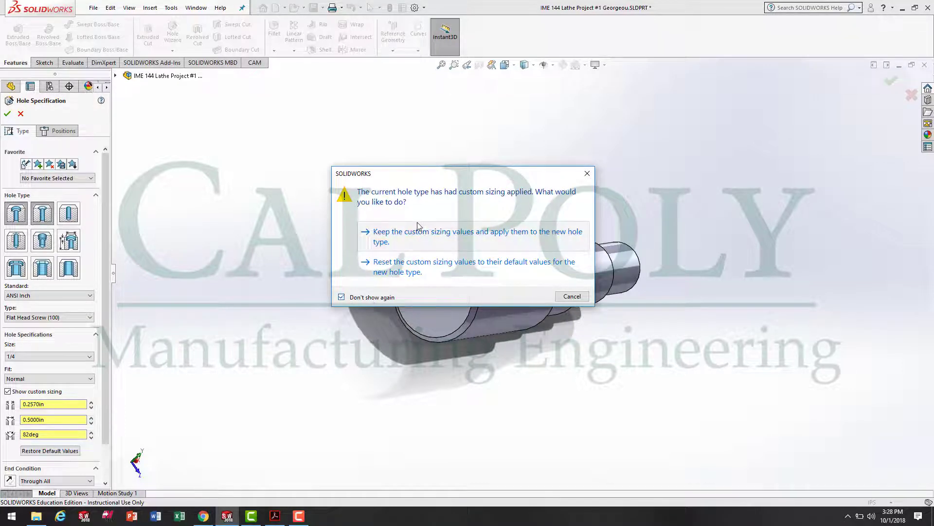
click(404, 236)
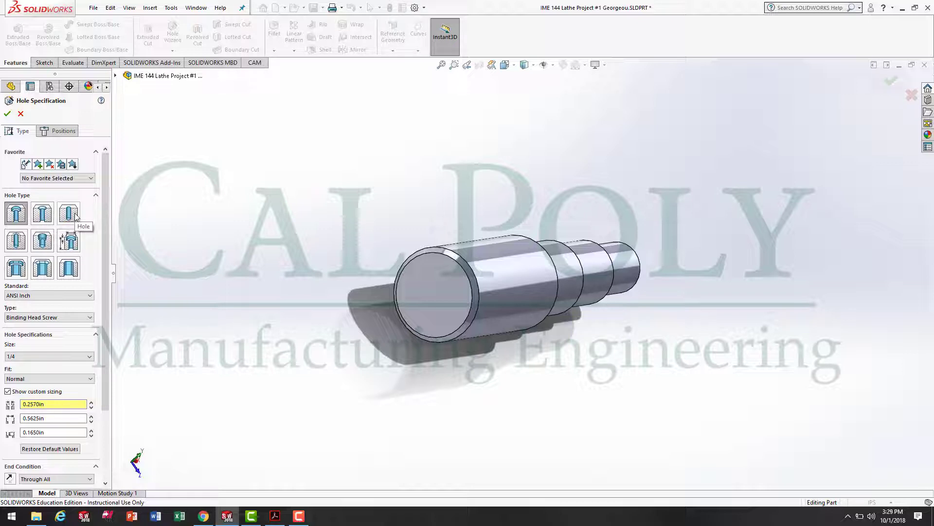
Specify a straight tapped hole of size 3/8-16 with a Blind end condition
click(16, 243)
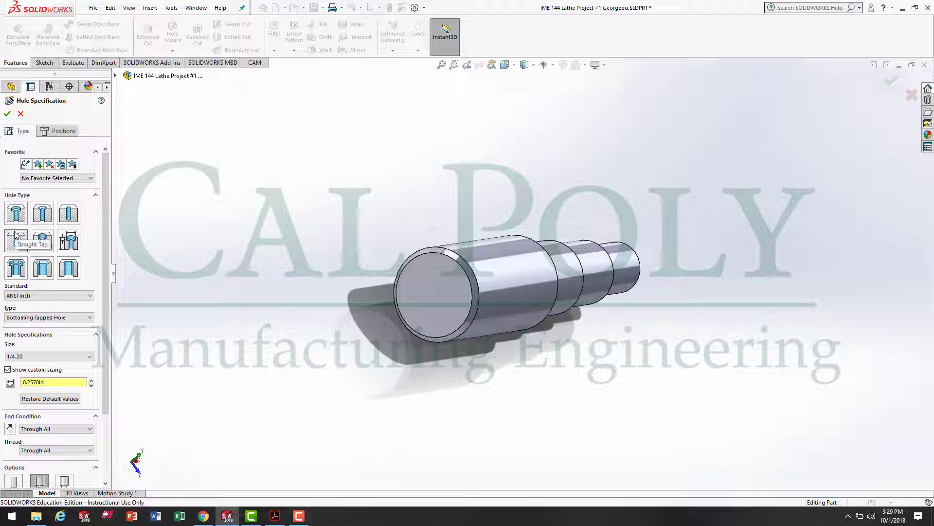
scroll(99, 214, down, 2)
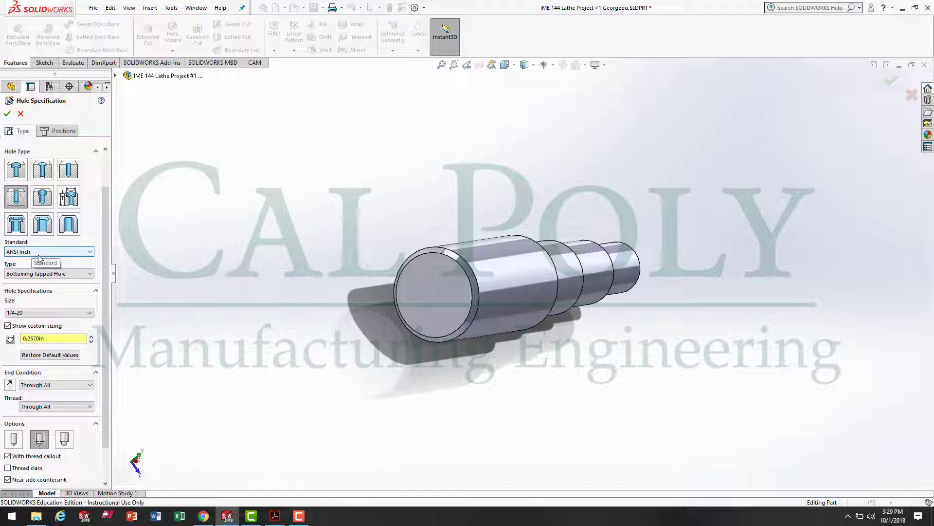
click(49, 312)
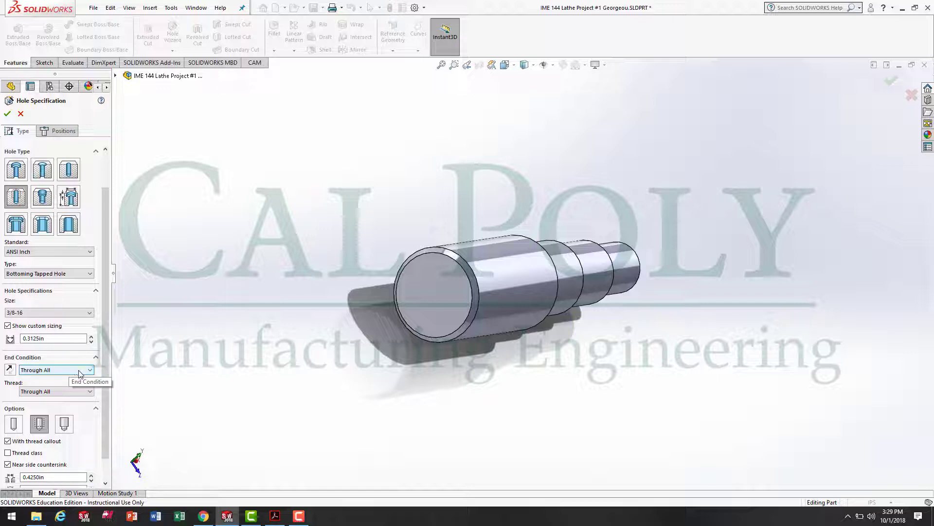
click(80, 371)
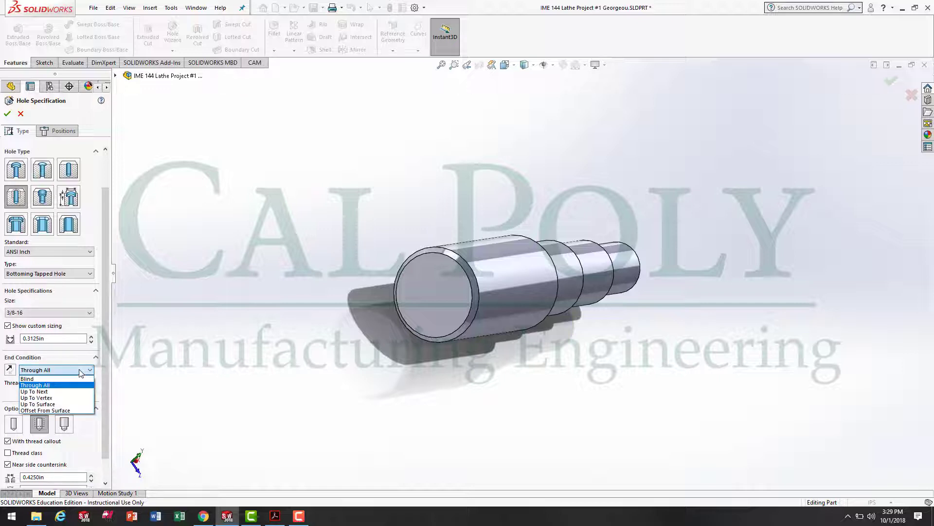
click(52, 379)
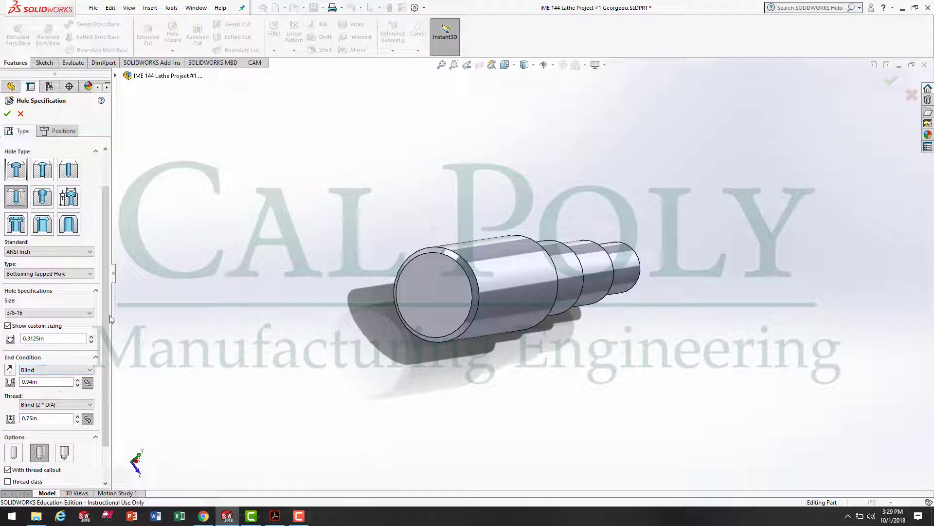
Set the blind hole depth to 1.00 in and the tap thread depth to 0.75 in
drag(105, 305, 101, 363)
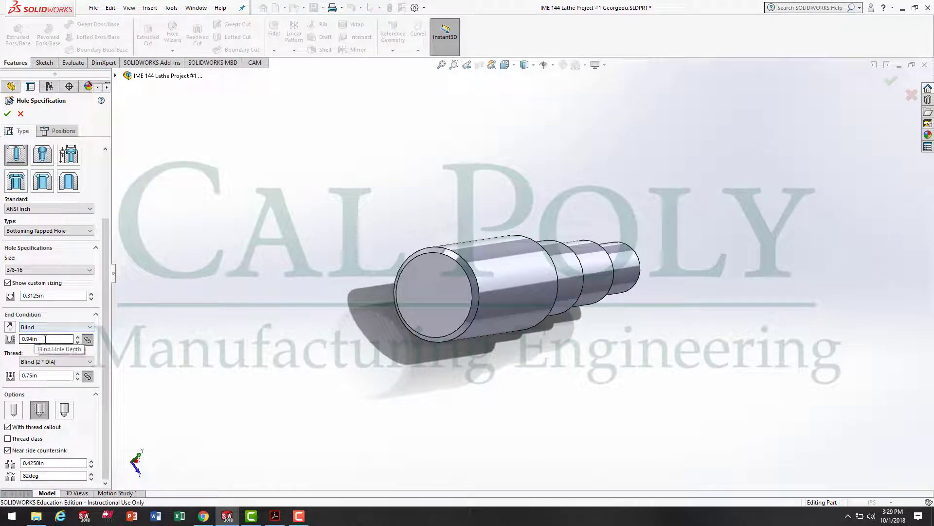
drag(45, 340, 14, 341)
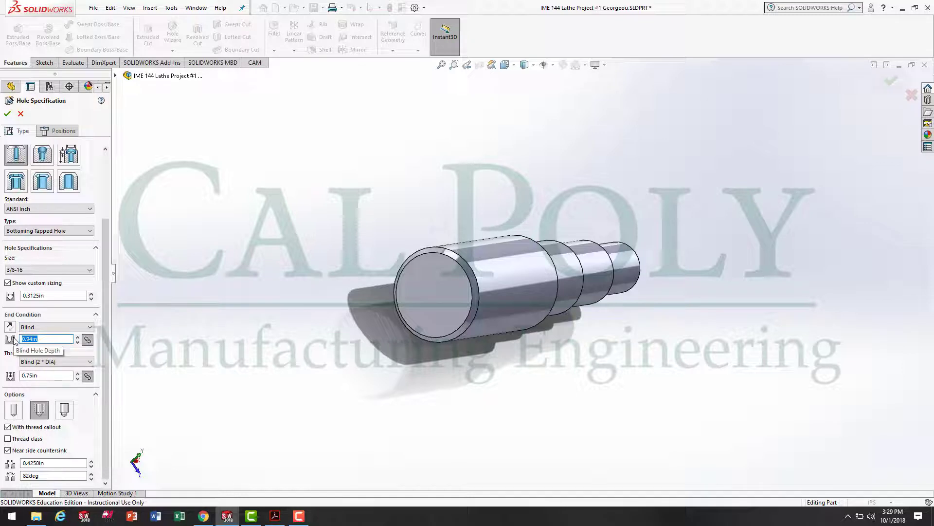
text(1.00)
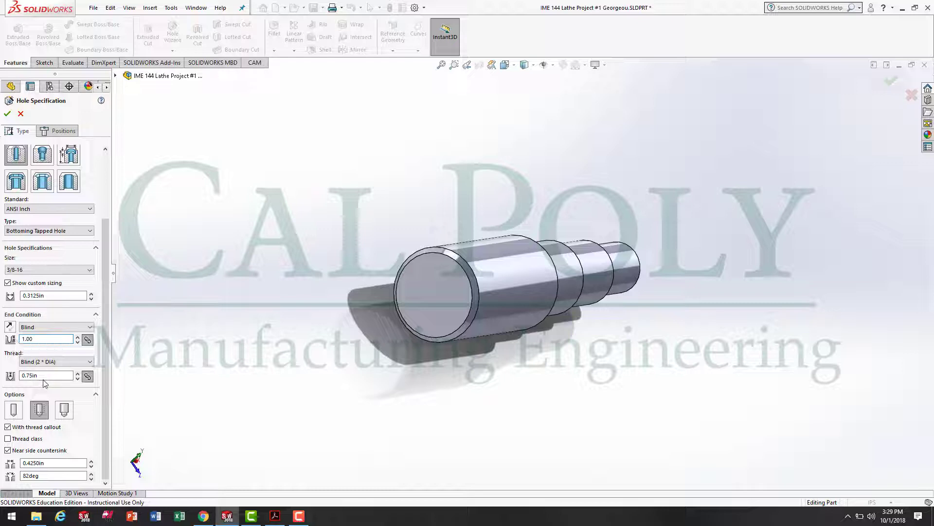
click(44, 375)
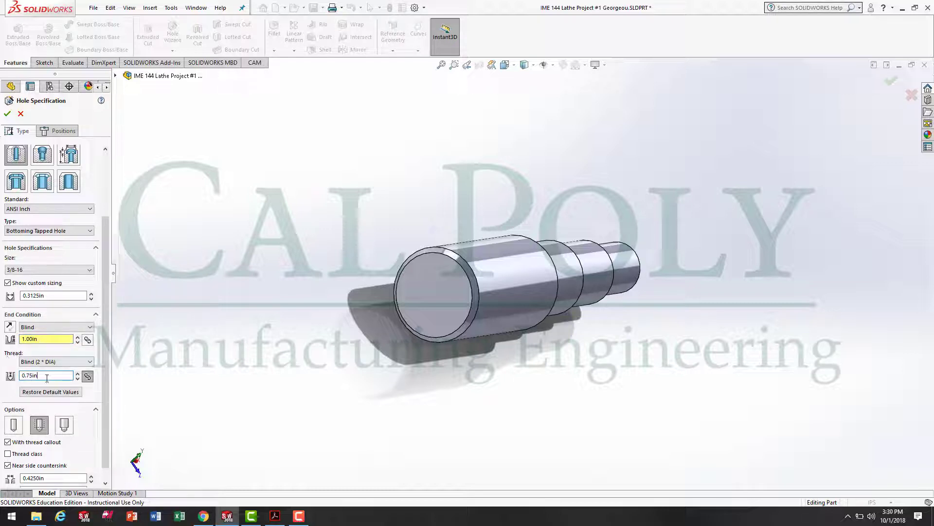
drag(45, 375, 18, 376)
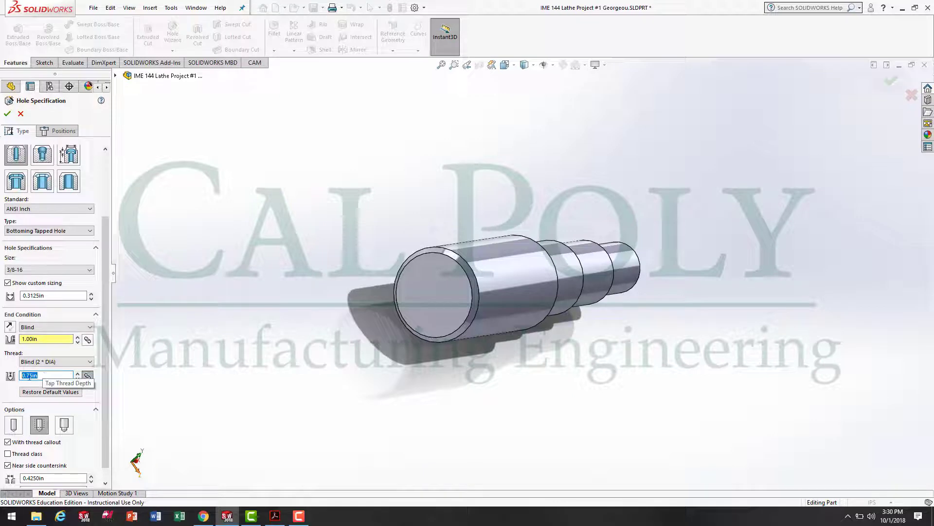
text(.755)
text(0)
Turn off the near side countersink for the tapped hole
scroll(103, 336, down, 1)
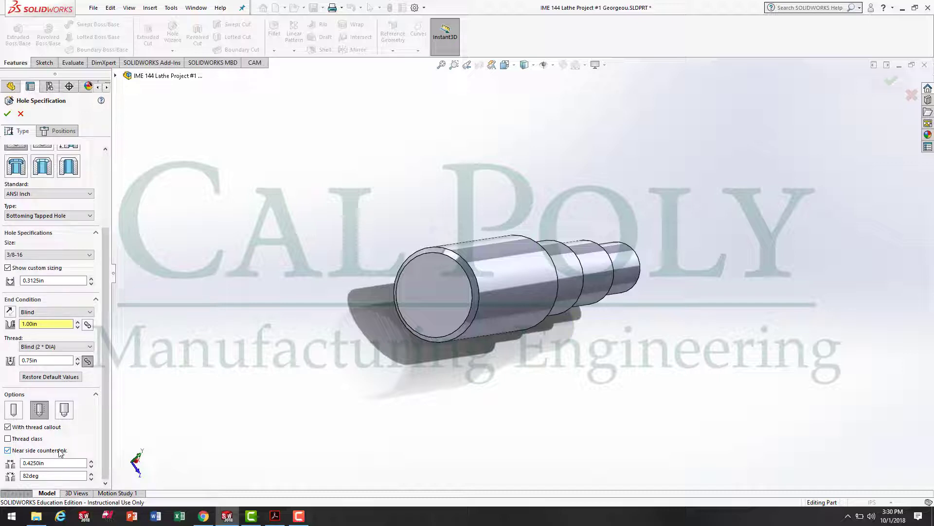
click(8, 450)
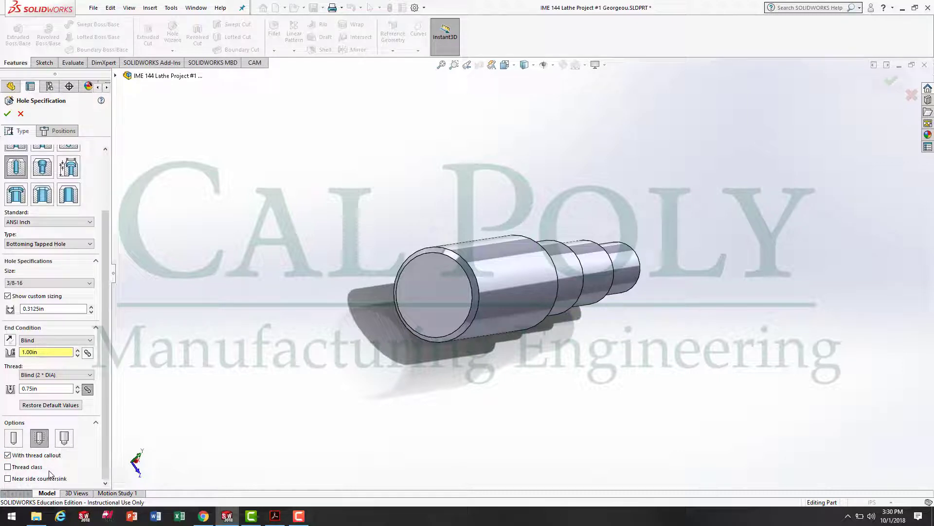
drag(107, 366, 118, 291)
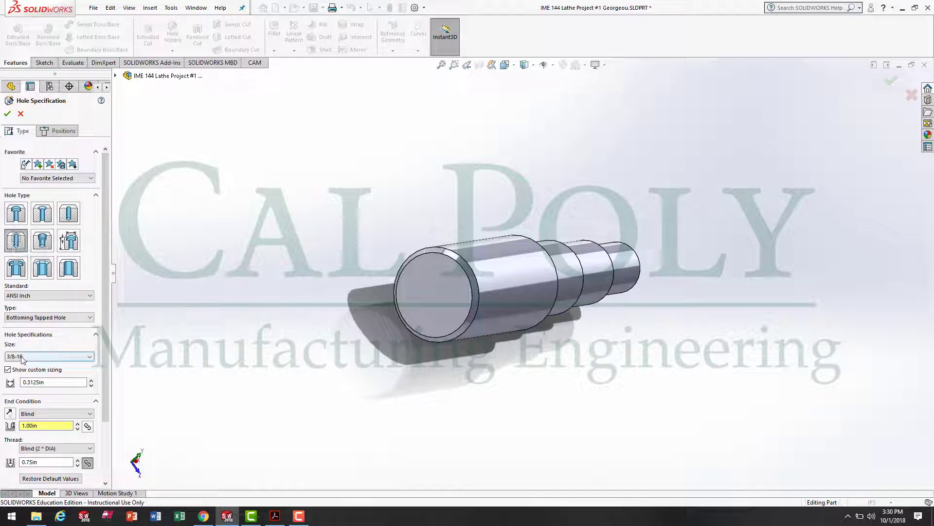
scroll(67, 370, down, 3)
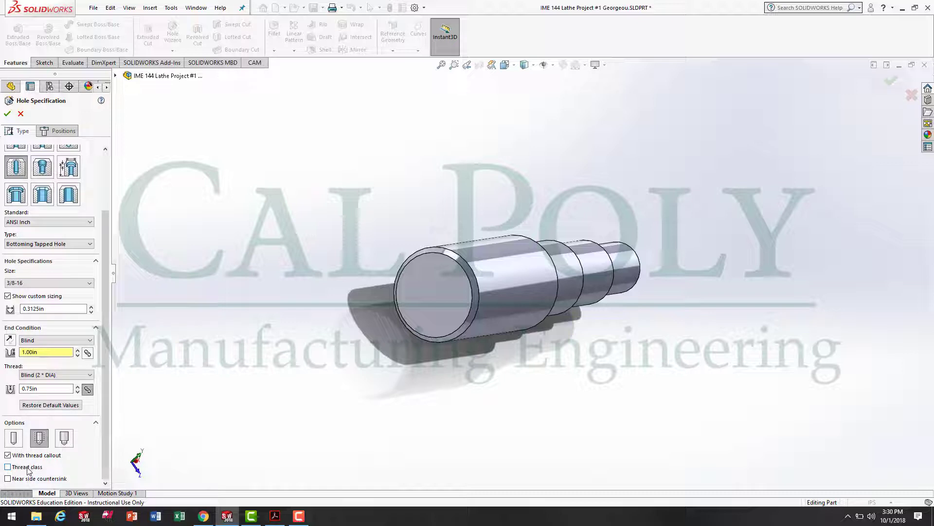
Place the 3/8-16 hole point on the large end face's origin, viewed Normal To
click(64, 132)
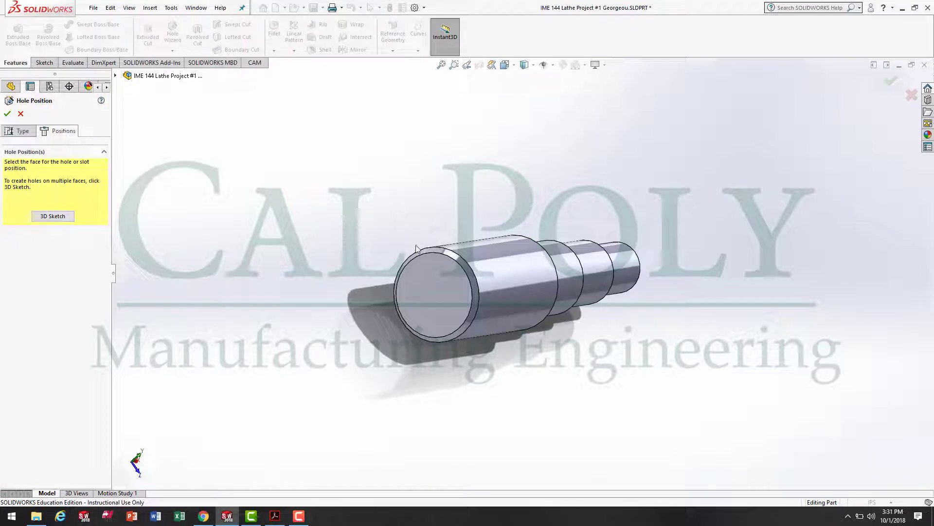
click(453, 273)
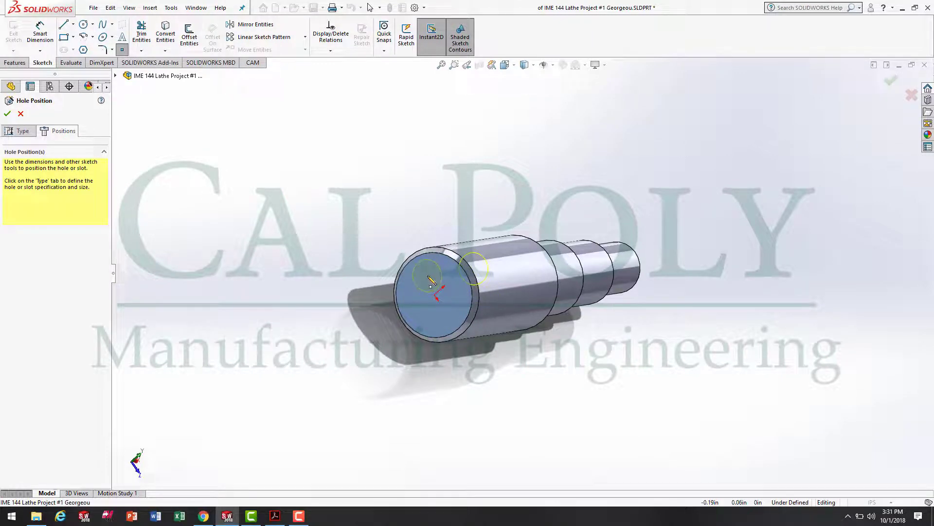
key(space)
click(517, 343)
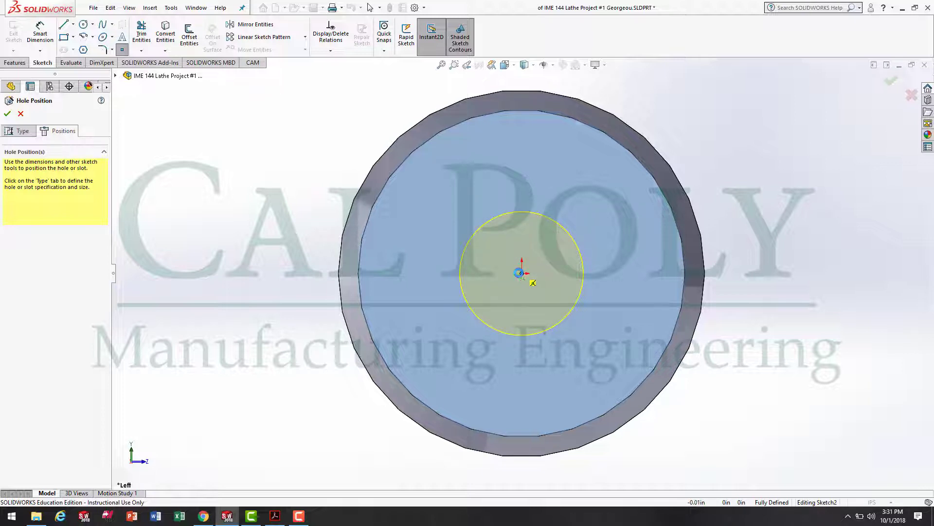
click(522, 274)
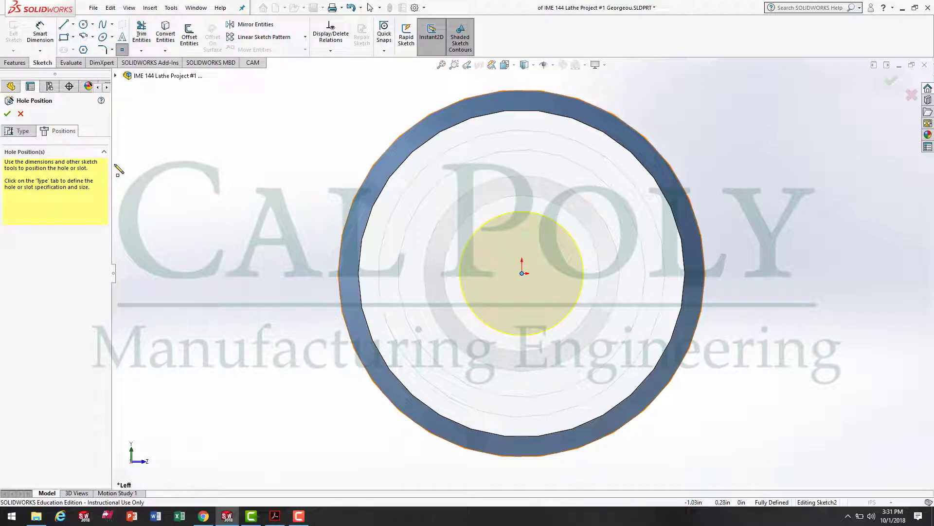
Accept the 3/8-16 Tapped Hole1 and orbit the shaft in 3D to inspect it
click(7, 114)
key(ctrl+shift+z)
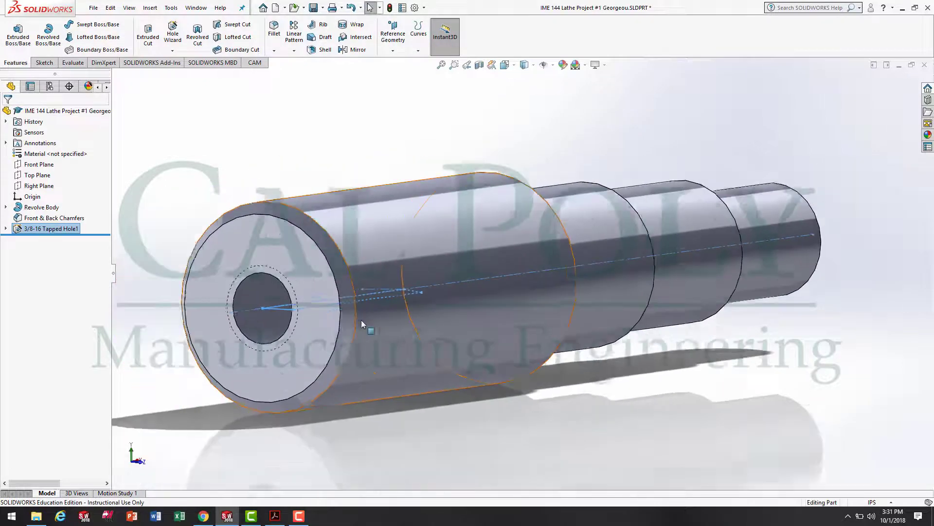
middle_drag(361, 319, 450, 340)
scroll(450, 339, up, 3)
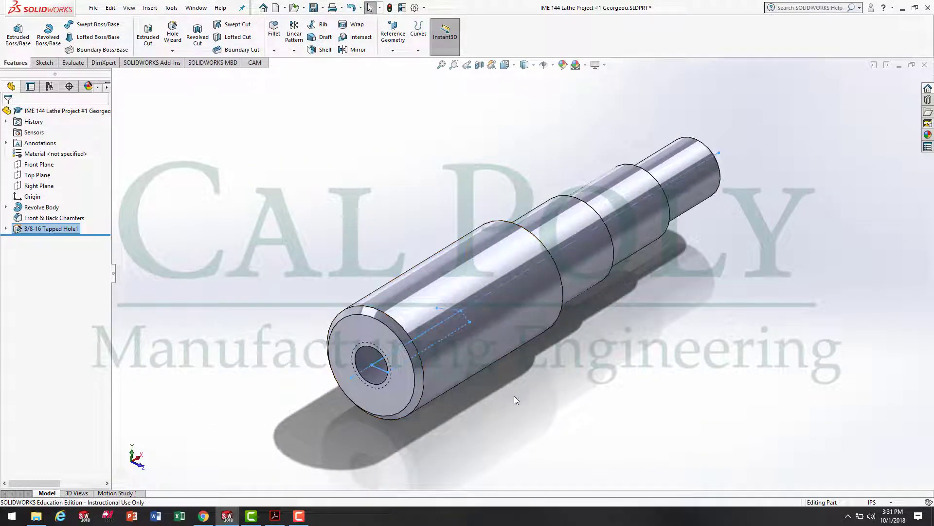
key(Up)
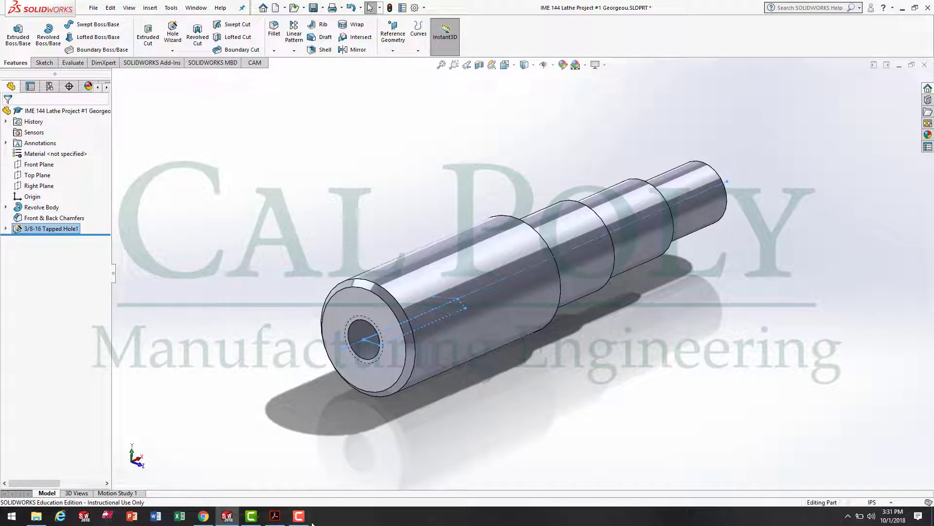
Save the shaft part with Ctrl+S
key(ctrl+s)
key(F10)
click(887, 471)
Bring up the lathe drawing PDF and review note 3's 1.25 drill depth for the 5/16-18 tap
click(275, 516)
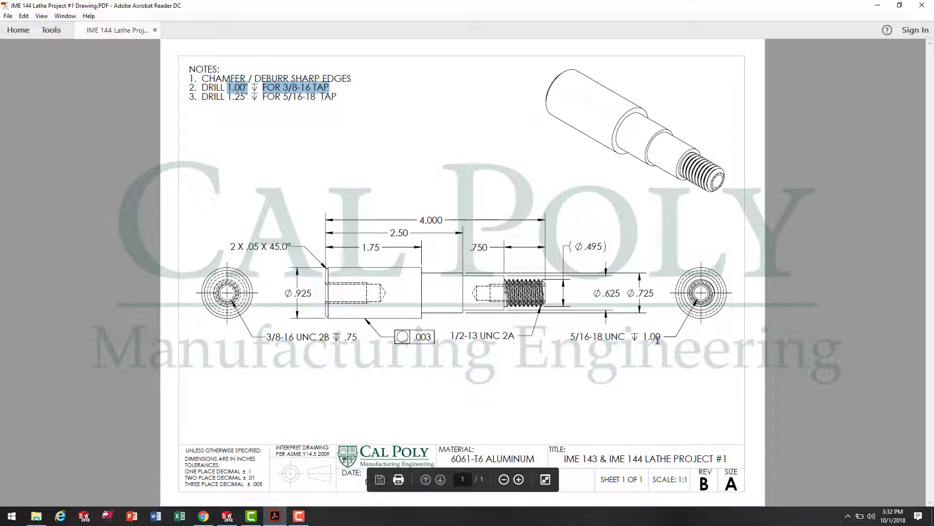
click(249, 104)
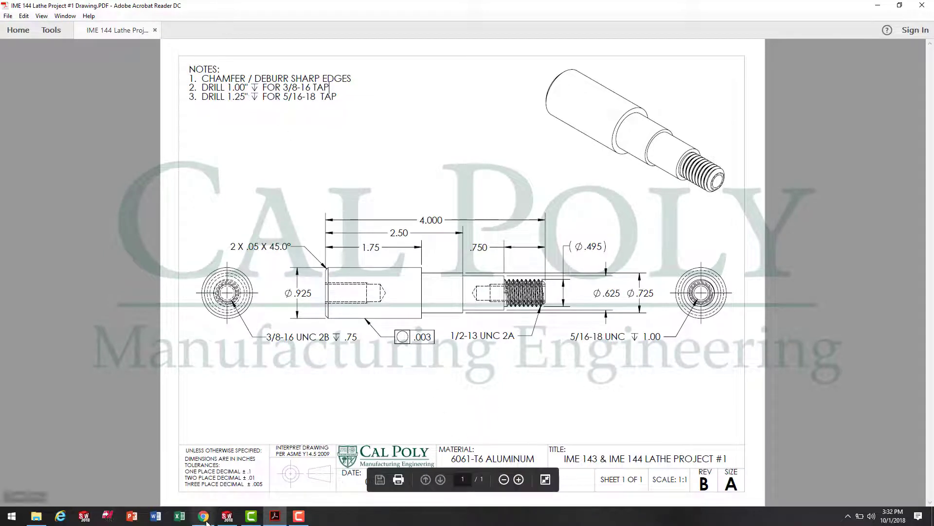
Back in SOLIDWORKS, orbit the shaft and select its small end face
click(228, 517)
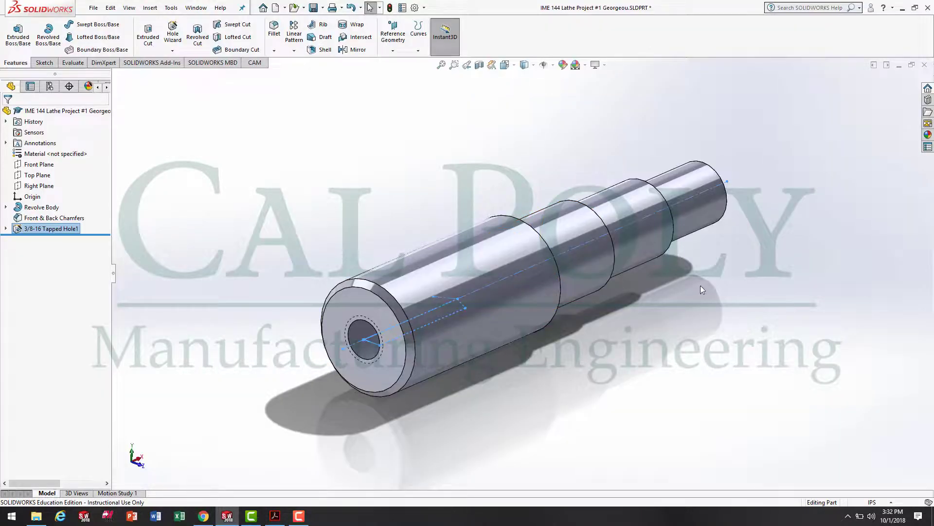
middle_drag(700, 285, 524, 426)
click(527, 394)
scroll(448, 292, down, 2)
scroll(547, 419, up, 3)
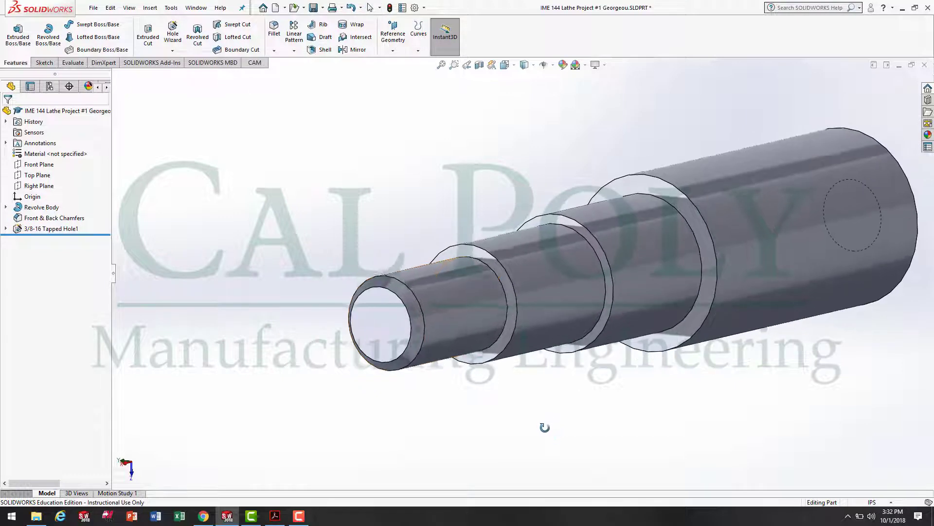
scroll(602, 362, up, 1)
middle_drag(566, 386, 565, 392)
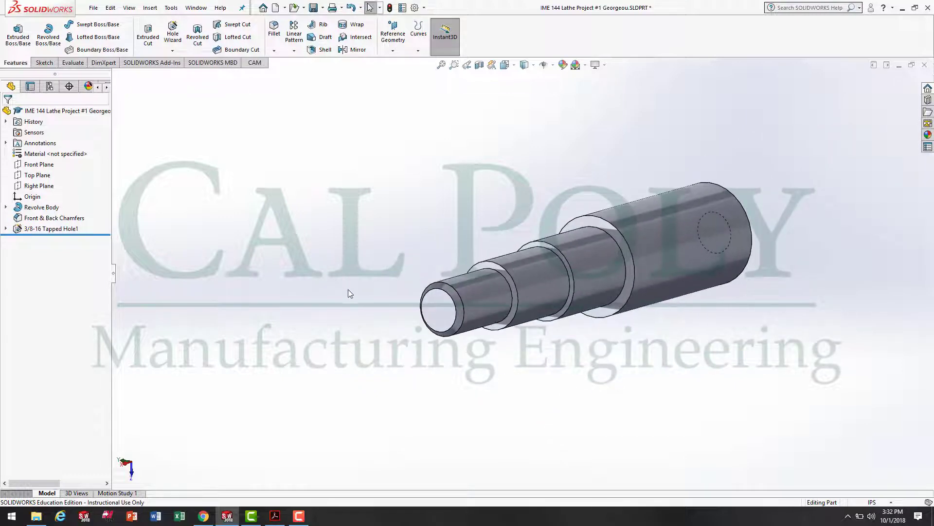
click(430, 306)
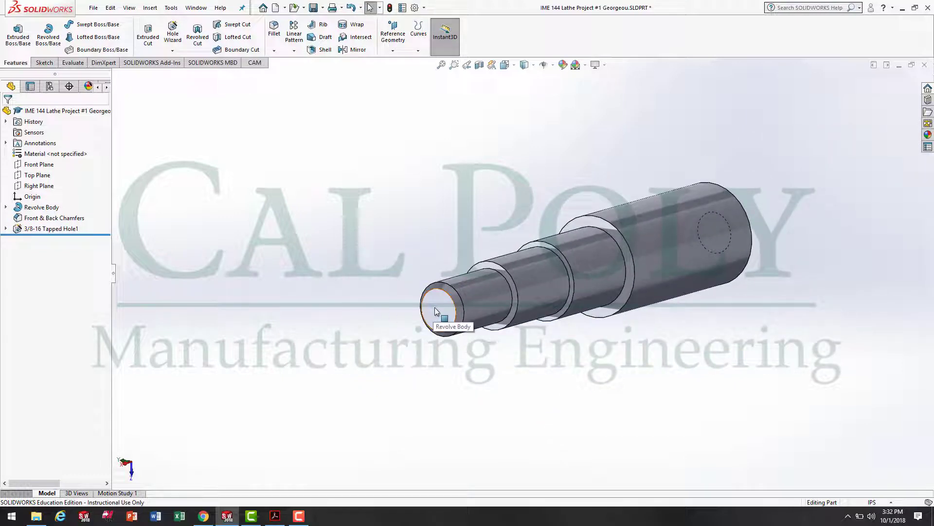
Start a Hole Wizard tapped hole sized 5/16-18 with 1.0 in depth and 1.25 in thread depth
click(175, 28)
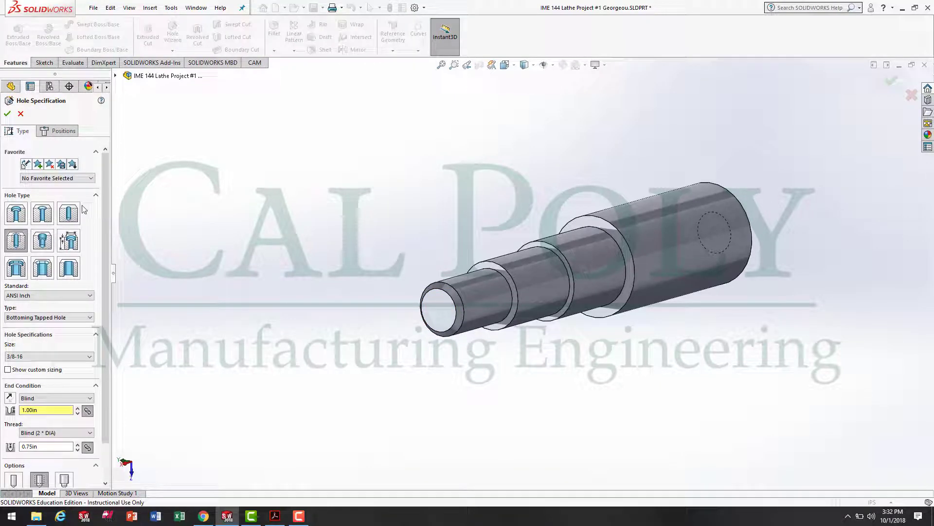
click(53, 357)
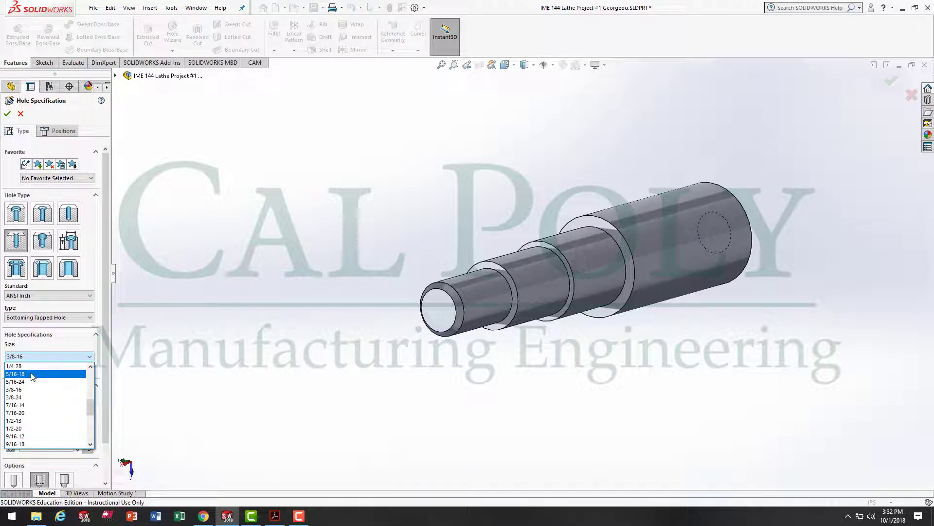
click(32, 374)
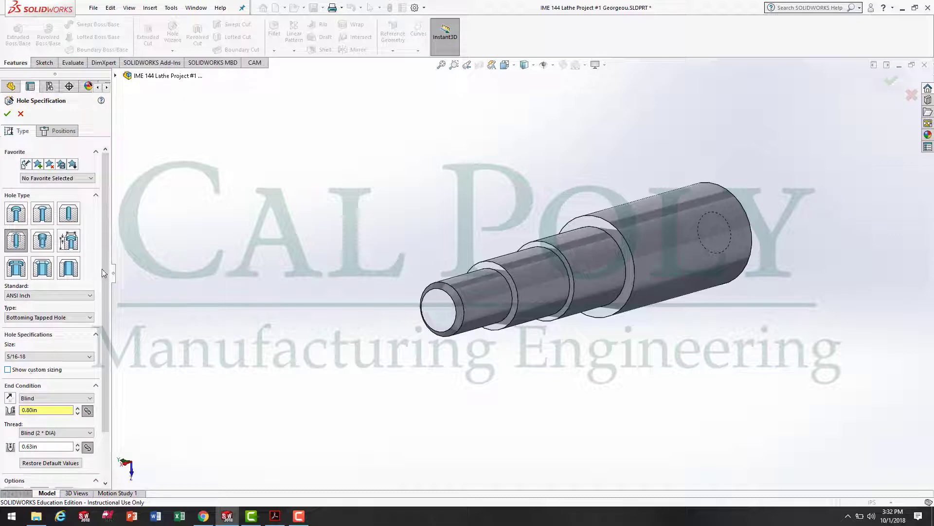
scroll(108, 290, down, 3)
double_click(51, 352)
text(1.0)
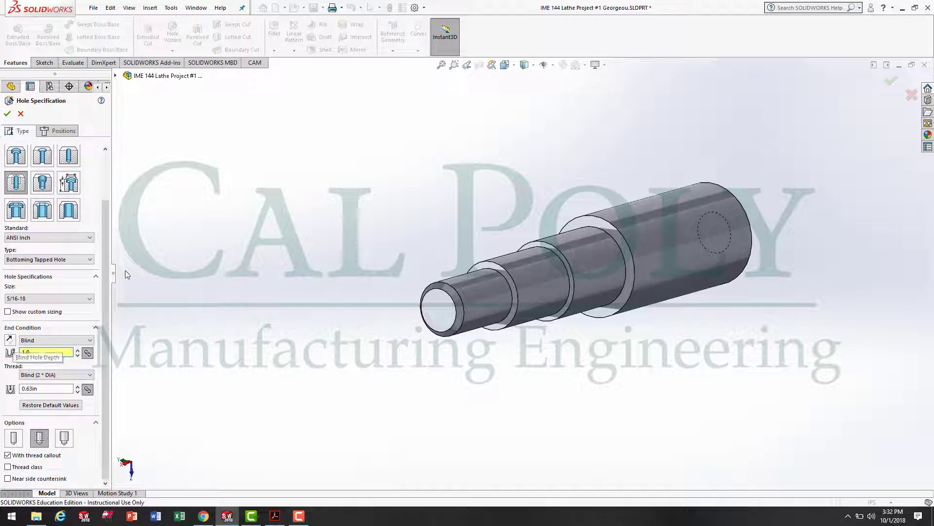
key(Tab)
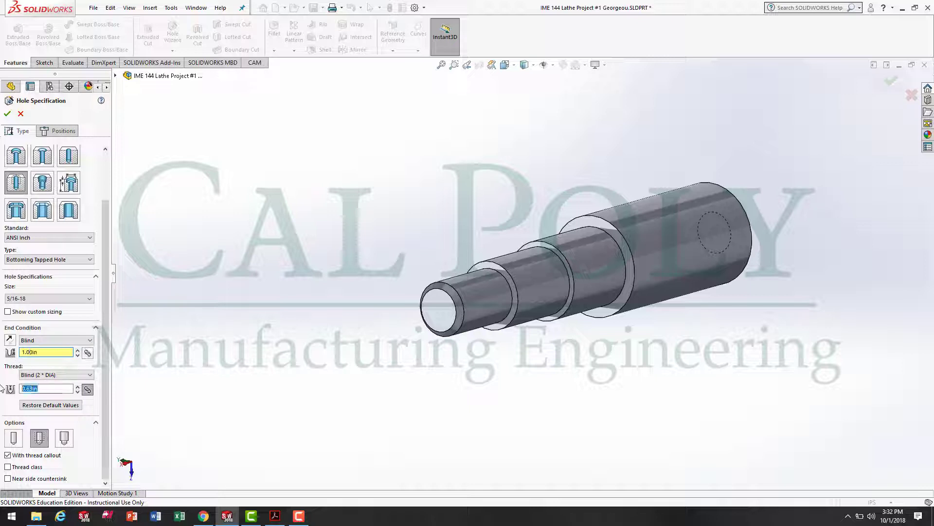
text(1.25)
click(42, 351)
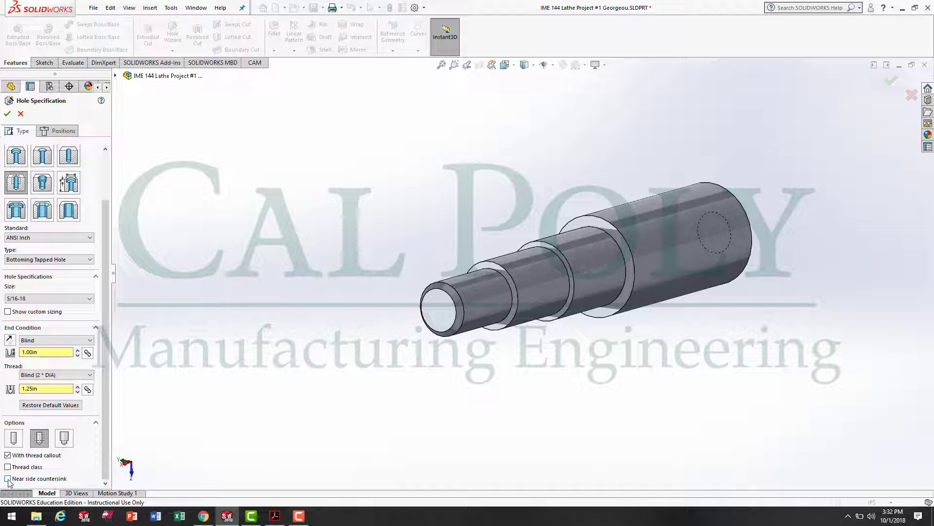
Center the 5/16-18 hole on the small end face's origin in Normal To view and accept it
click(56, 133)
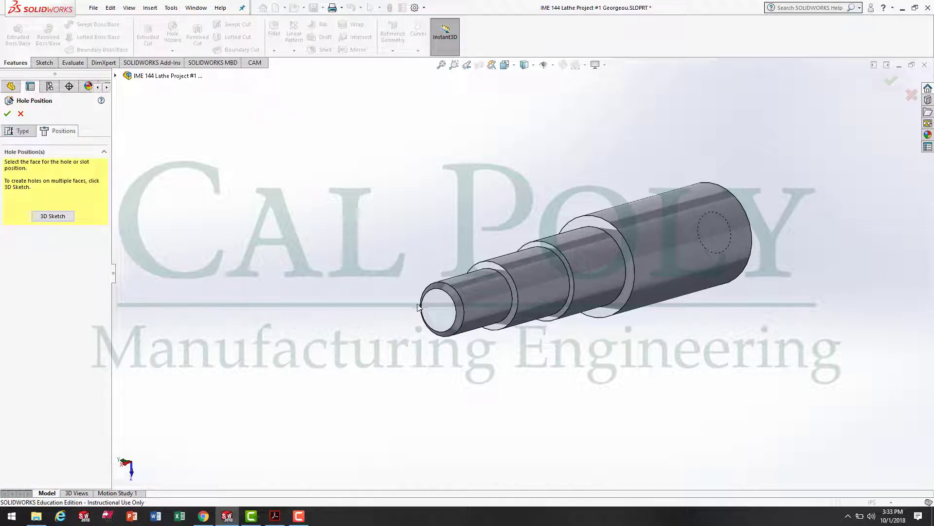
click(443, 304)
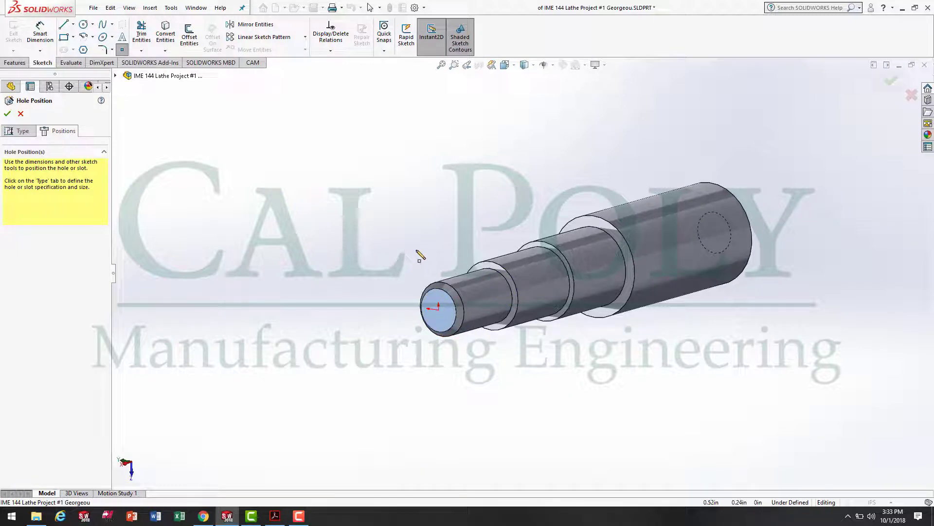
key(space)
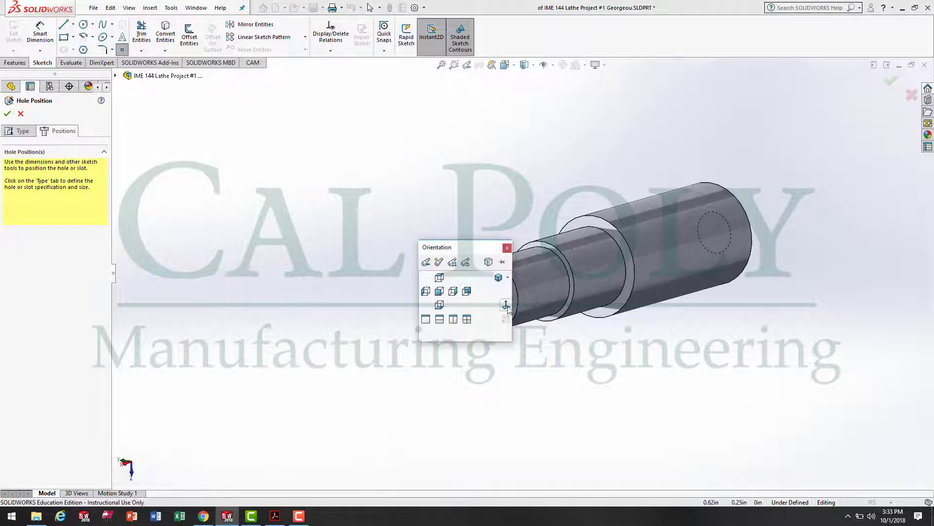
click(506, 304)
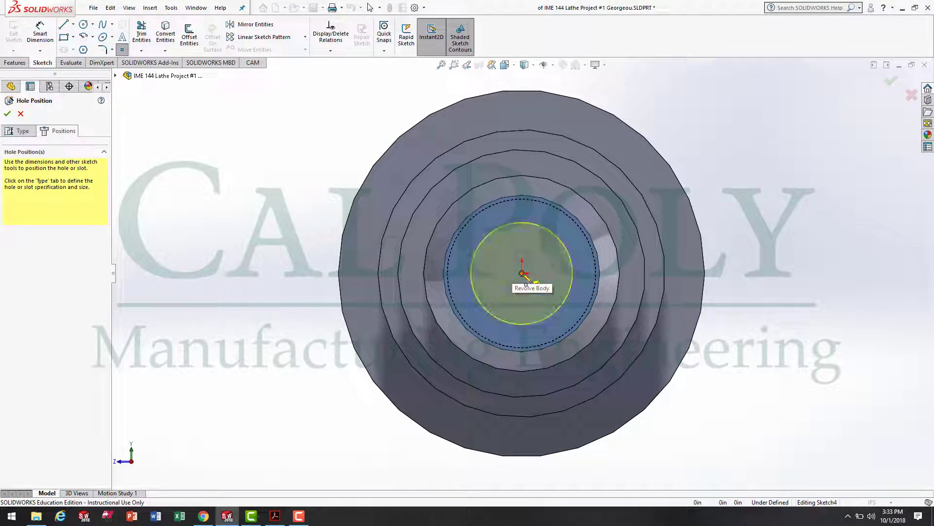
click(522, 273)
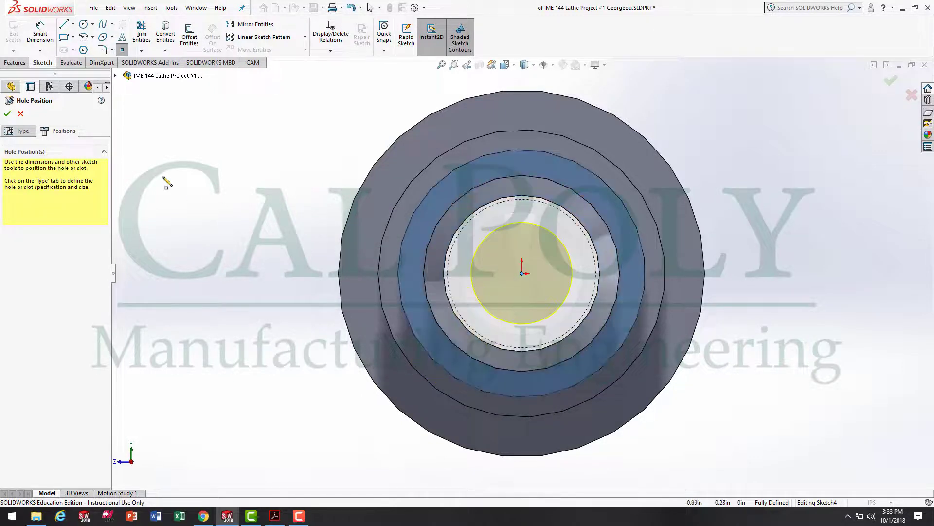
click(7, 113)
key(ctrl+7)
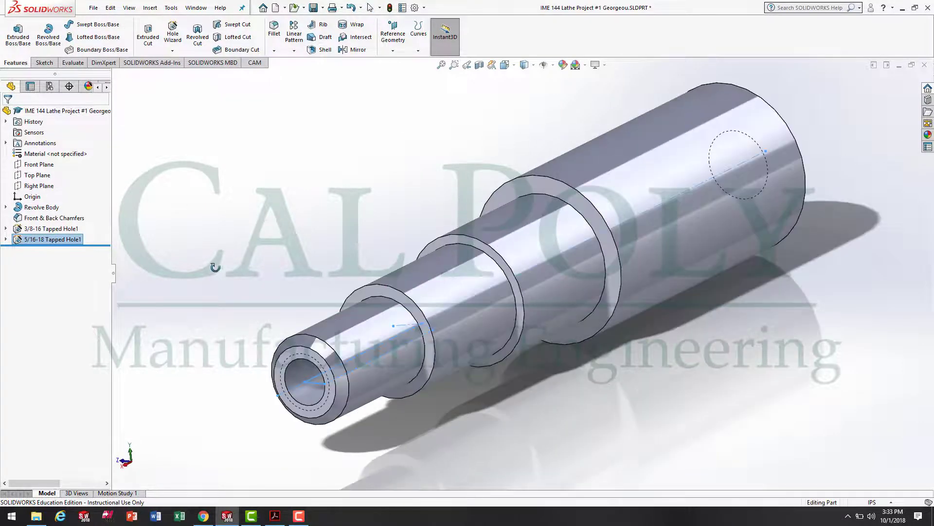
click(598, 375)
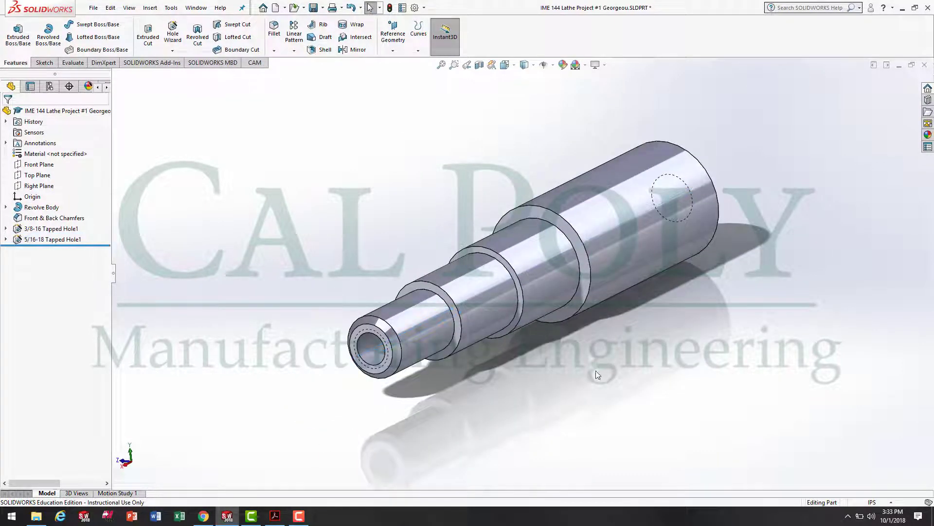
middle_drag(598, 374, 720, 390)
scroll(488, 212, down, 3)
middle_drag(477, 351, 422, 413)
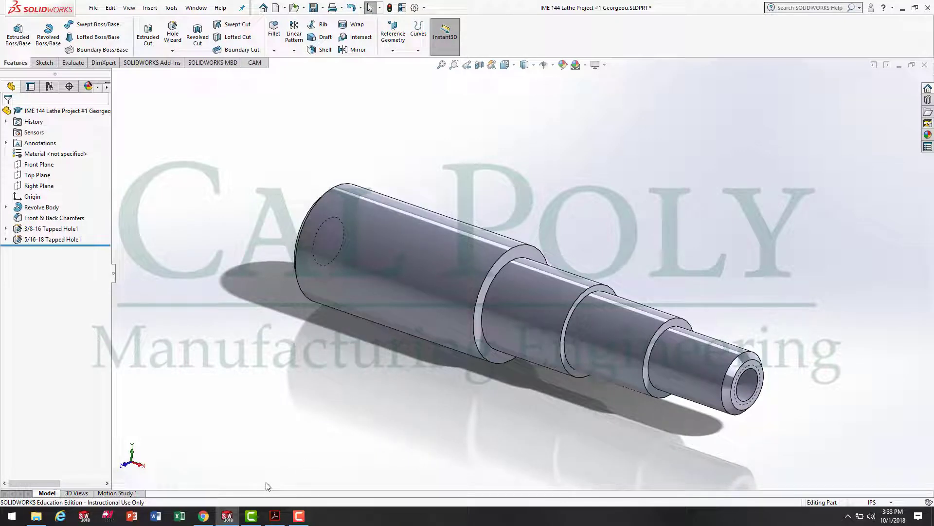
click(274, 520)
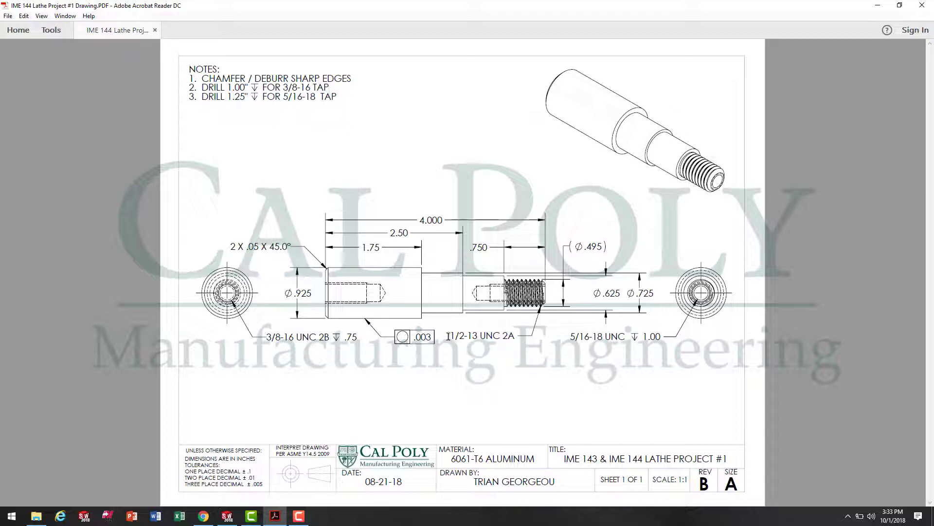
drag(449, 335, 506, 331)
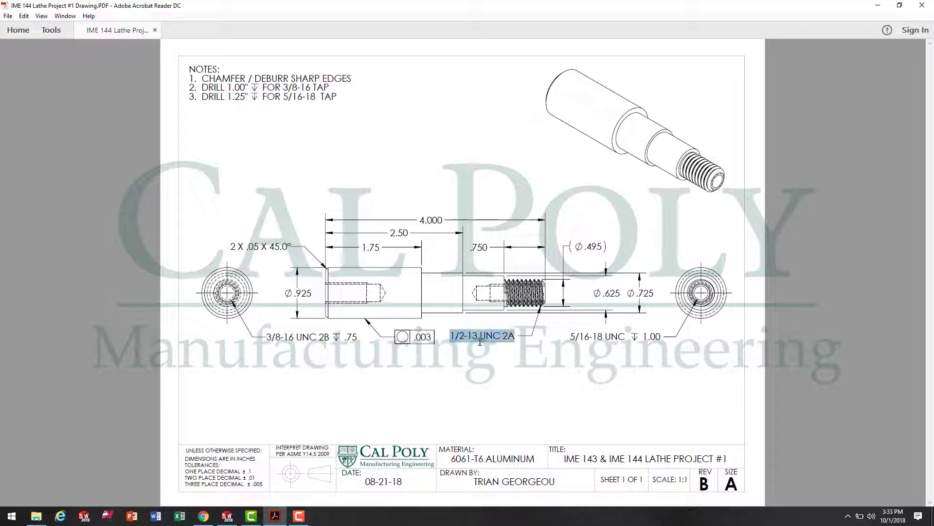
click(226, 516)
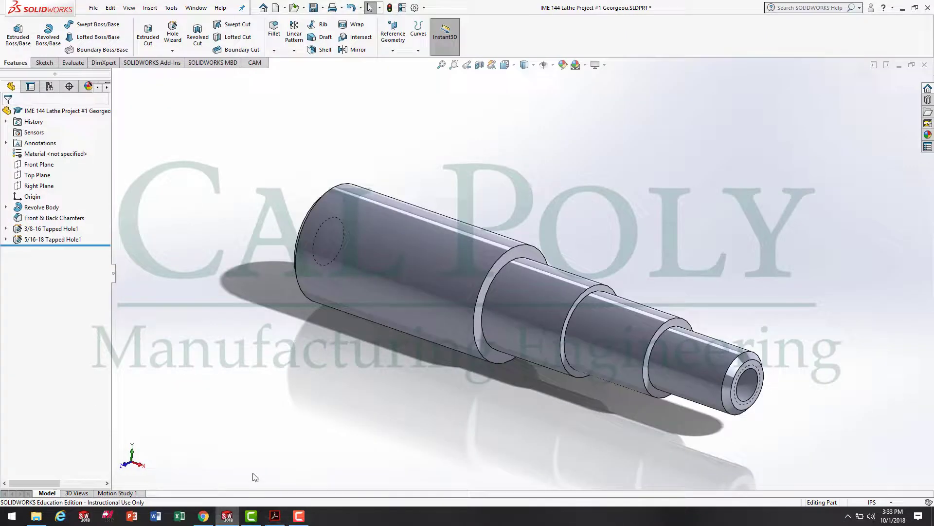
Start a Thread feature from the Hole Wizard dropdown and dismiss the thread-profile warning
click(179, 51)
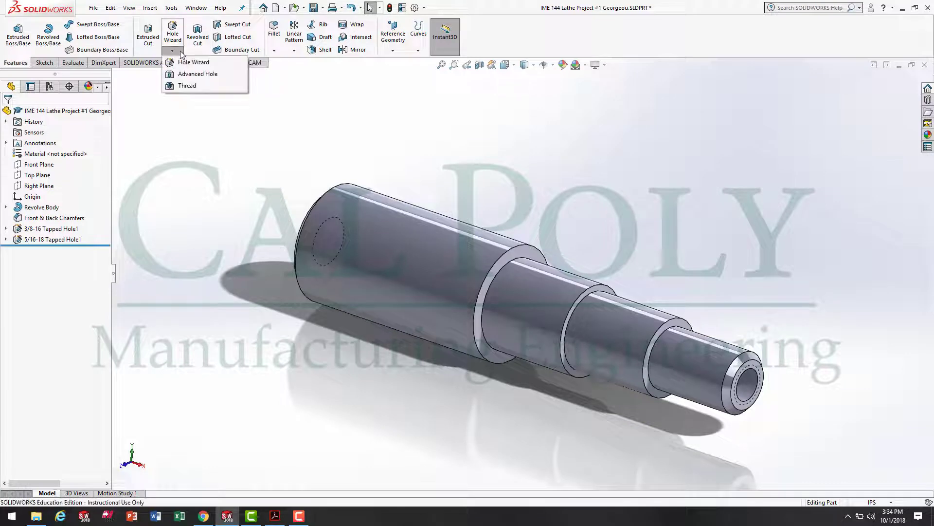
click(180, 52)
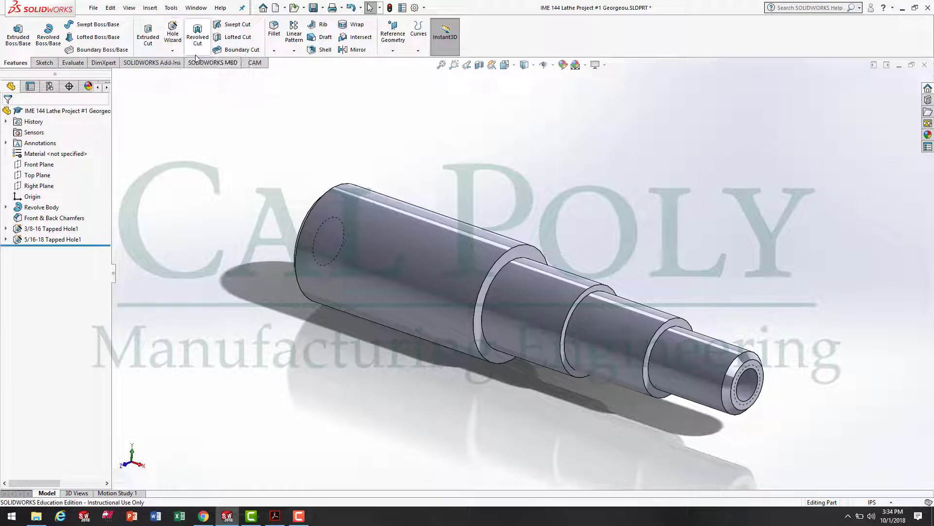
click(174, 51)
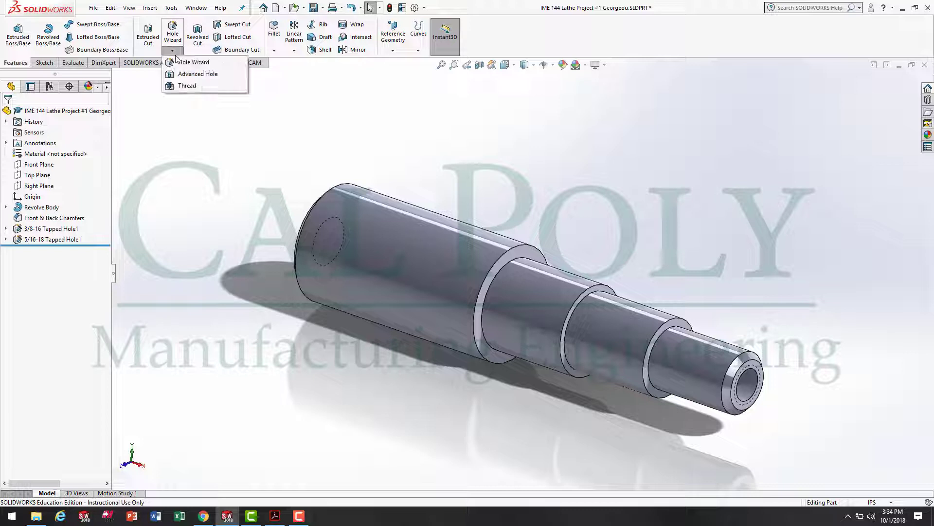
click(187, 86)
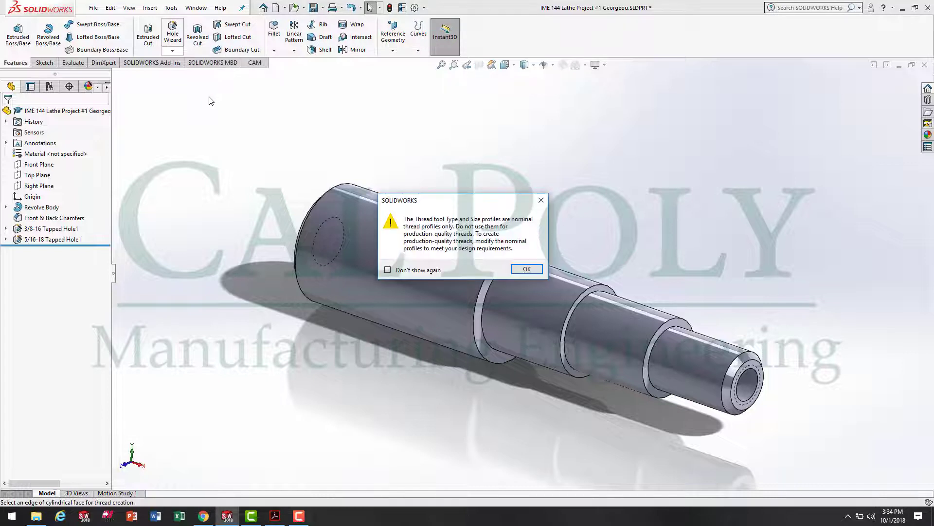
click(529, 268)
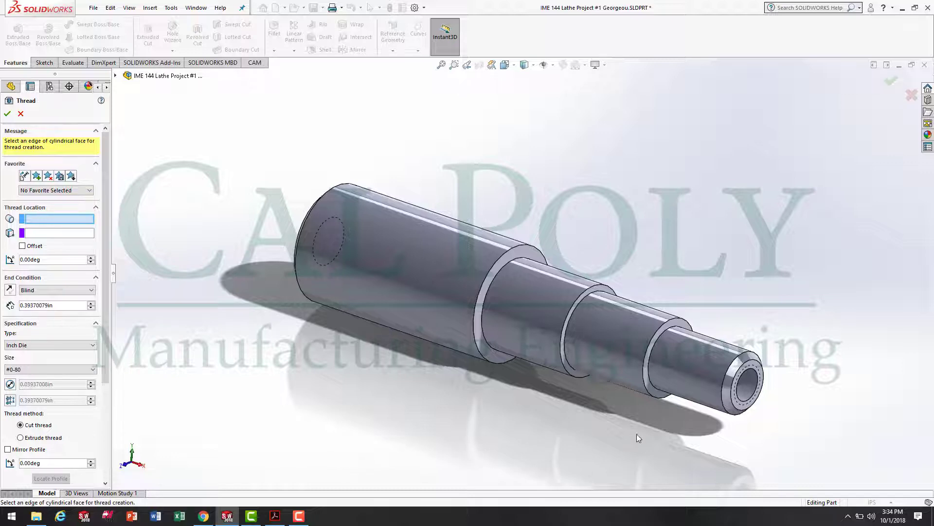
Pick the small-end edge and set the thread to 0.5000-13, 0.75 in deep
scroll(635, 436, down, 3)
scroll(410, 350, up, 3)
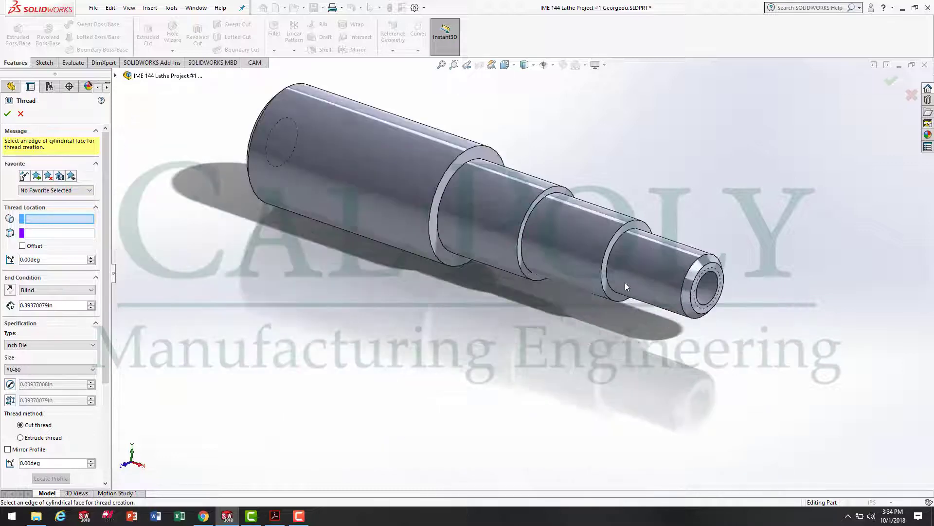
scroll(606, 236, down, 5)
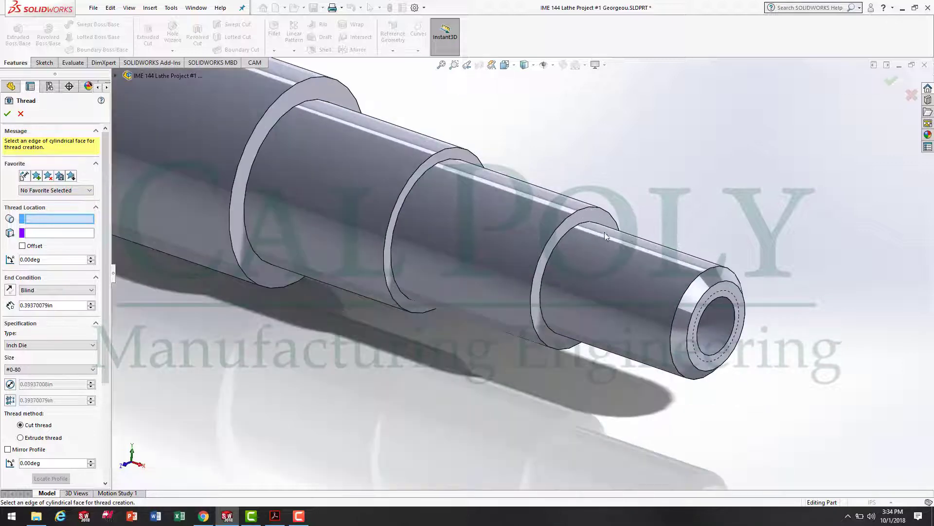
click(570, 229)
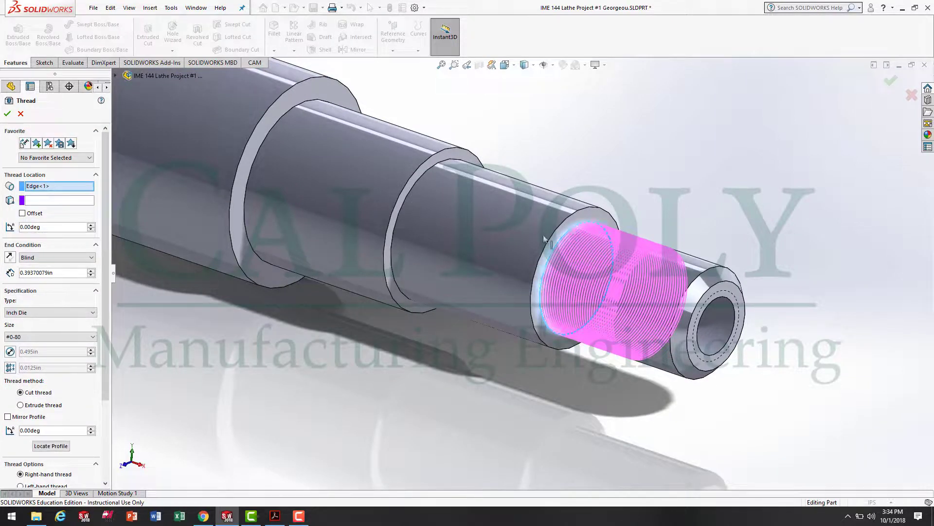
click(30, 337)
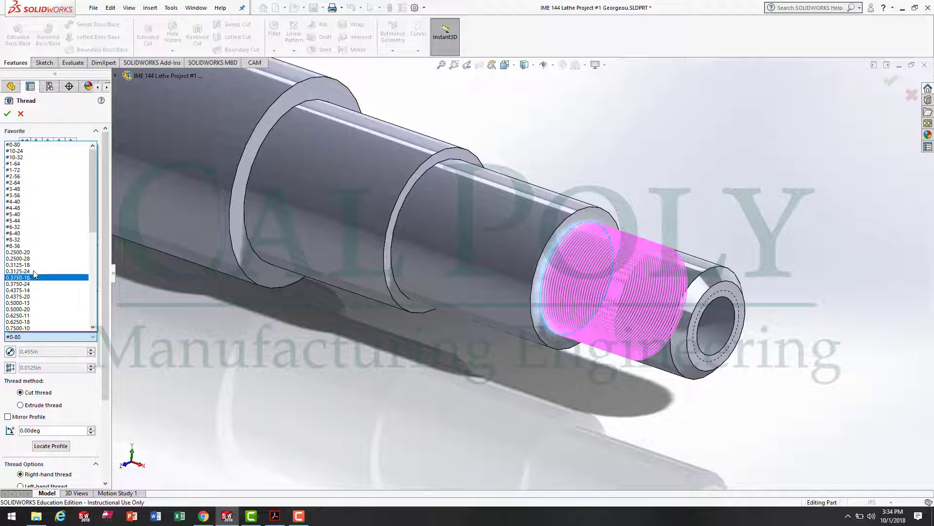
click(41, 303)
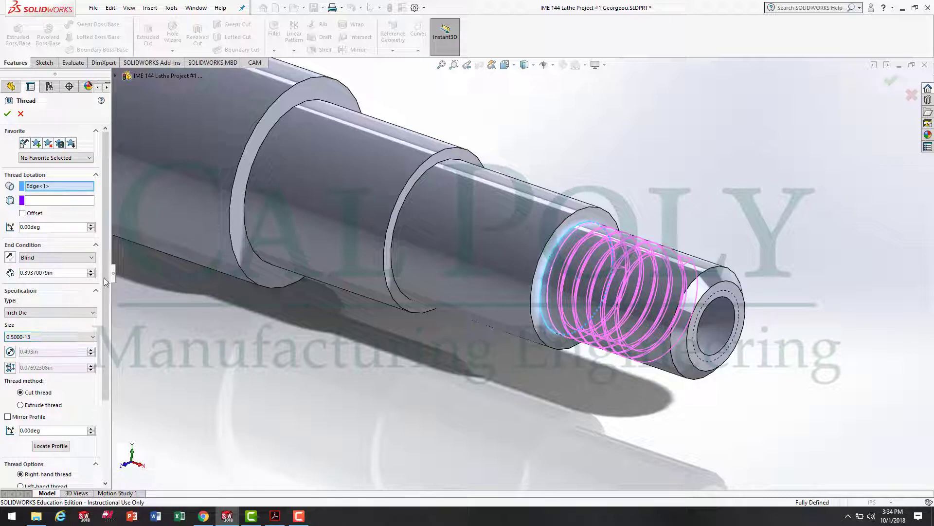
double_click(54, 273)
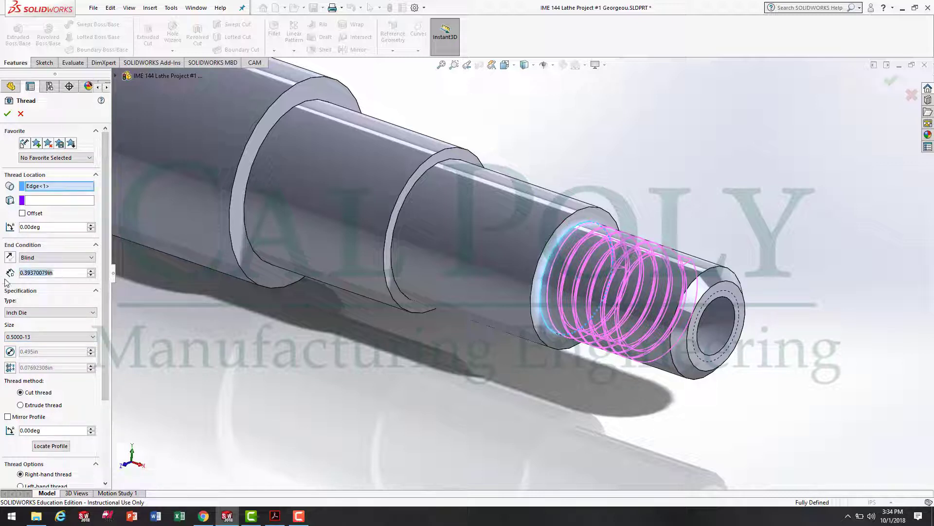
text(0.75)
key(Return)
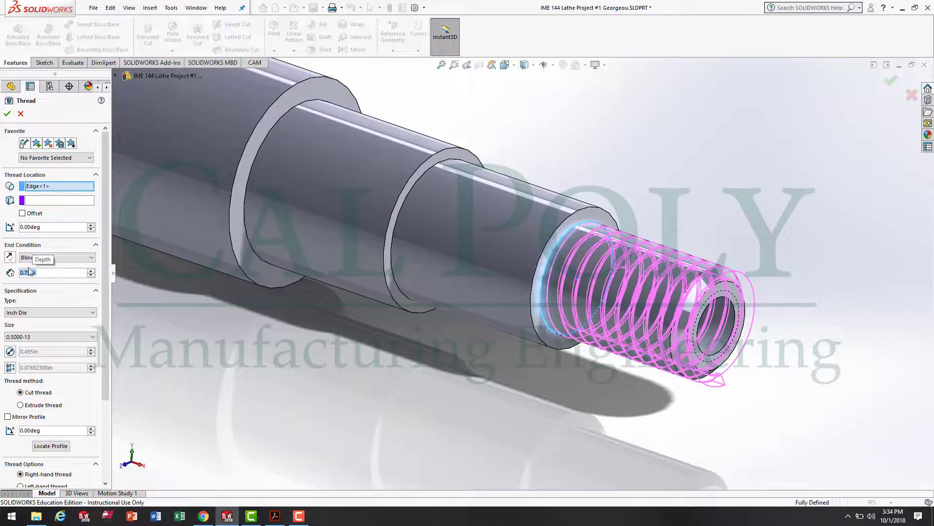
Orbit to check the thread preview and keep the thread right-hand
middle_drag(487, 292, 694, 297)
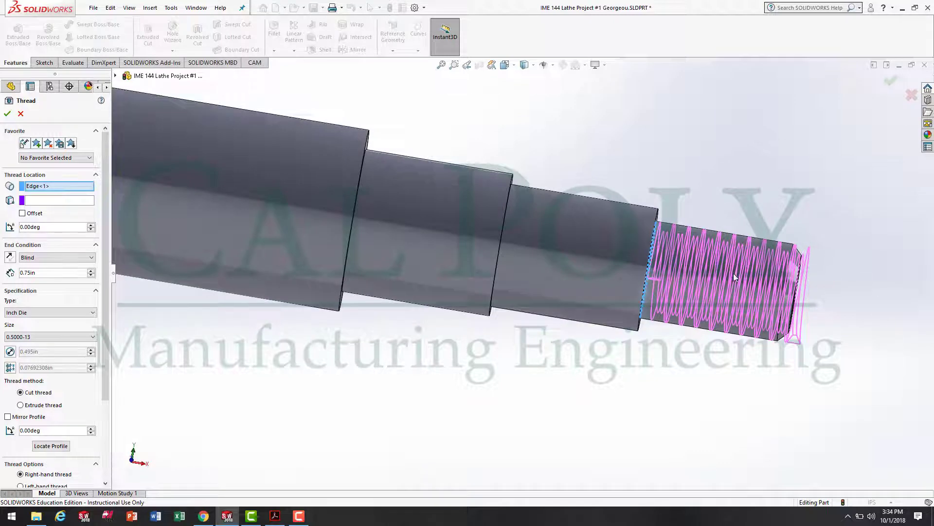
middle_drag(734, 273, 679, 305)
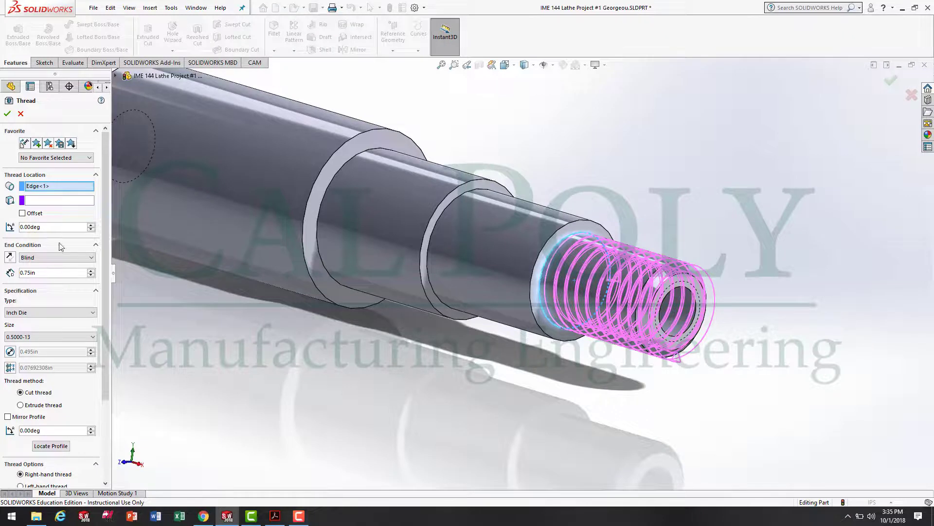
scroll(105, 216, down, 3)
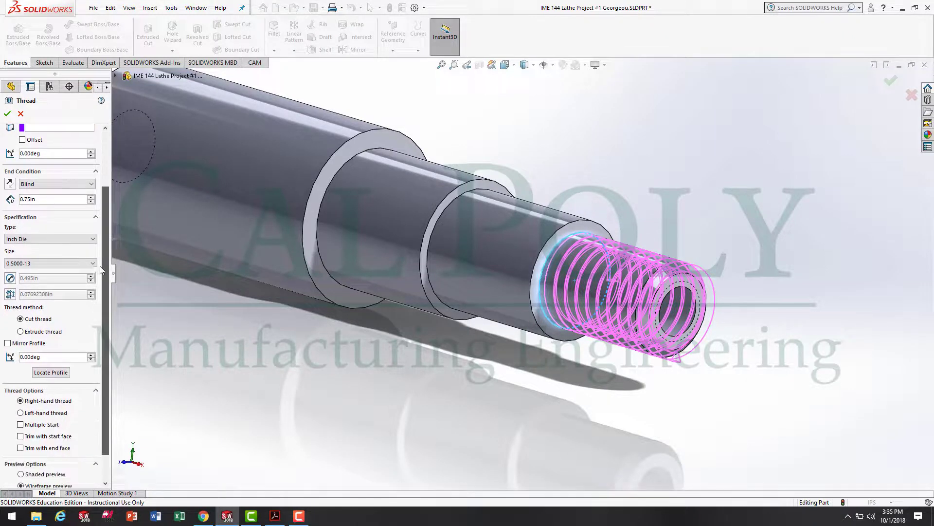
click(59, 413)
click(58, 402)
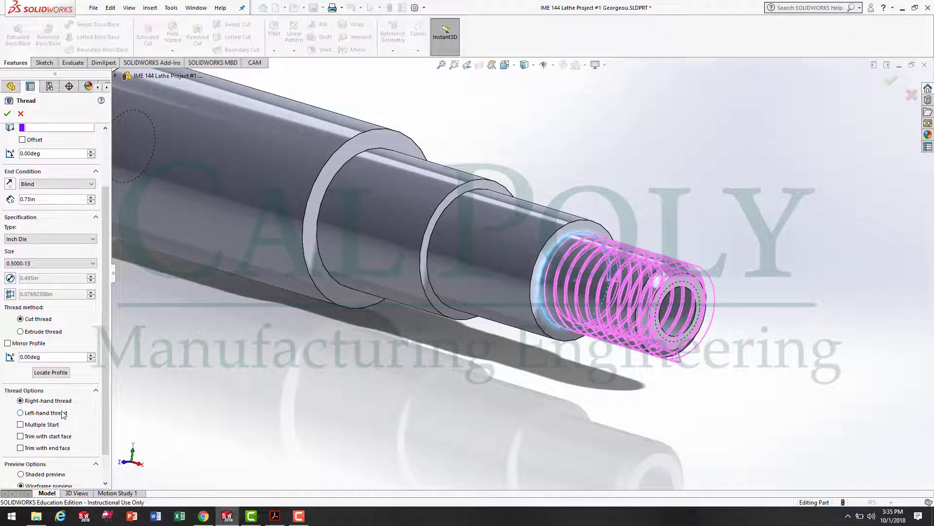
scroll(100, 331, down, 2)
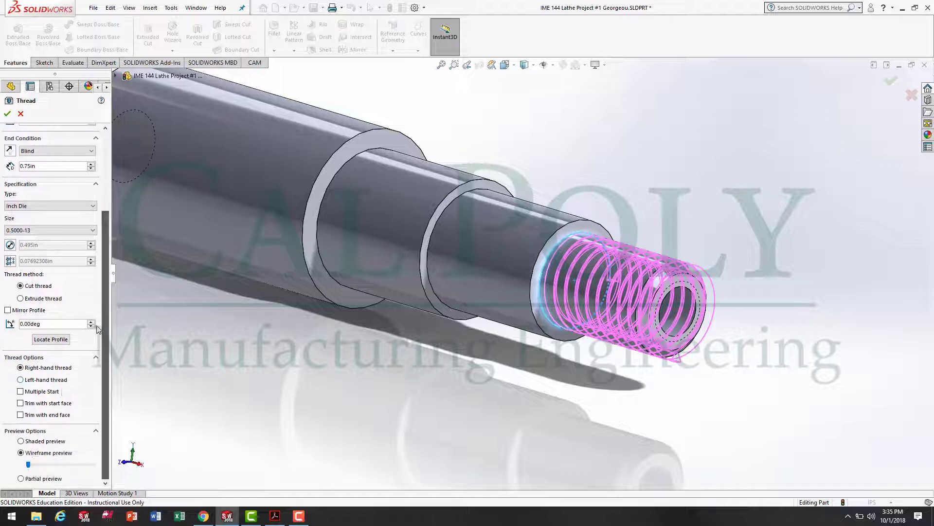
scroll(99, 335, up, 4)
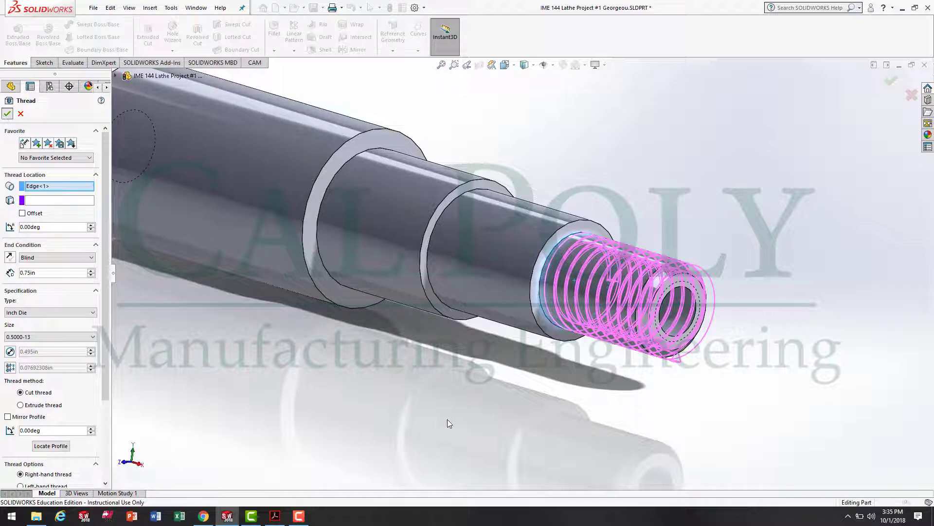
Accept the 0.5000-13 Thread1, view the part isometrically, then bring the drawing PDF back
key(Return)
key(f)
middle_drag(444, 349, 397, 345)
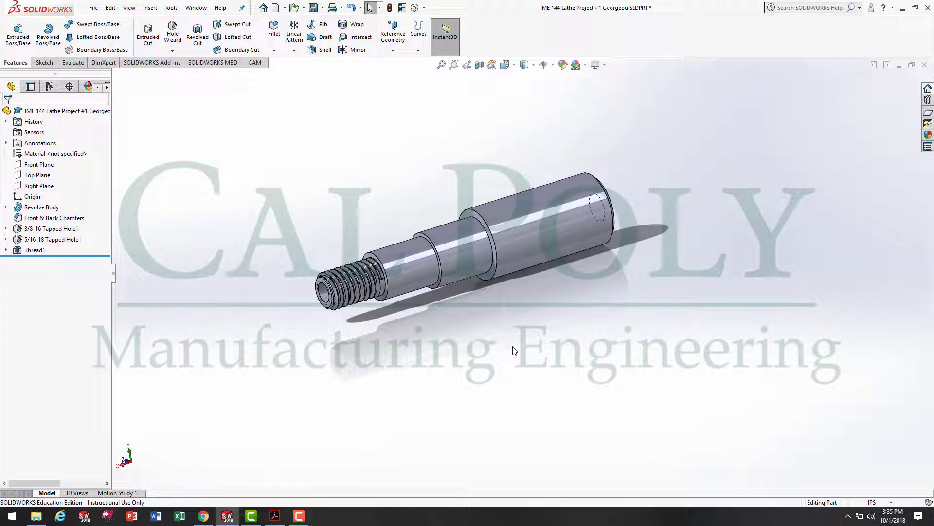
key(space)
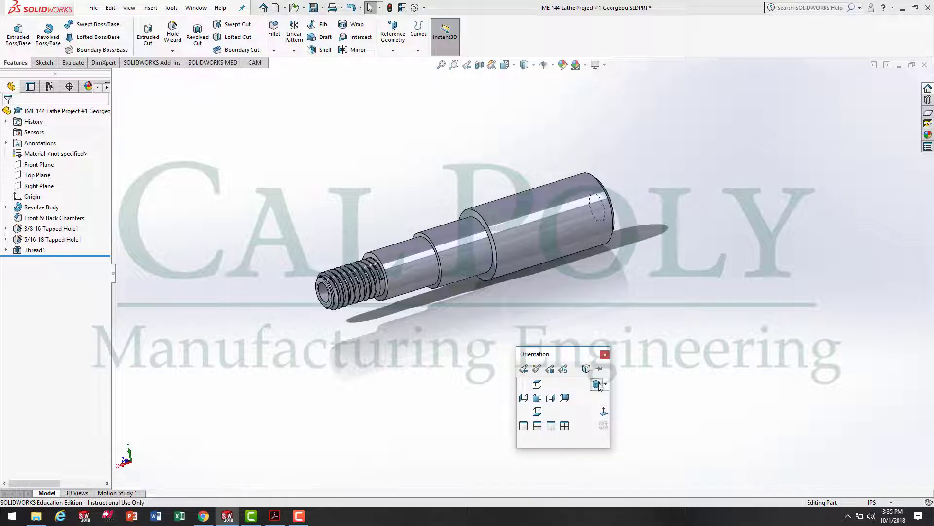
click(597, 383)
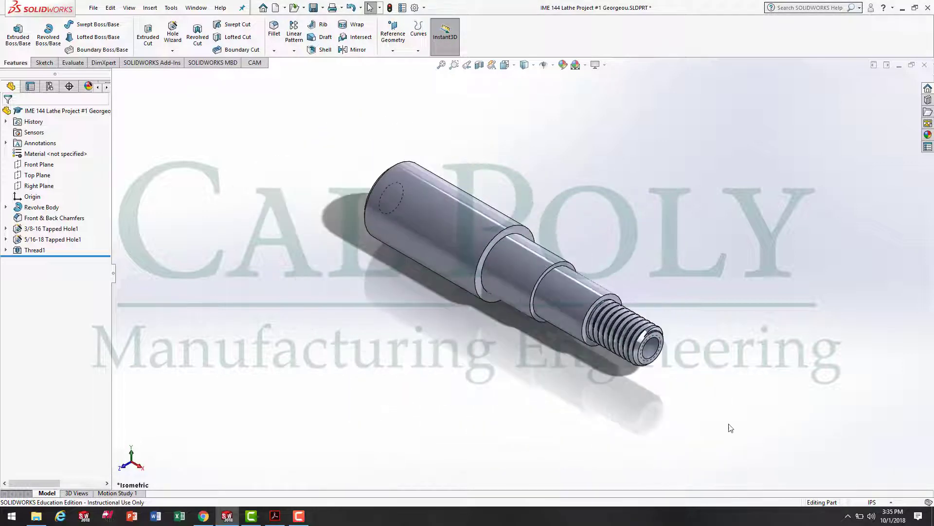
click(276, 517)
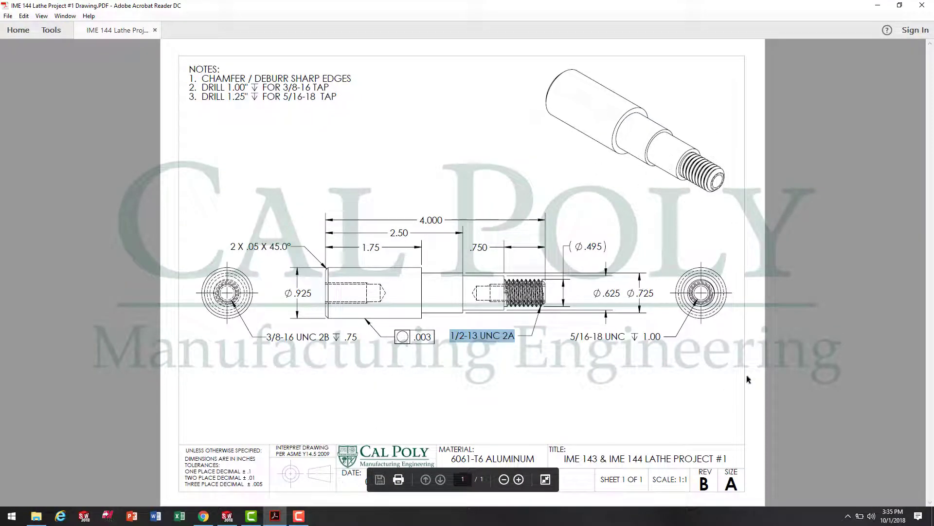
click(733, 427)
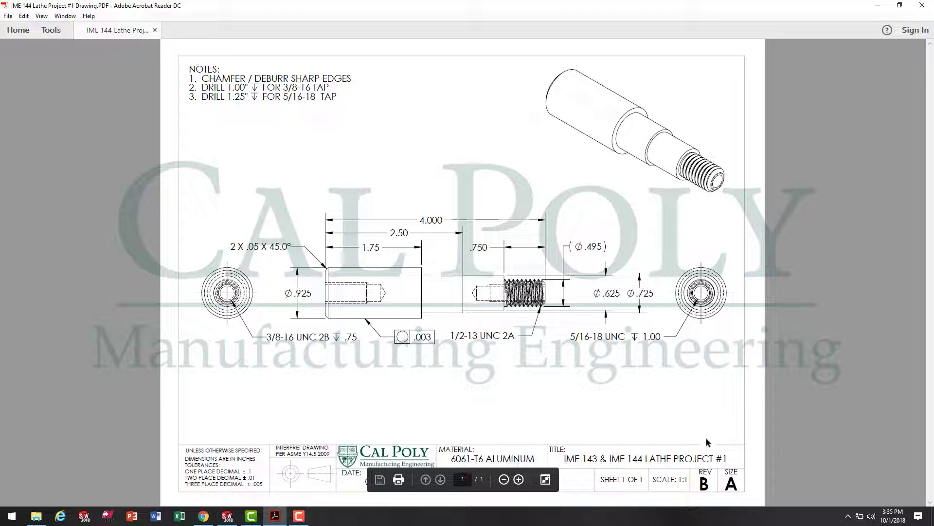
Switch back from Acrobat to the finished shaft part in SOLIDWORKS
click(227, 516)
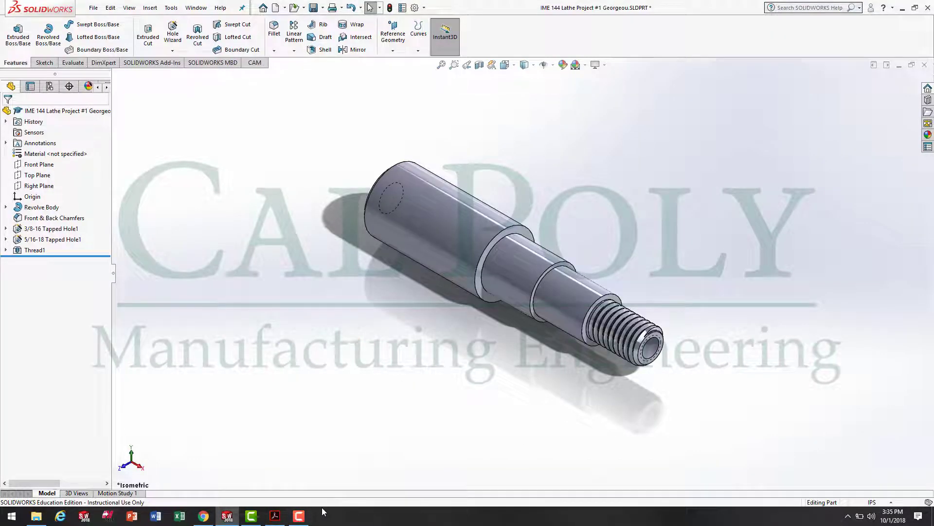